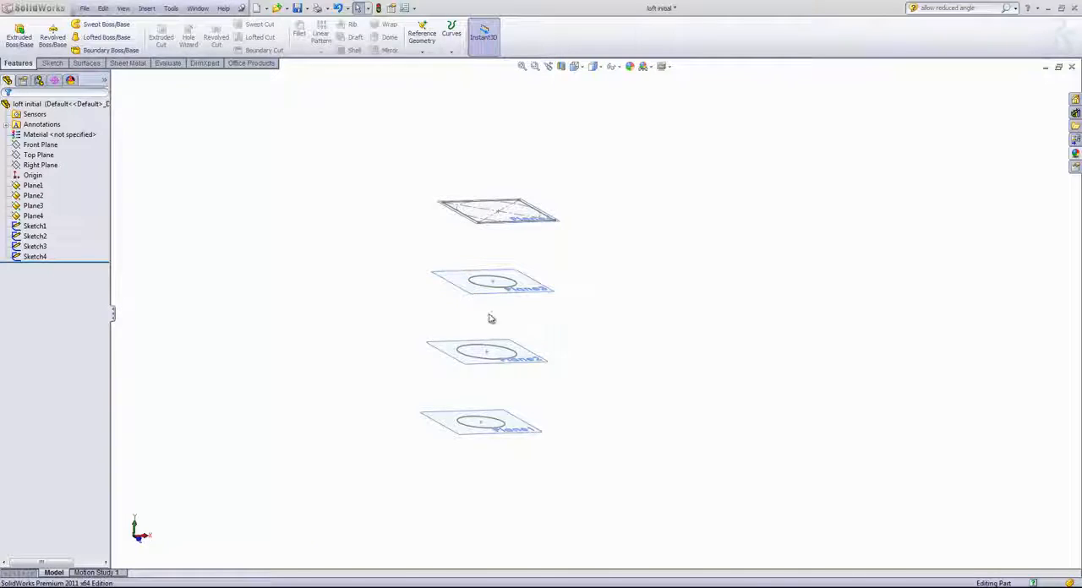
- Create a lofted boss between the circle on Plane2 and the circle on Plane3
{"action": "left_click", "coordinate": [105, 37]}
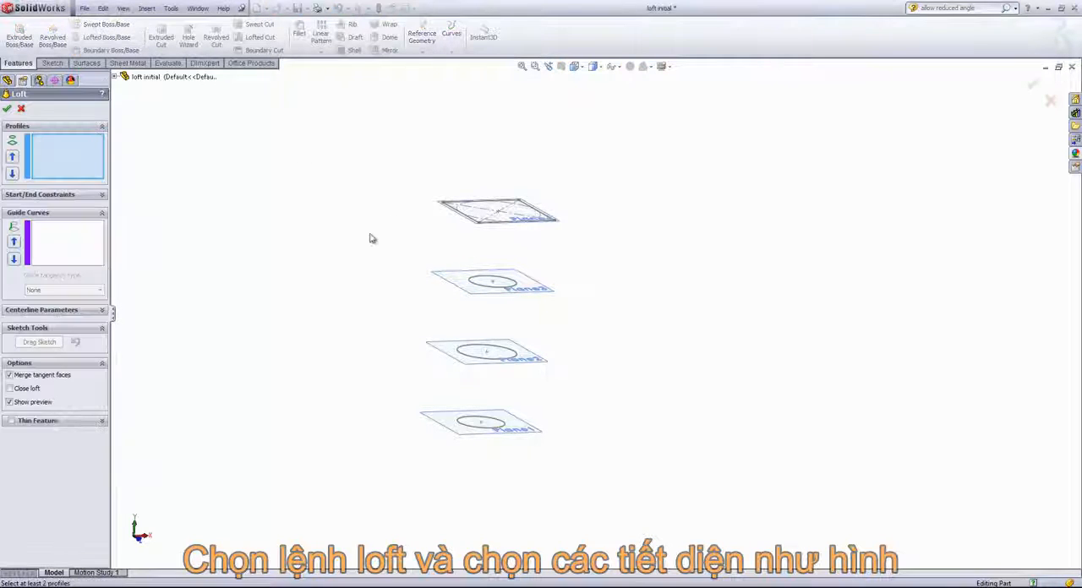
{"action": "scroll", "coordinate": [305, 244], "scroll_direction": "up", "scroll_amount": 1}
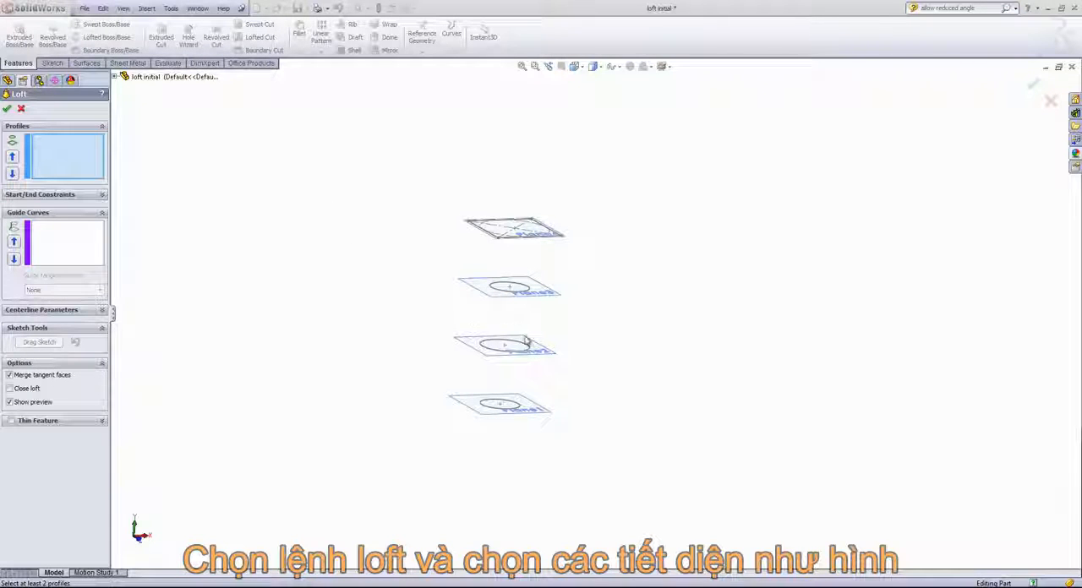
{"action": "scroll", "coordinate": [579, 340], "scroll_direction": "down", "scroll_amount": 2}
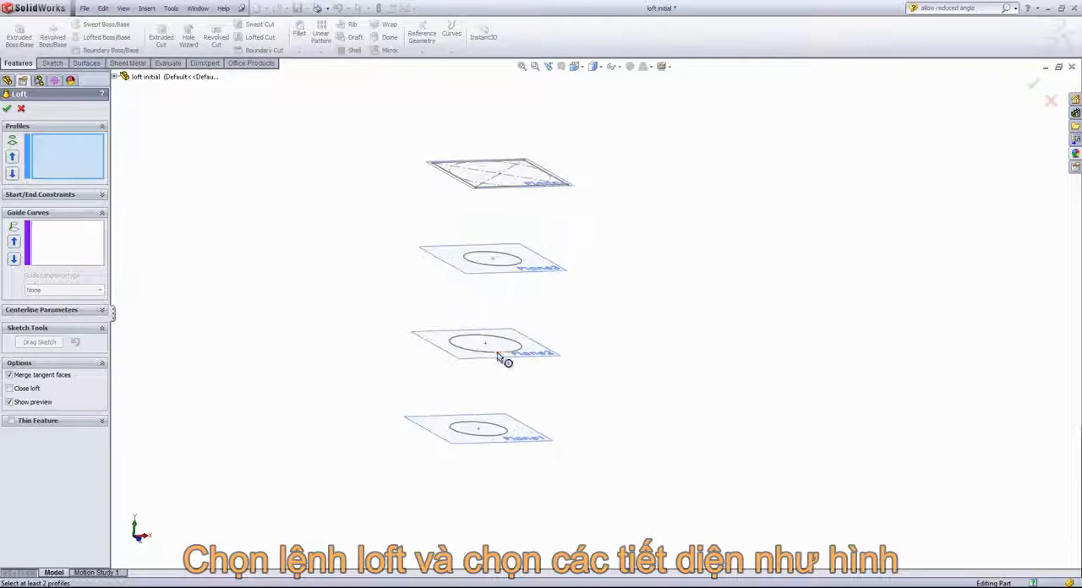
{"action": "left_click", "coordinate": [498, 353]}
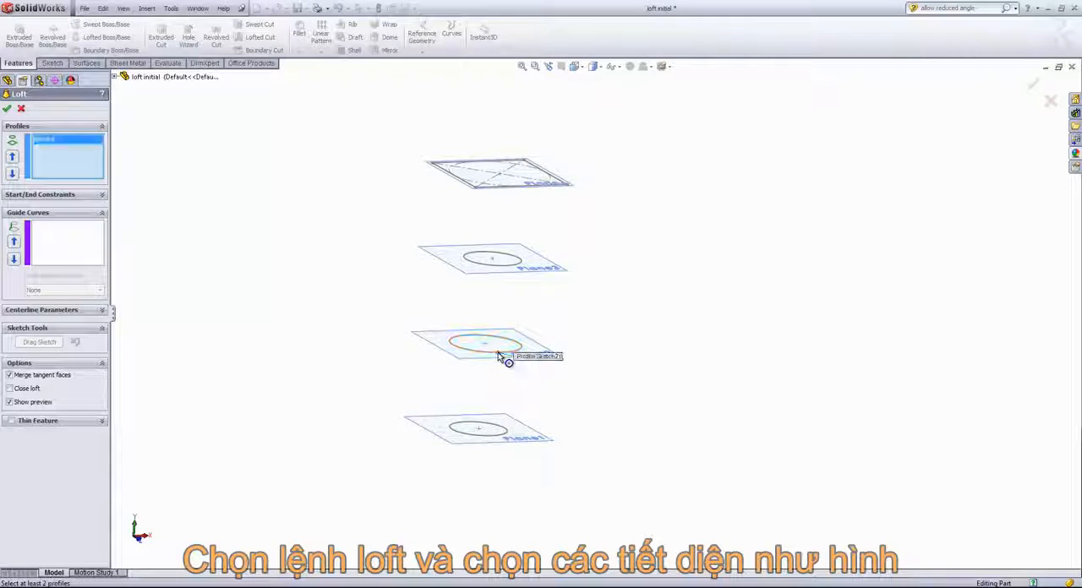
{"action": "left_click", "coordinate": [505, 269]}
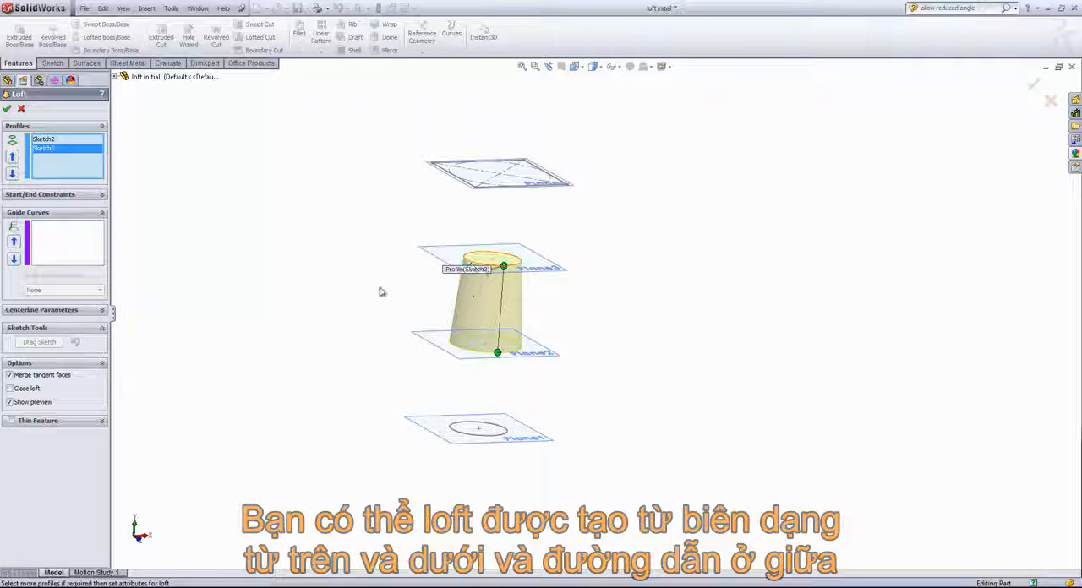
{"action": "left_click", "coordinate": [7, 109]}
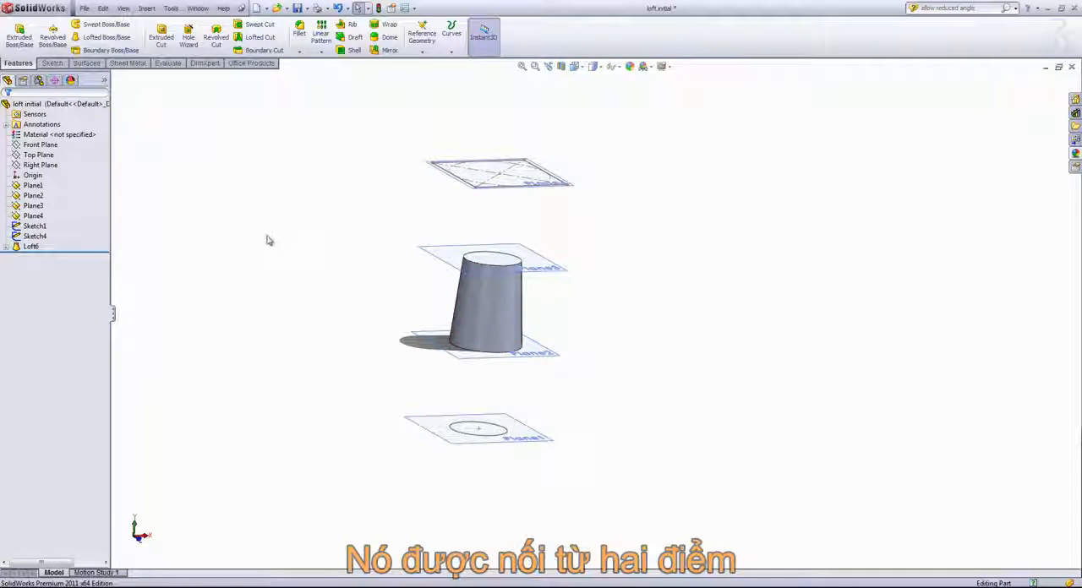
- Reopen the loft for editing and move the upper profile's connector to the far side of its circle and back to test twisting
{"action": "right_click", "coordinate": [30, 245]}
{"action": "left_click", "coordinate": [32, 220]}
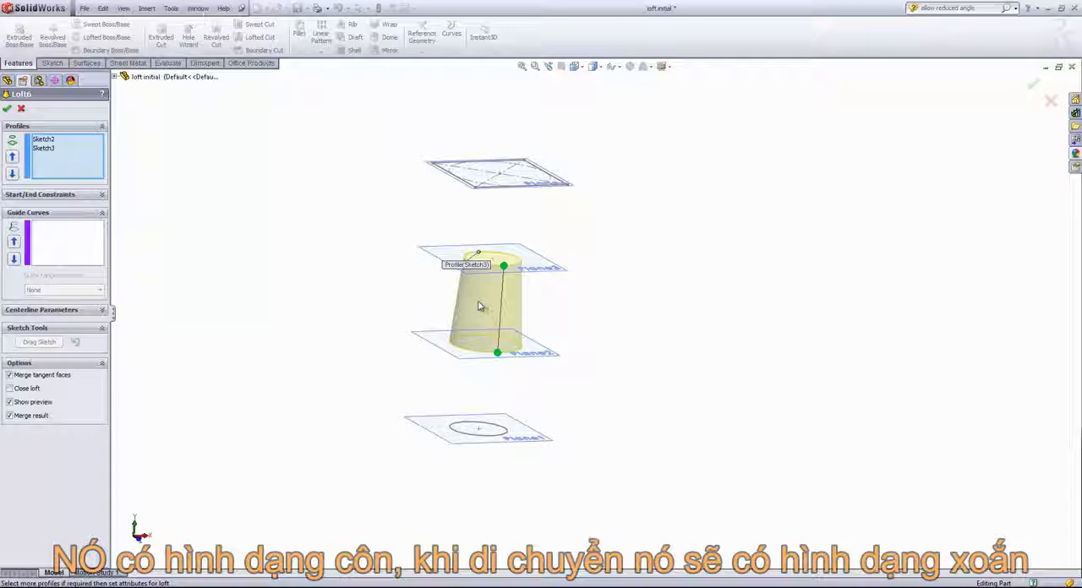
{"action": "mouse_move", "coordinate": [504, 265]}
{"action": "left_mouse_down"}
{"action": "mouse_move", "coordinate": [524, 262]}
{"action": "mouse_move", "coordinate": [494, 253]}
{"action": "left_mouse_up"}
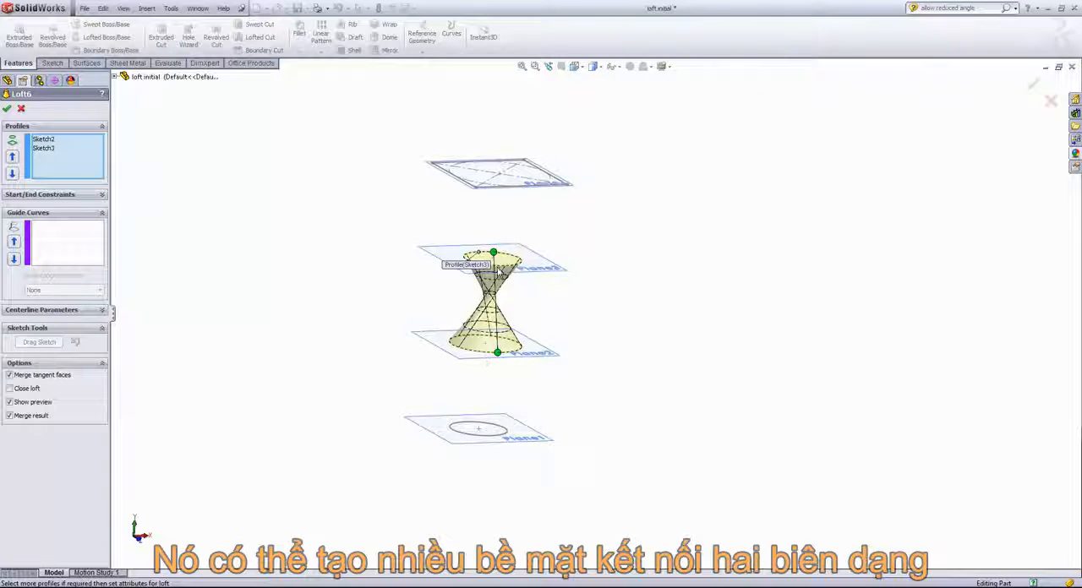
{"action": "mouse_move", "coordinate": [503, 262]}
{"action": "left_mouse_down"}
{"action": "mouse_move", "coordinate": [522, 269]}
{"action": "mouse_move", "coordinate": [501, 275]}
{"action": "left_mouse_up"}
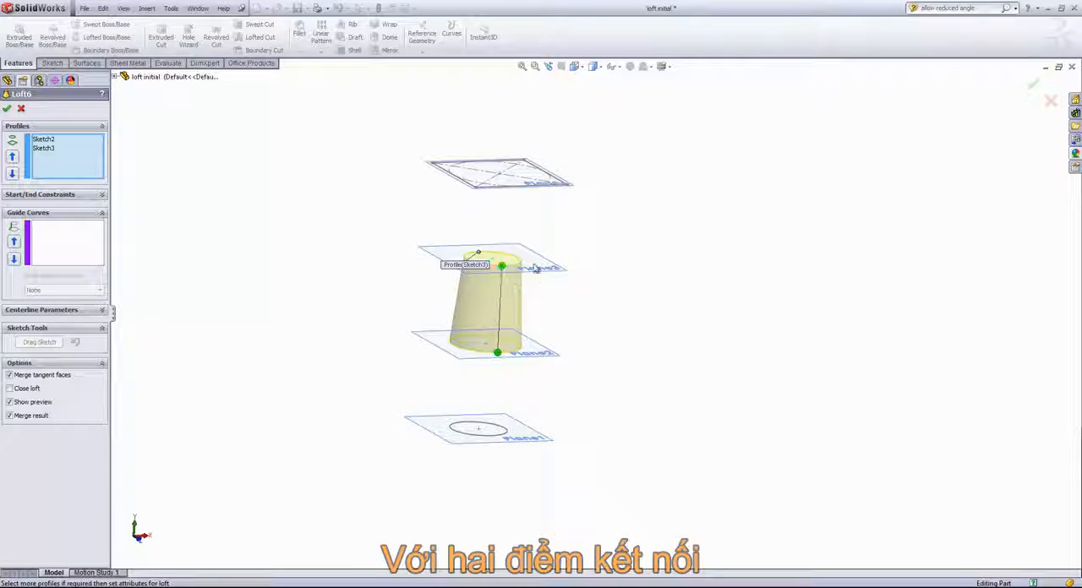
- Remove both circles from the loft's profiles and expand the part's feature tree beside the model
{"action": "left_click", "coordinate": [498, 269]}
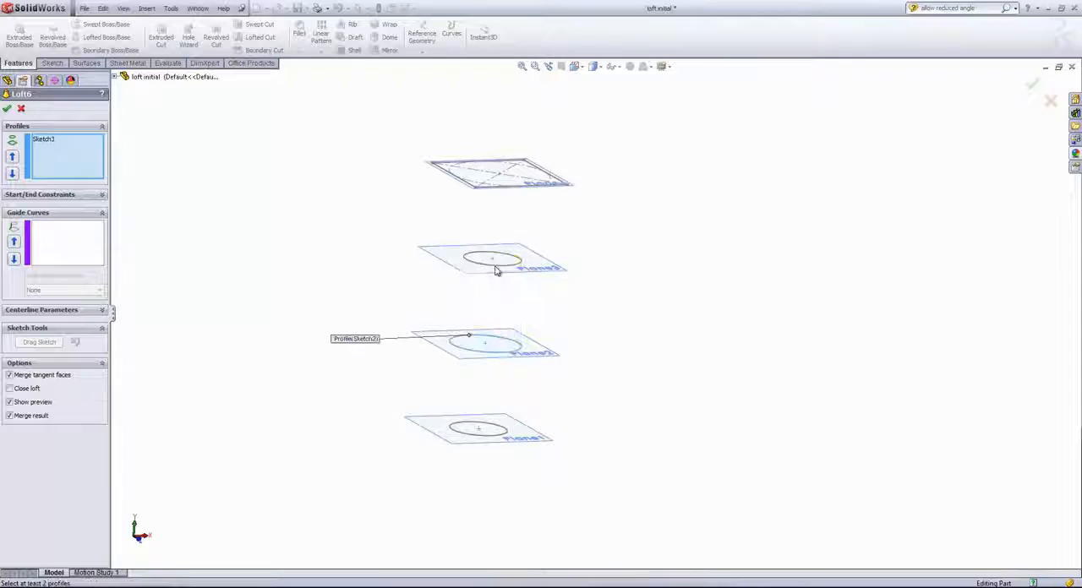
{"action": "left_click", "coordinate": [493, 354]}
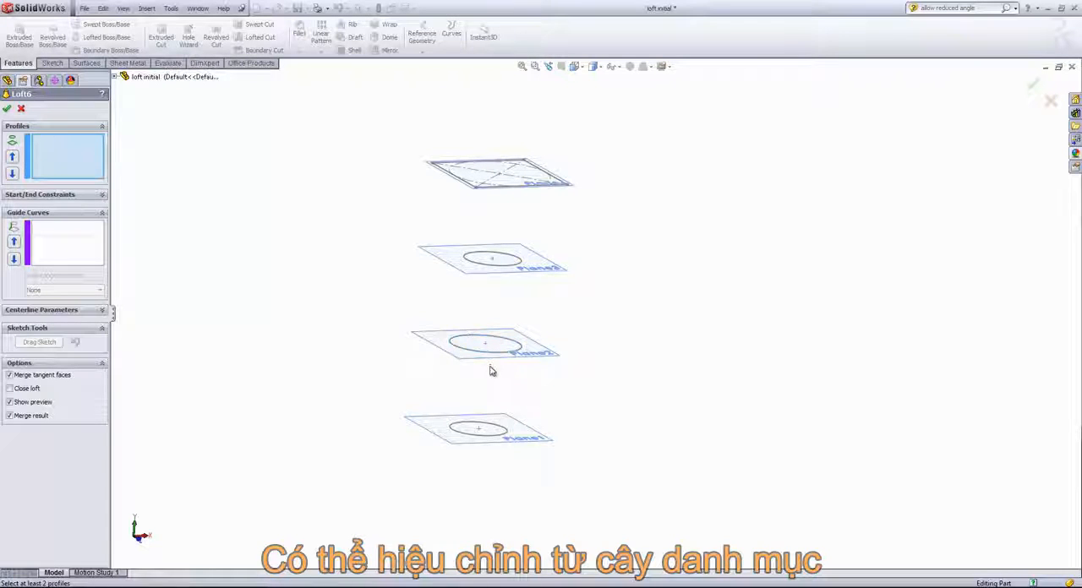
{"action": "left_click", "coordinate": [114, 77]}
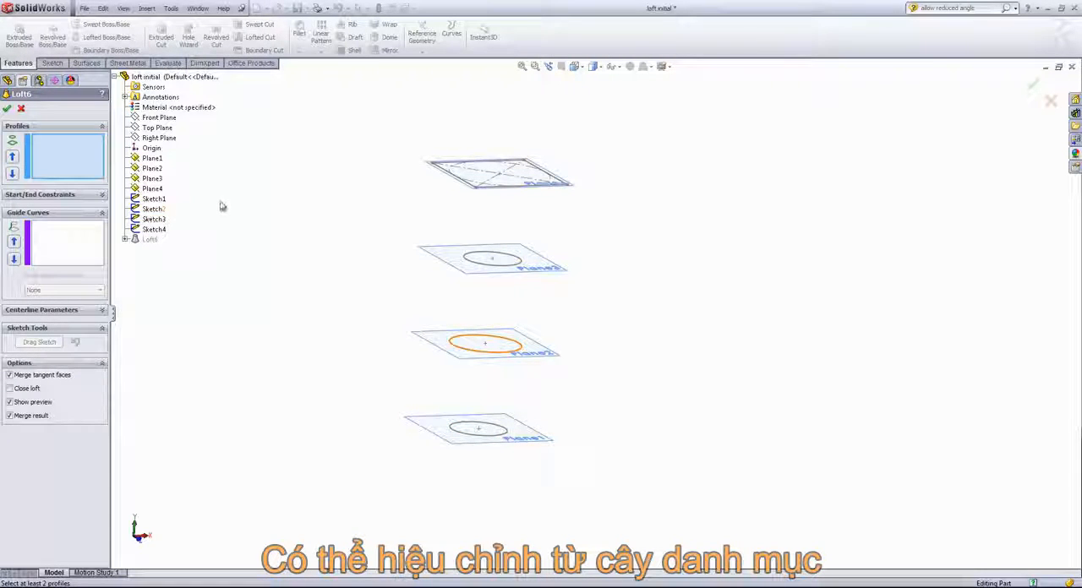
- Try Sketch2 and Sketch3 as loft profiles chosen from the feature tree, and deselect both again
{"action": "left_click", "coordinate": [159, 209]}
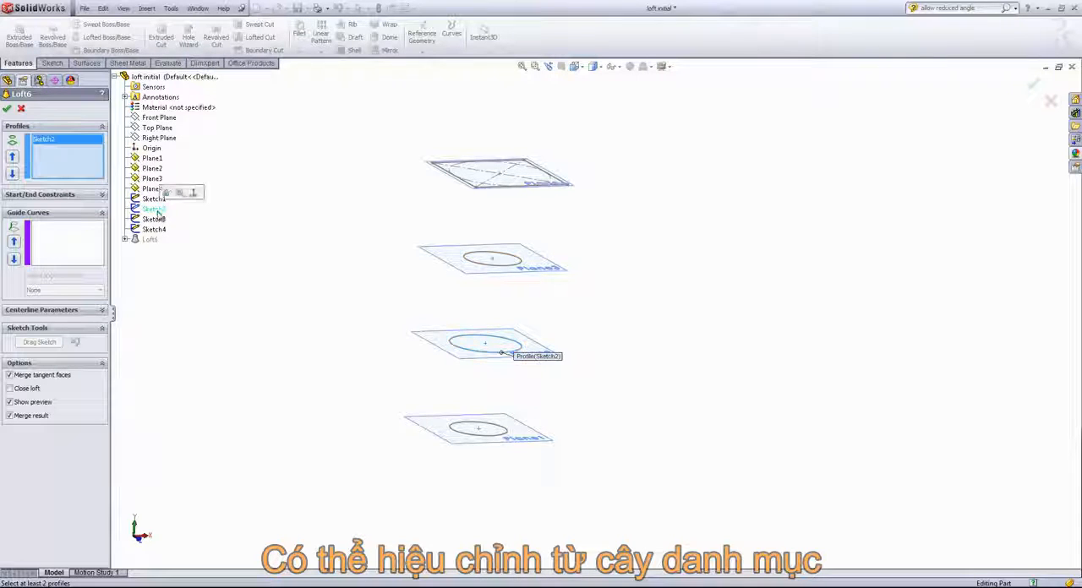
{"action": "left_click", "coordinate": [155, 219]}
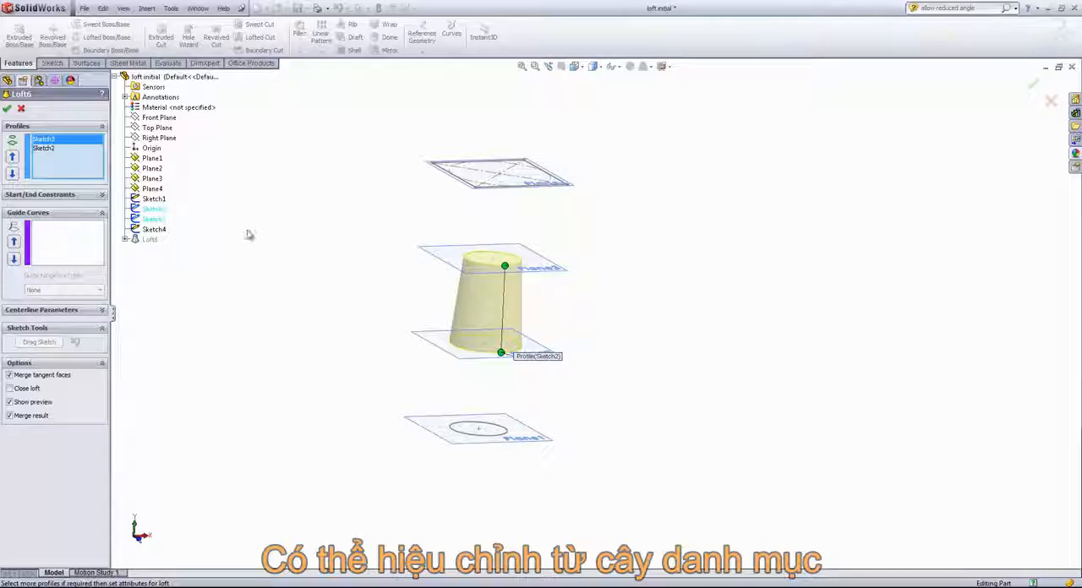
{"action": "left_click", "coordinate": [154, 219]}
{"action": "left_click", "coordinate": [156, 209]}
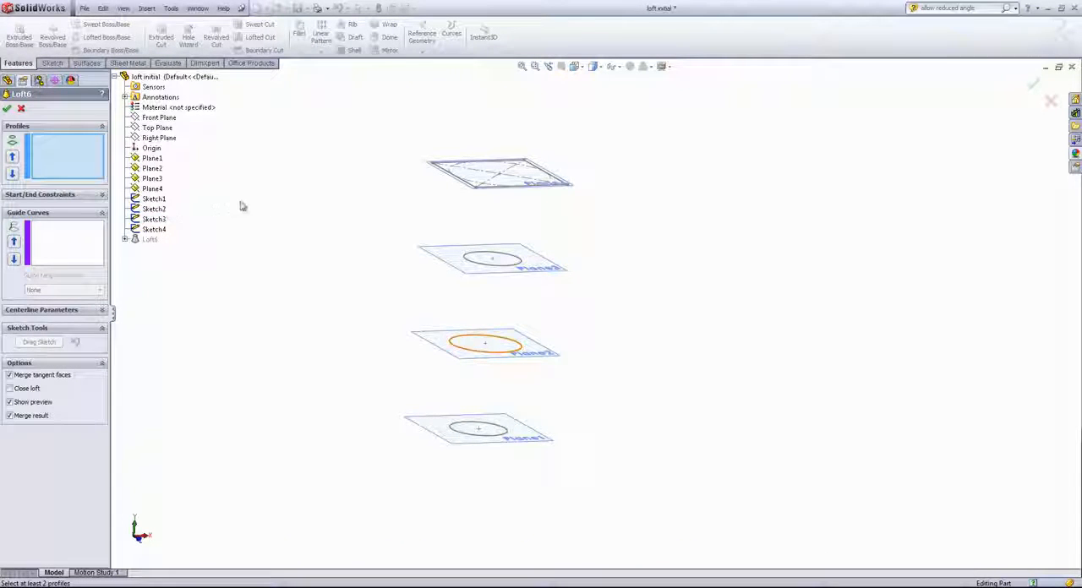
- Try a twisted loft by picking the Sketch3 and Sketch2 circles at opposite points, and remove both profiles again
{"action": "left_click", "coordinate": [520, 265]}
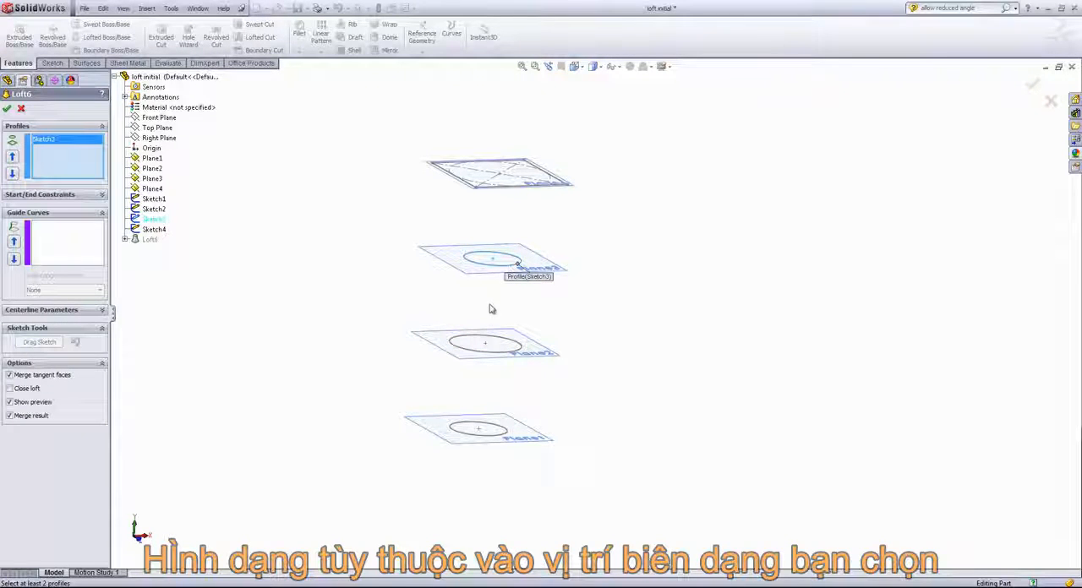
{"action": "left_click", "coordinate": [454, 347]}
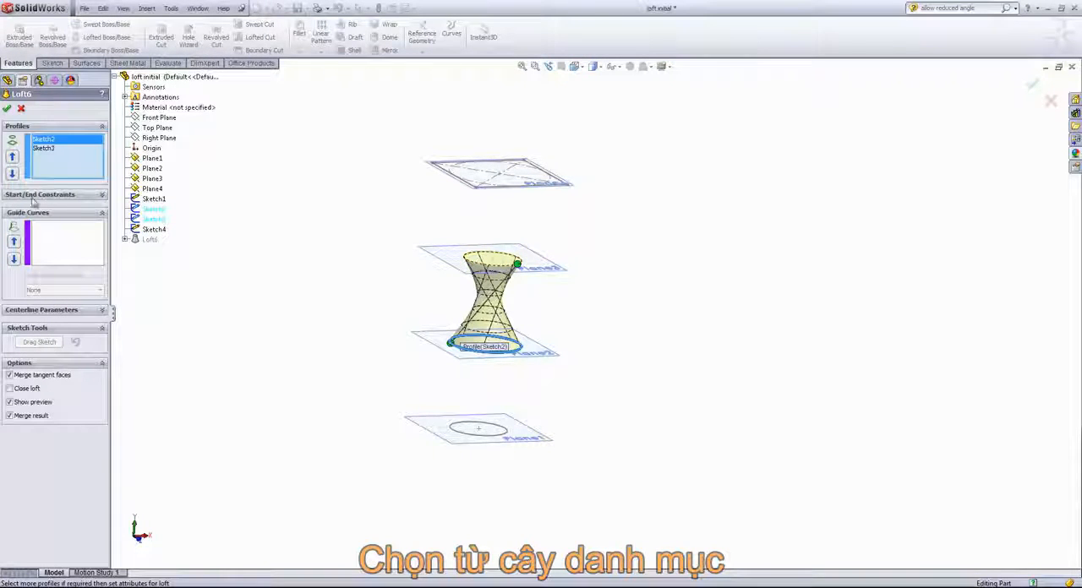
{"action": "left_click", "coordinate": [42, 149]}
{"action": "key", "text": "Delete"}
{"action": "left_click", "coordinate": [43, 141]}
{"action": "key", "text": "Delete"}
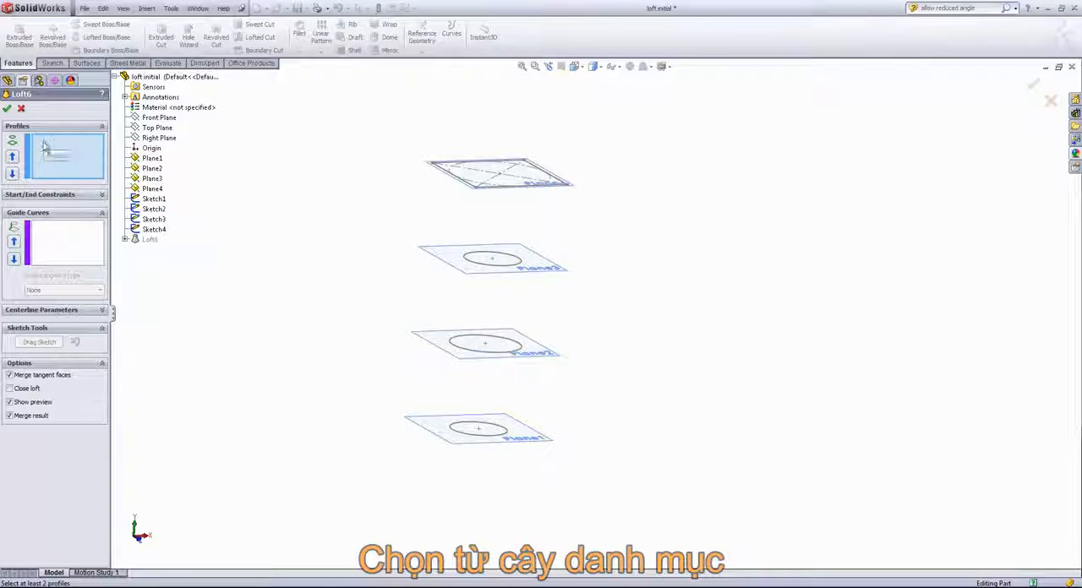
{"action": "left_click", "coordinate": [154, 209]}
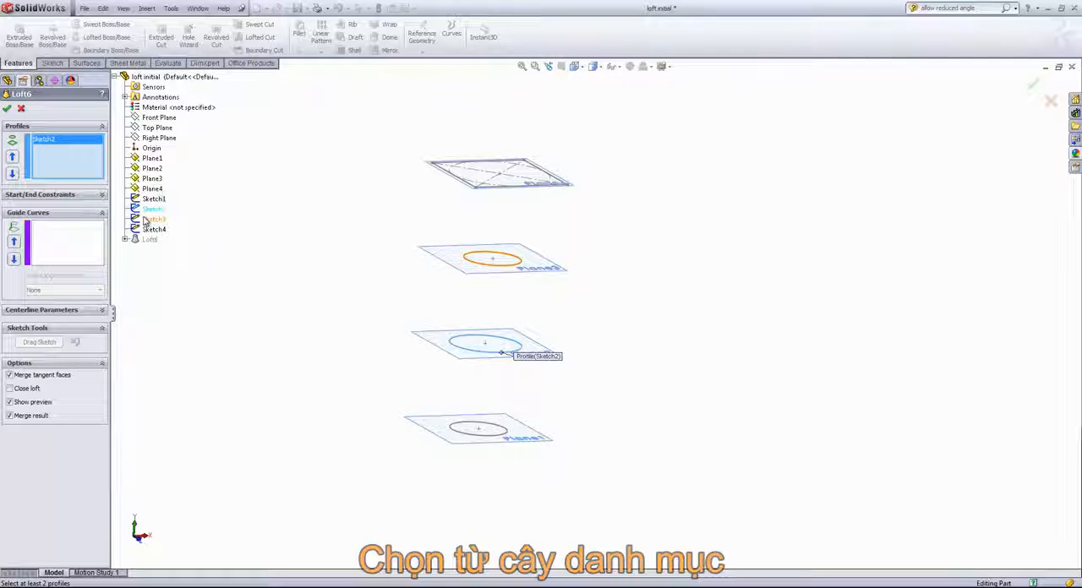
{"action": "left_click", "coordinate": [61, 141]}
{"action": "key", "text": "Delete"}
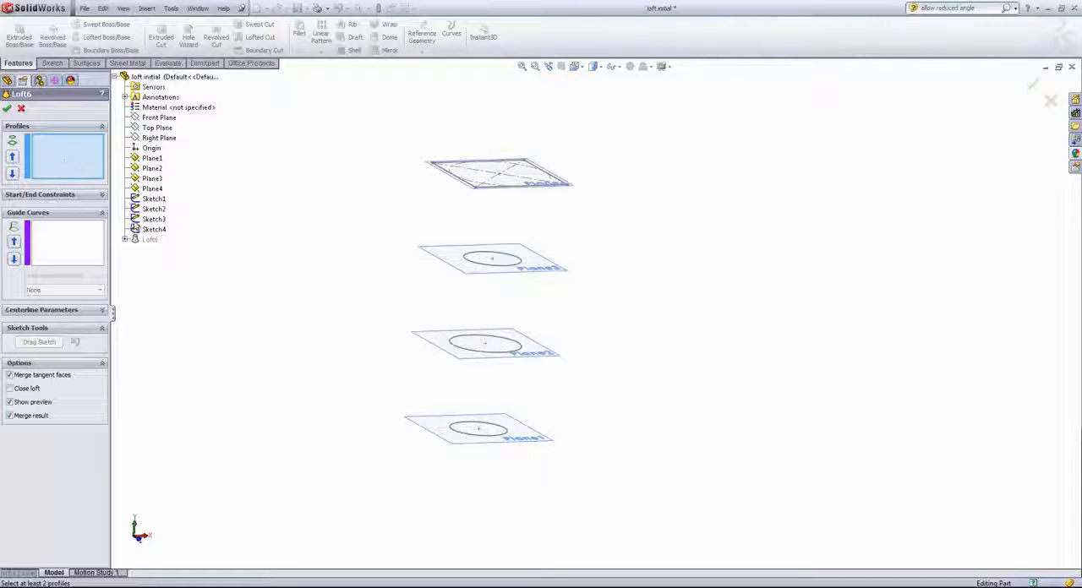
- Try a three-section loft through Sketch1, Sketch2 and Sketch3, moving Sketch3 to the start of the profile order
{"action": "left_click", "coordinate": [151, 199]}
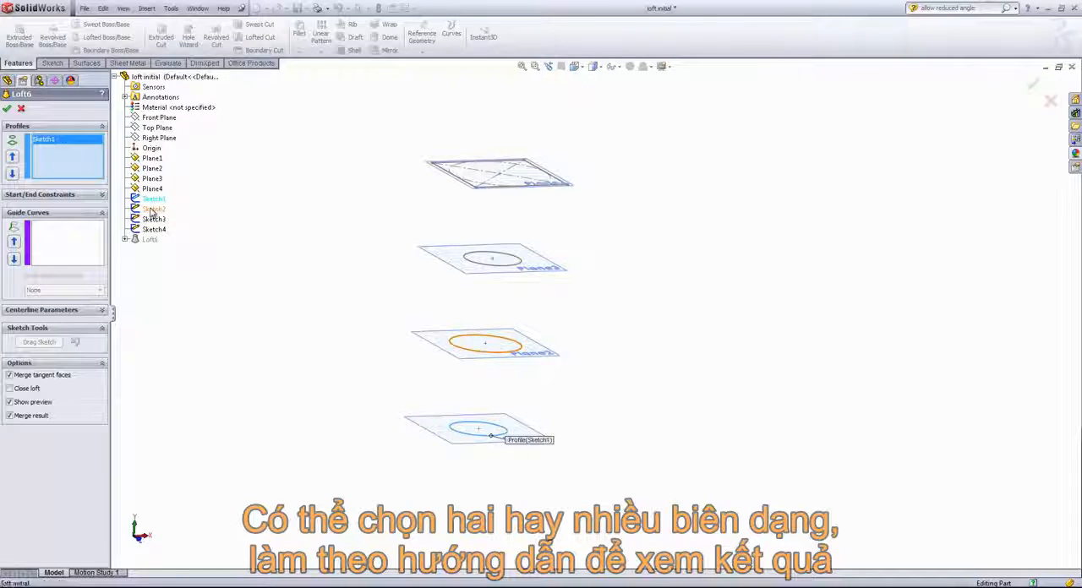
{"action": "left_click", "coordinate": [152, 209]}
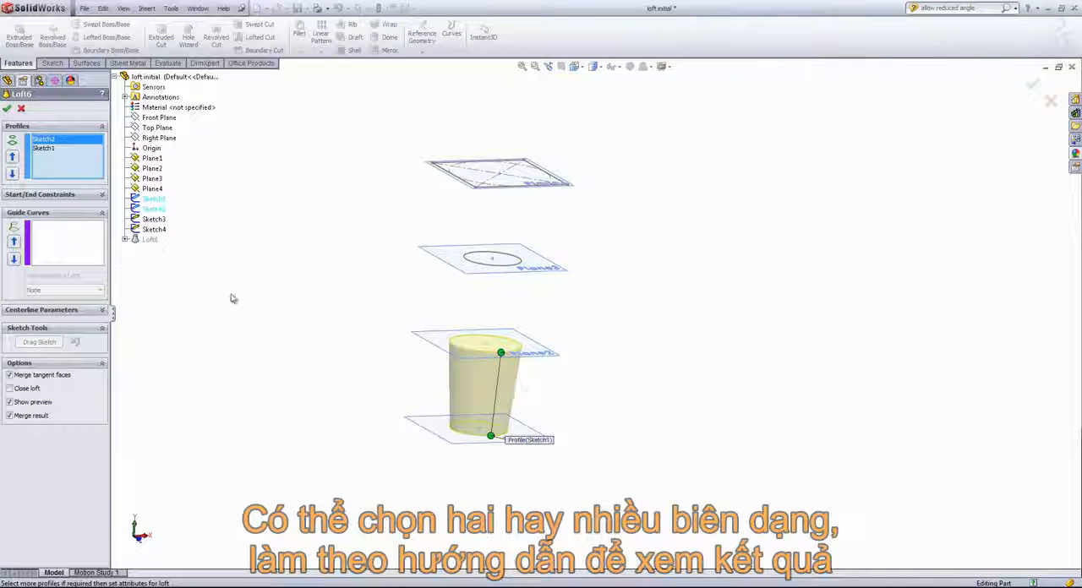
{"action": "left_click", "coordinate": [155, 221]}
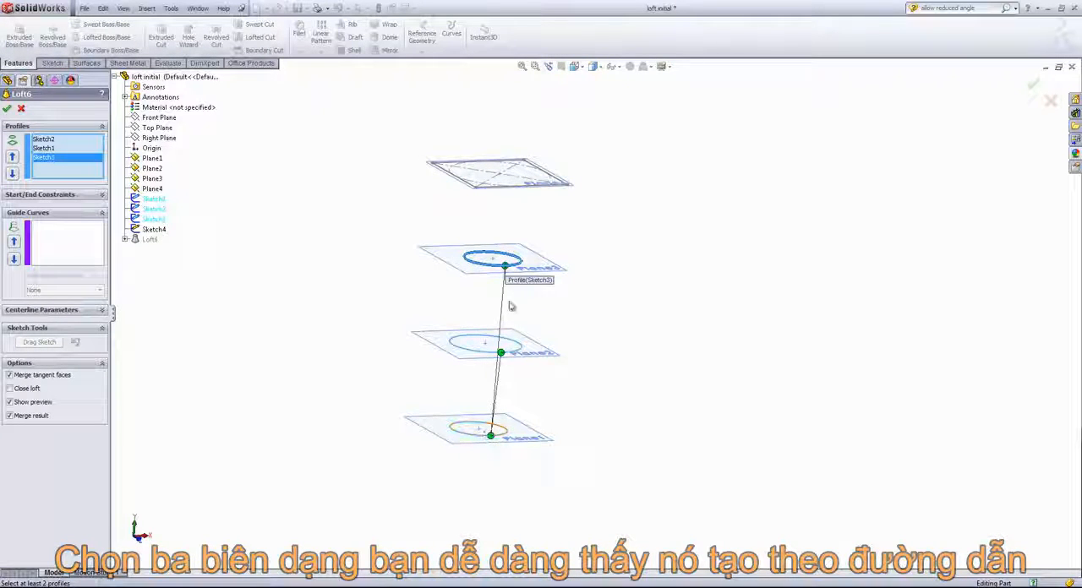
{"action": "left_click", "coordinate": [12, 158]}
{"action": "left_click", "coordinate": [13, 158]}
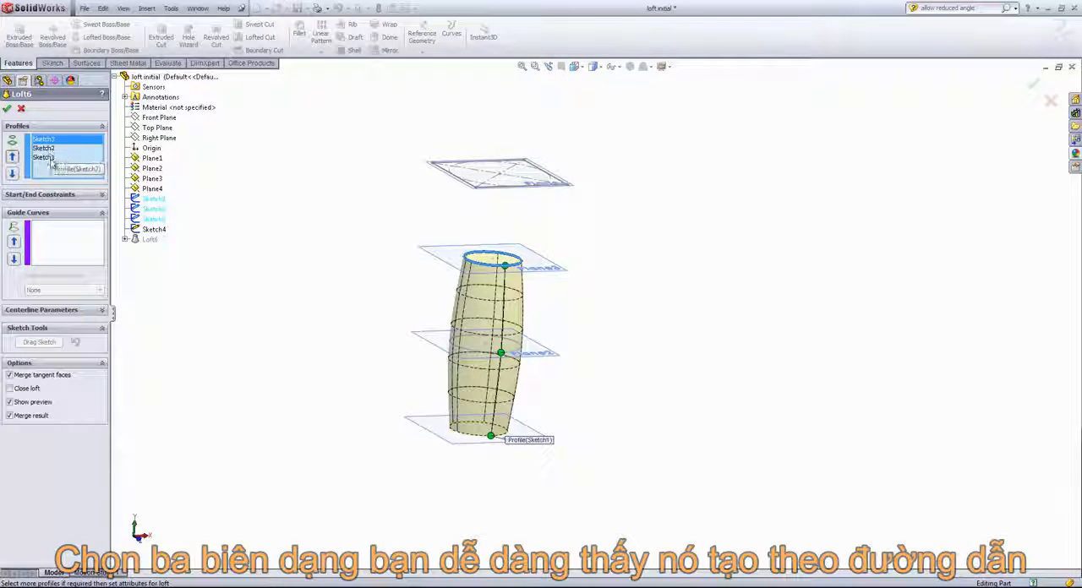
{"action": "middle_click_drag", "start_coordinate": [316, 273], "coordinate": [390, 271]}
{"action": "scroll", "coordinate": [581, 324], "scroll_direction": "down", "scroll_amount": 2}
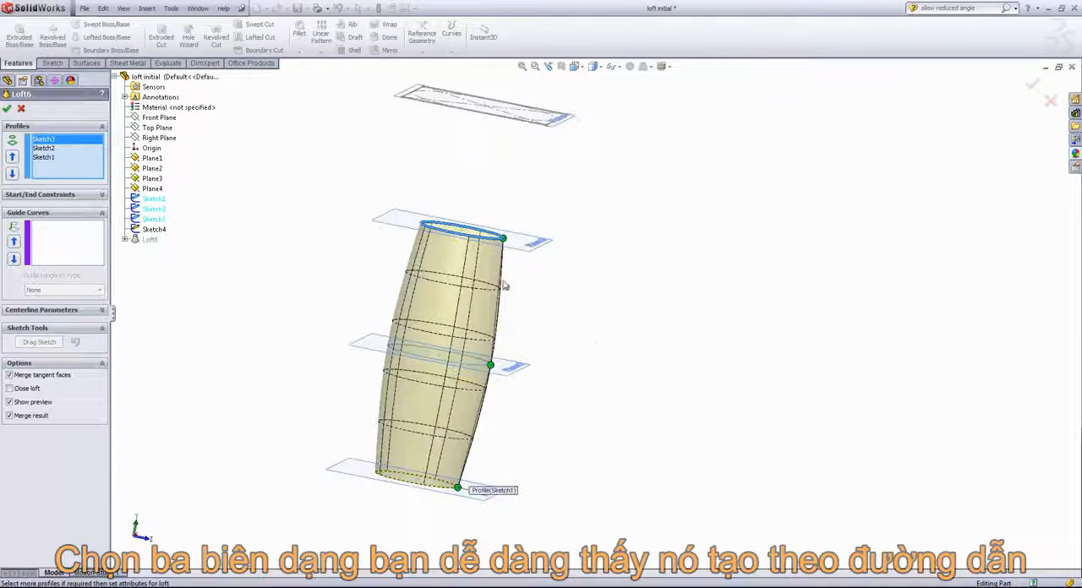
{"action": "middle_click_drag", "start_coordinate": [500, 289], "coordinate": [545, 307]}
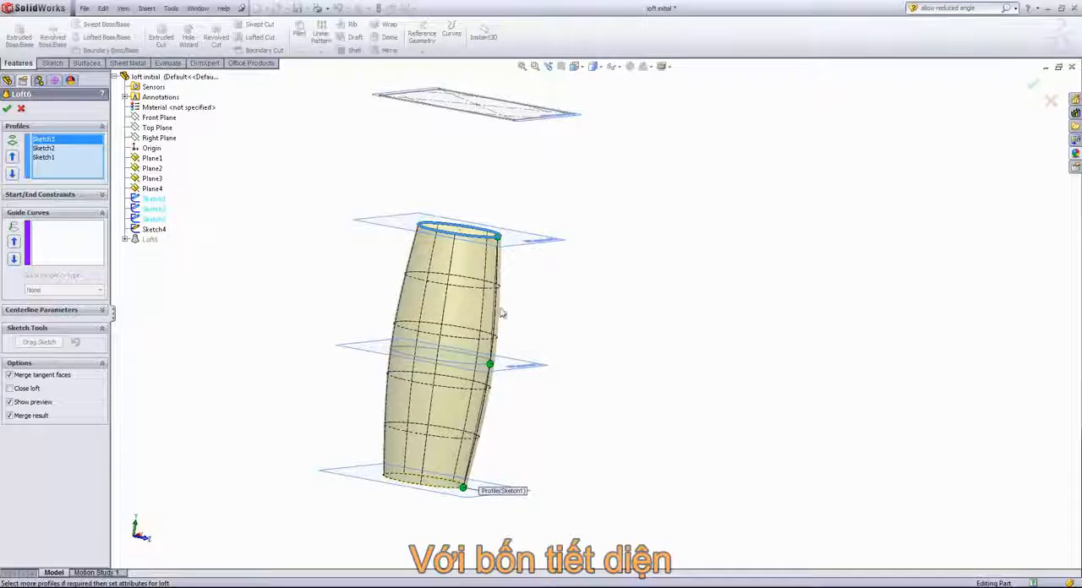
- Add the rectangular Sketch4 as a fourth profile and move it to the start of the profile order
{"action": "left_click", "coordinate": [154, 231]}
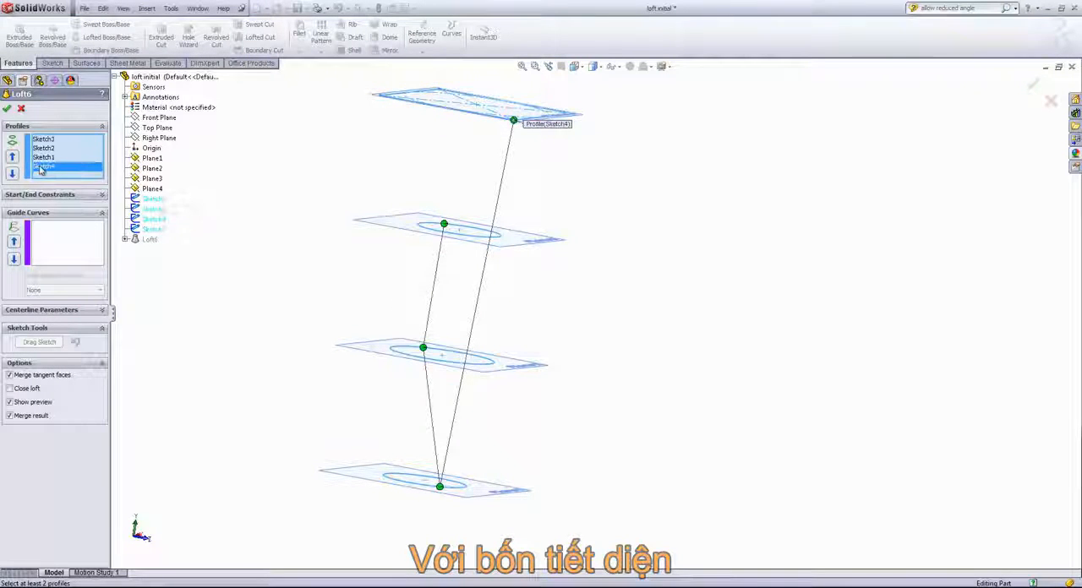
{"action": "left_click", "coordinate": [12, 157]}
{"action": "left_click", "coordinate": [11, 157]}
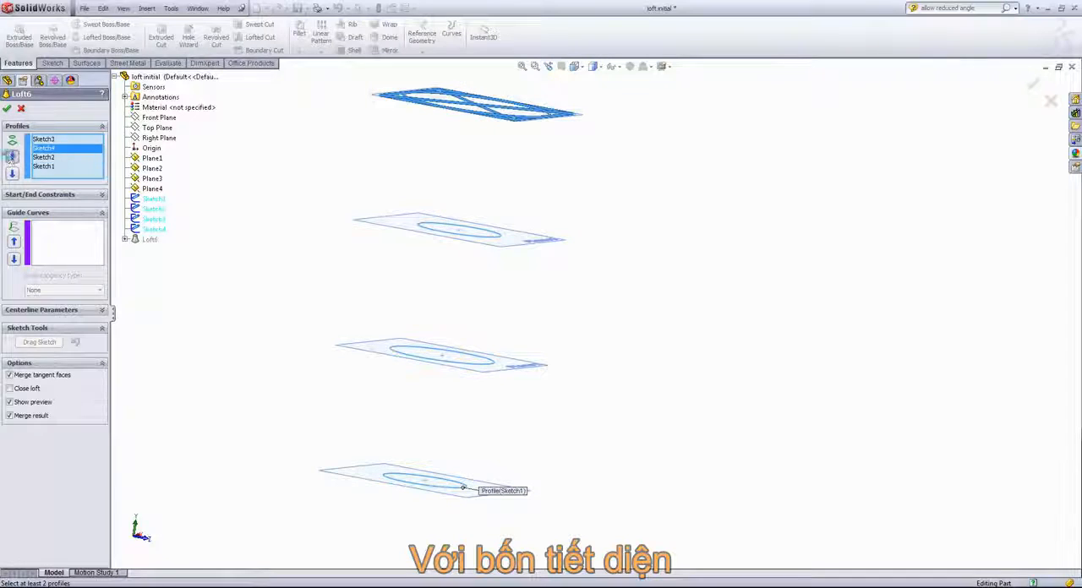
{"action": "left_click", "coordinate": [12, 157]}
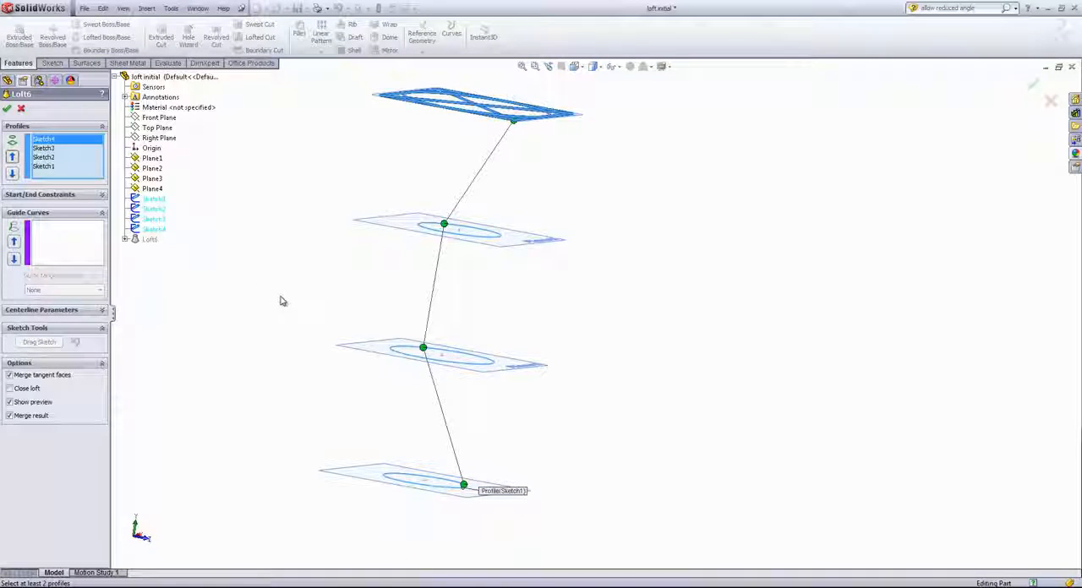
{"action": "middle_click_drag", "start_coordinate": [292, 288], "coordinate": [238, 275]}
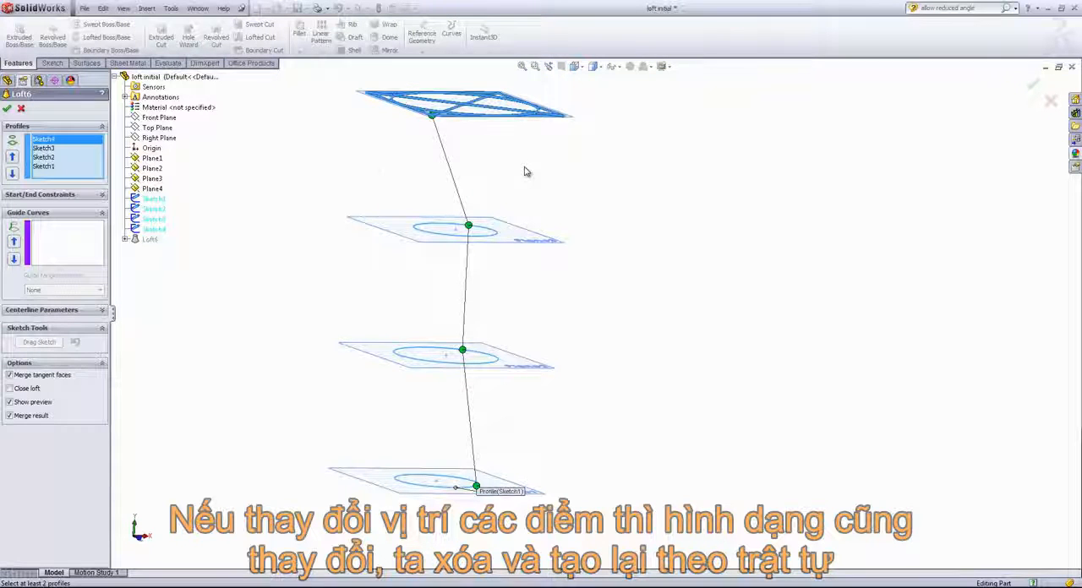
- Remove all four sketches from the loft's profiles
{"action": "left_click", "coordinate": [44, 139]}
{"action": "key", "text": "Delete"}
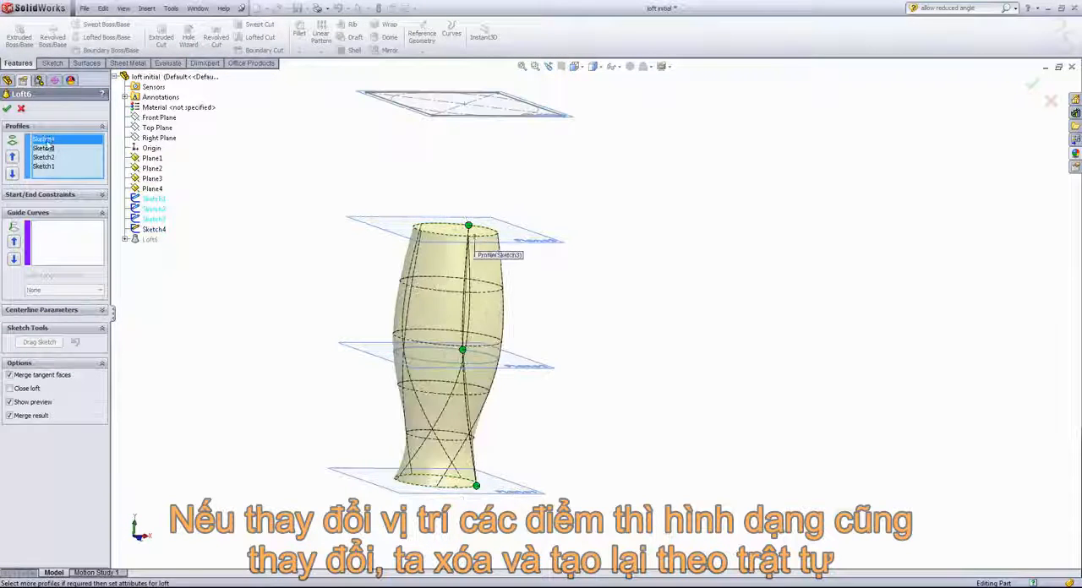
{"action": "key", "text": "Delete"}
{"action": "key", "text": "Delete"}
{"action": "key", "text": "Delete"}
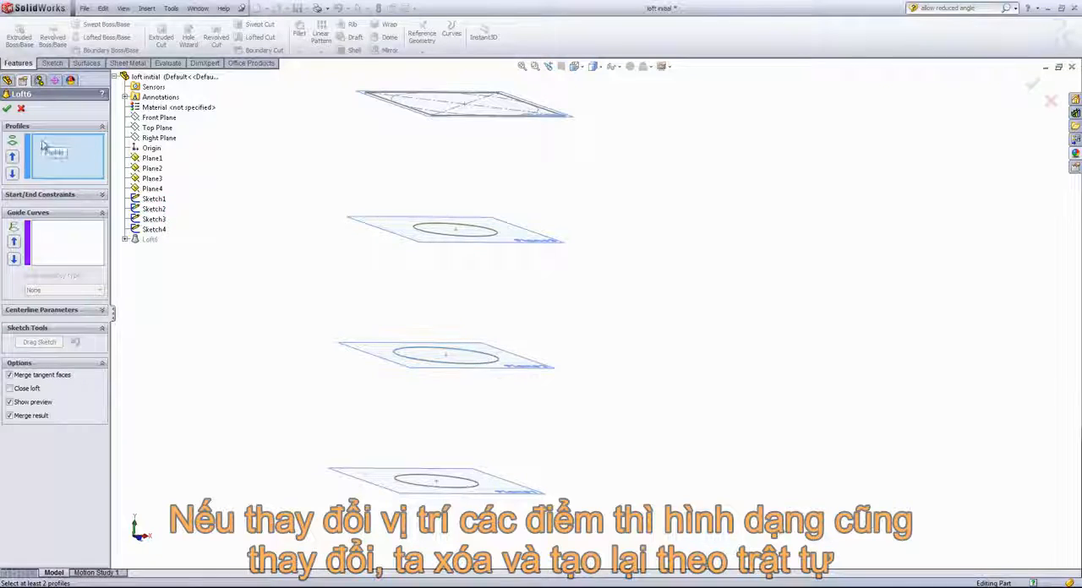
- Add Sketch1, Sketch2, Sketch3 and Sketch4 as the loft profiles and put Sketch1 first in the order
{"action": "left_click", "coordinate": [155, 199]}
{"action": "left_click", "coordinate": [154, 210]}
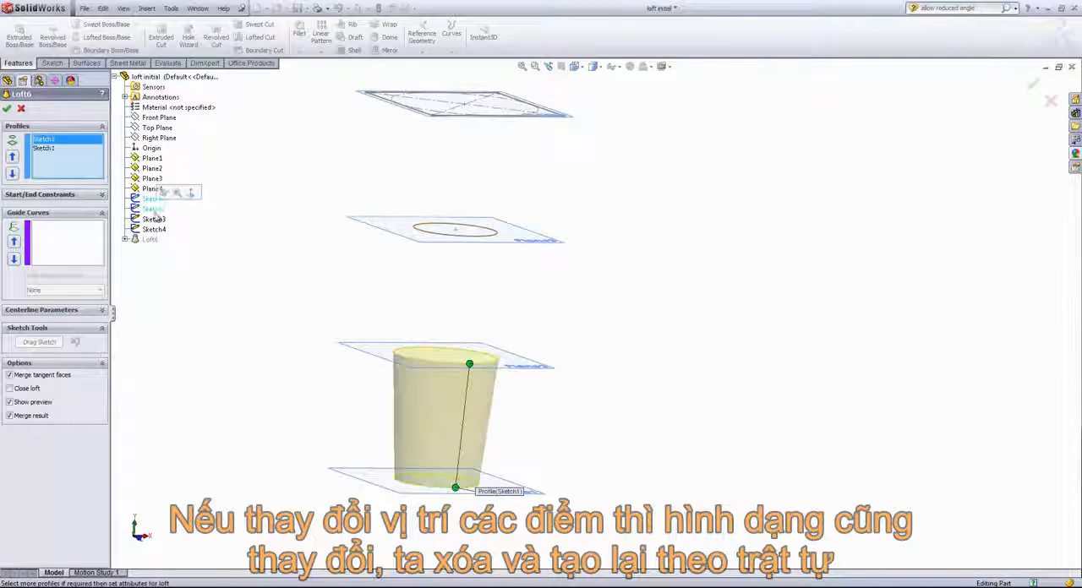
{"action": "left_click", "coordinate": [154, 220]}
{"action": "left_click", "coordinate": [154, 229]}
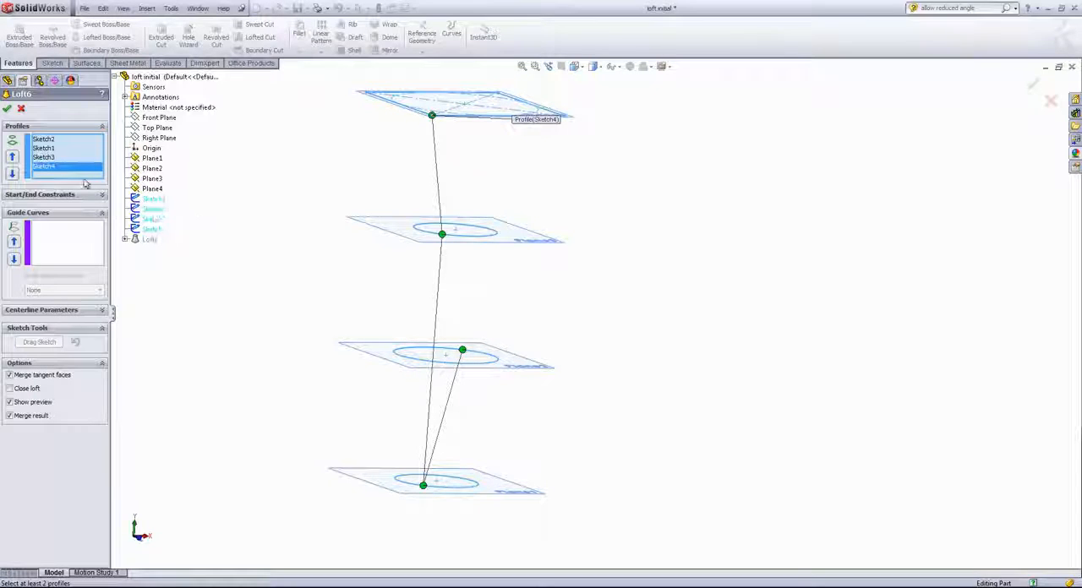
{"action": "left_click", "coordinate": [43, 148]}
{"action": "left_click", "coordinate": [13, 158]}
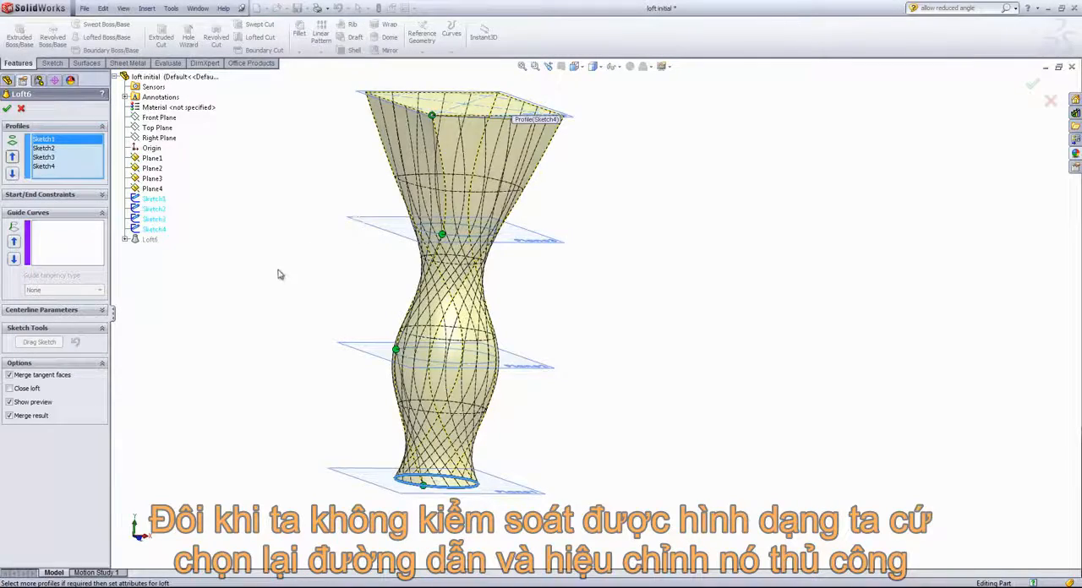
- Try reducing the loft's twist by moving the connector point on the Sketch2 circle into line with the connector points above and below it
{"action": "middle_click_drag", "start_coordinate": [279, 274], "coordinate": [305, 287]}
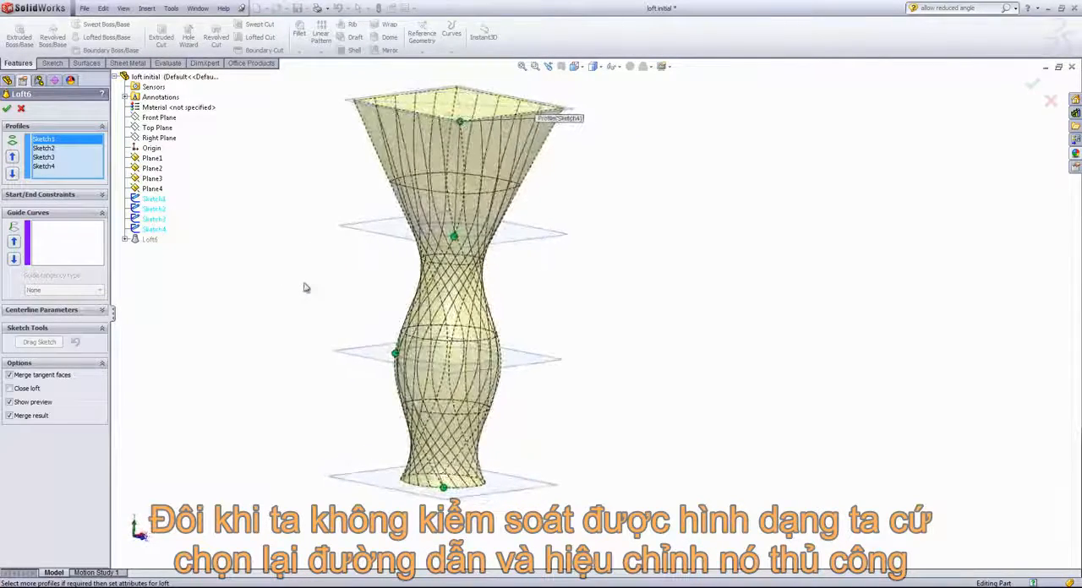
{"action": "left_click_drag", "start_coordinate": [394, 354], "coordinate": [442, 365]}
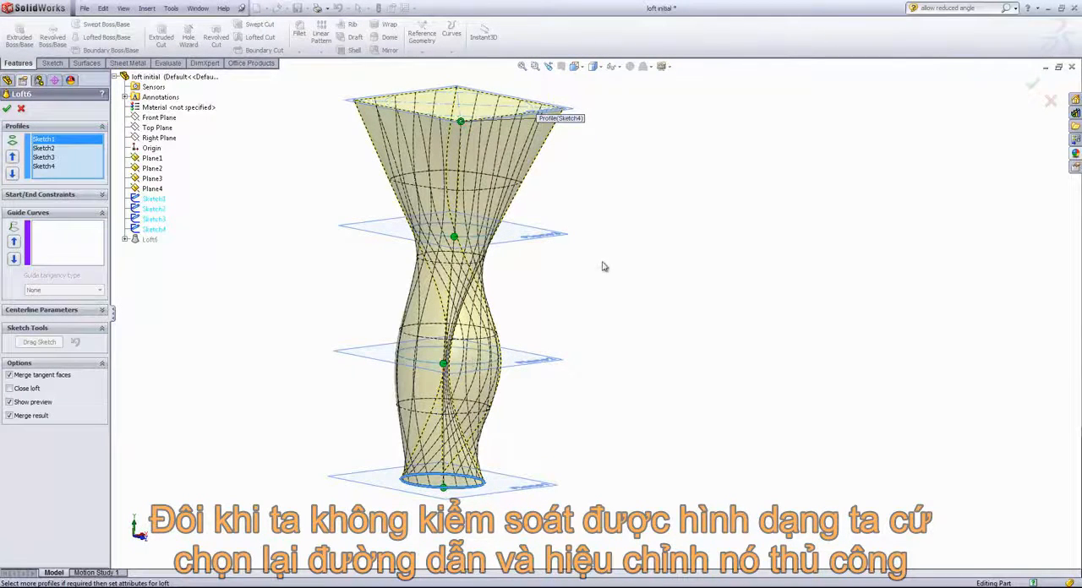
{"action": "middle_click_drag", "start_coordinate": [603, 265], "coordinate": [422, 388]}
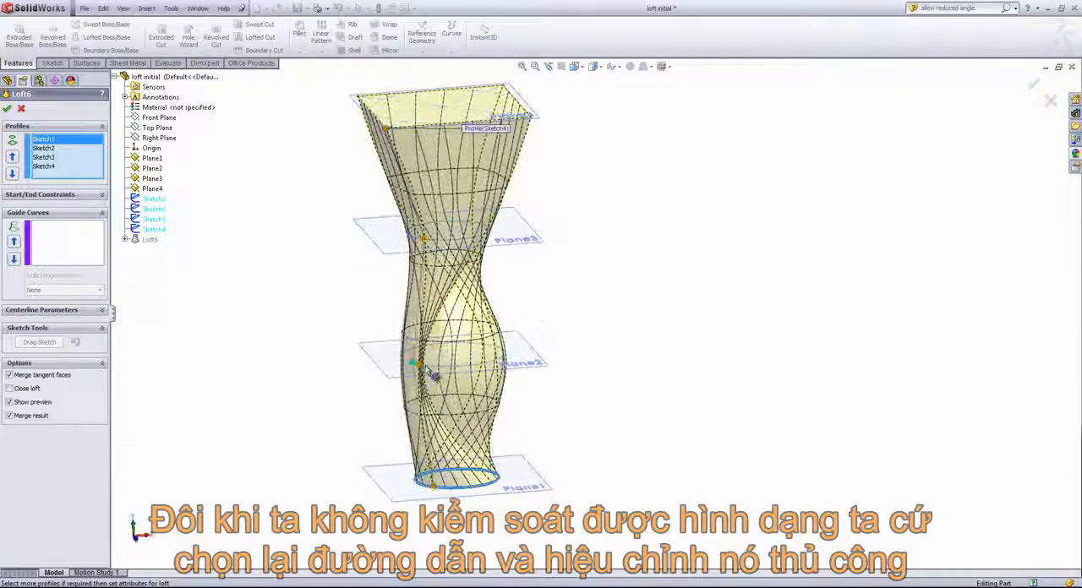
{"action": "left_click_drag", "start_coordinate": [417, 368], "coordinate": [424, 370]}
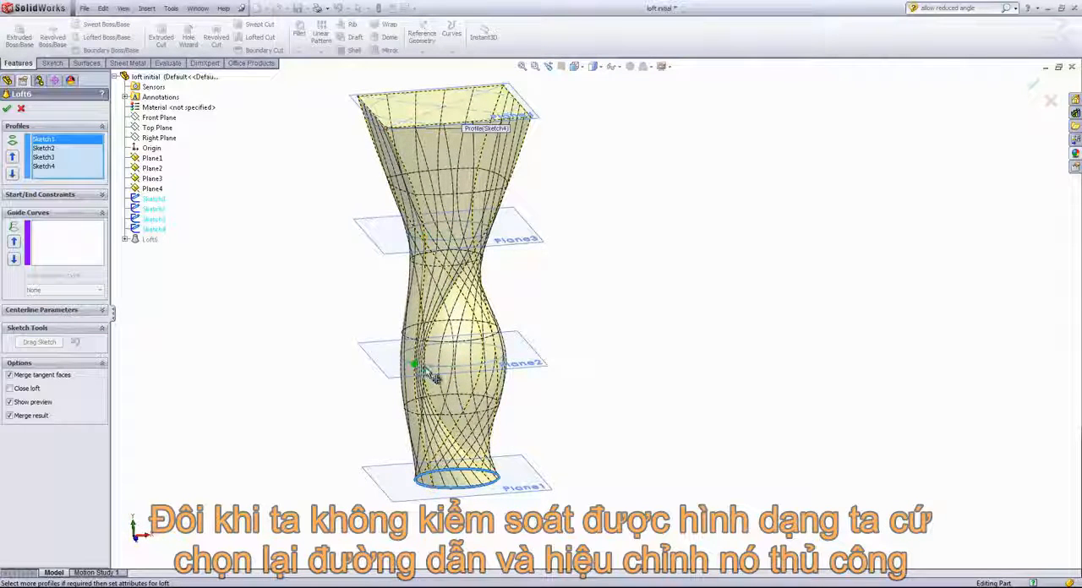
- Show all loft connectors, realign the connector points on the Sketch2 circle, and accept the loft
{"action": "right_click", "coordinate": [653, 234]}
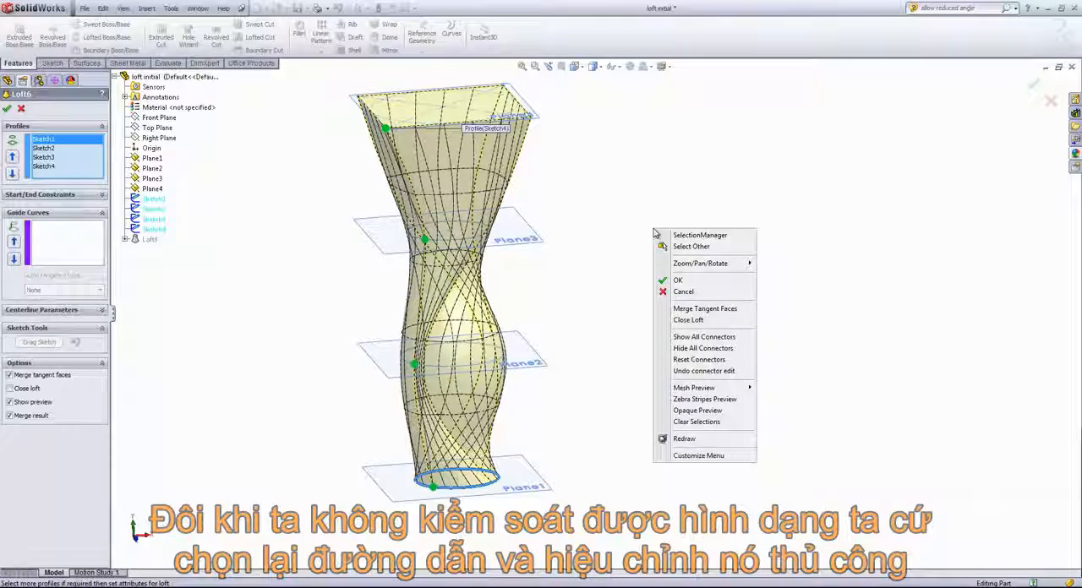
{"action": "left_click", "coordinate": [701, 337]}
{"action": "middle_click_drag", "start_coordinate": [593, 349], "coordinate": [454, 385]}
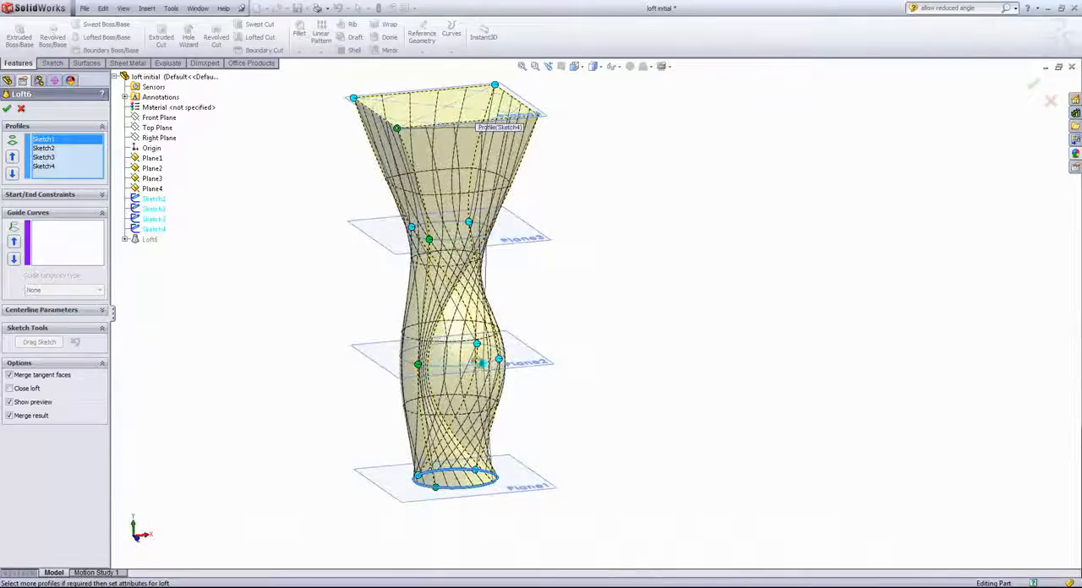
{"action": "middle_click_drag", "start_coordinate": [536, 358], "coordinate": [463, 382]}
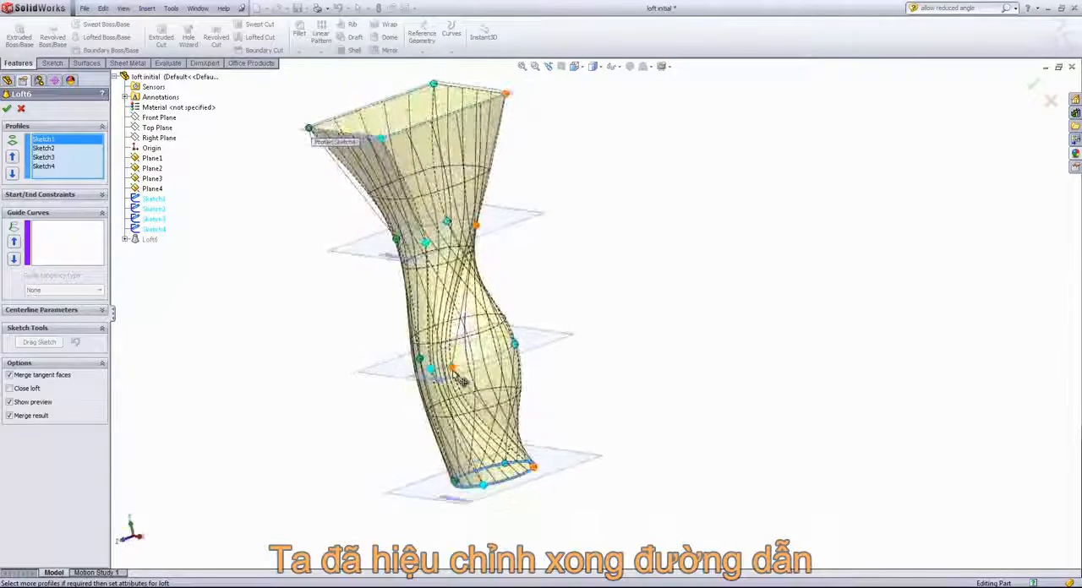
{"action": "middle_click_drag", "start_coordinate": [541, 351], "coordinate": [731, 316]}
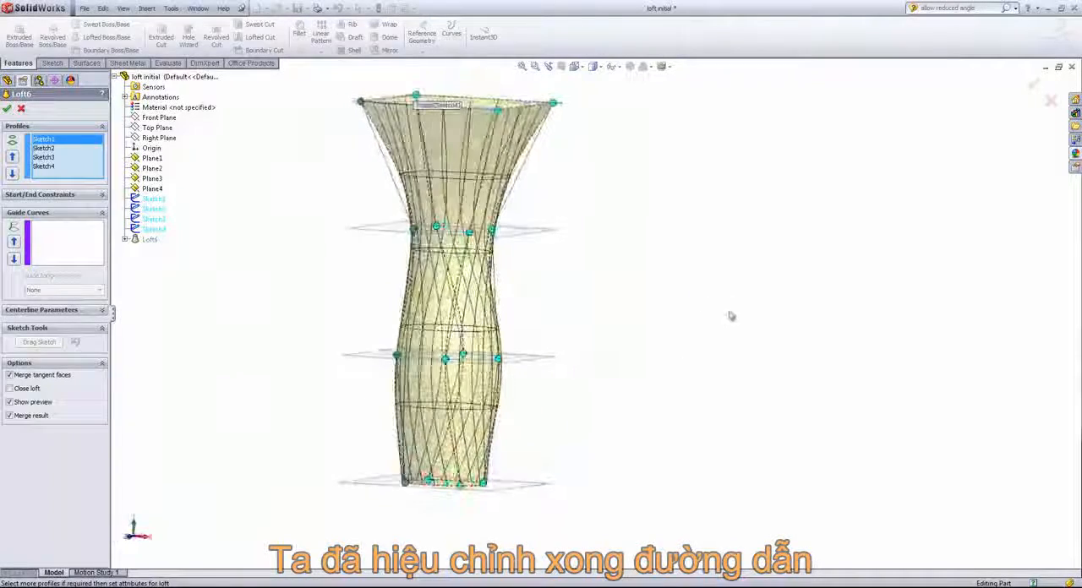
{"action": "left_click", "coordinate": [6, 108]}
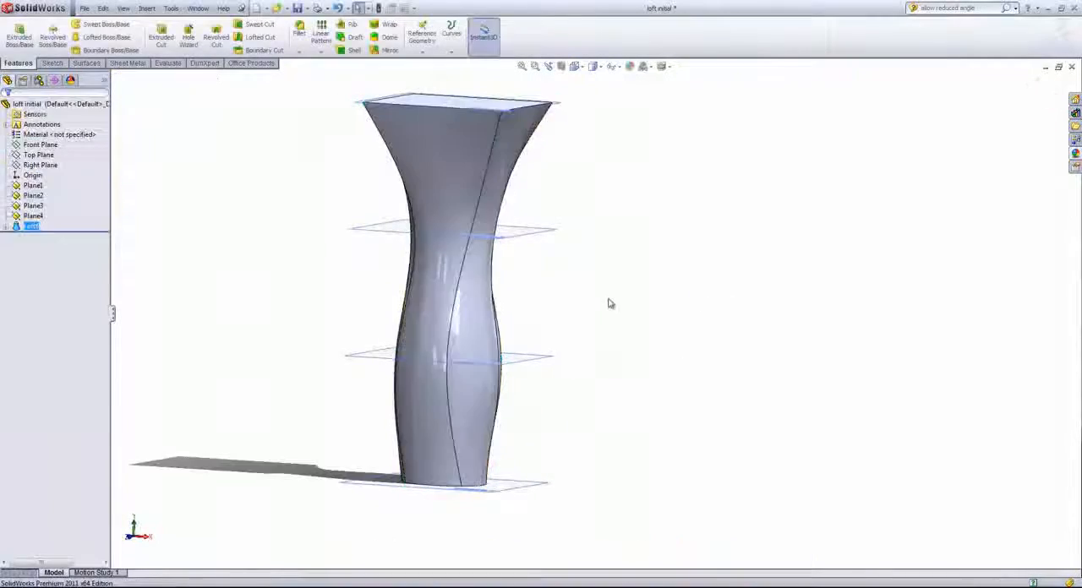
- Examine from several sides how the loft's edges run from the rectangular profile through the circular sections
{"action": "middle_click_drag", "start_coordinate": [609, 304], "coordinate": [530, 306]}
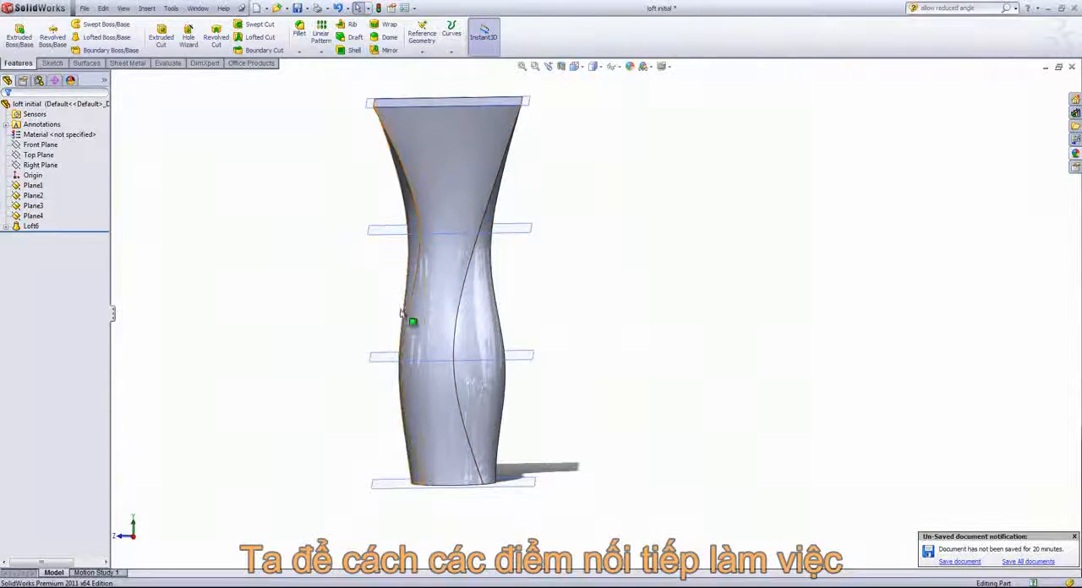
{"action": "mouse_move", "coordinate": [330, 296]}
{"action": "middle_mouse_down"}
{"action": "mouse_move", "coordinate": [436, 293]}
{"action": "mouse_move", "coordinate": [469, 302]}
{"action": "mouse_move", "coordinate": [538, 290]}
{"action": "middle_mouse_up"}
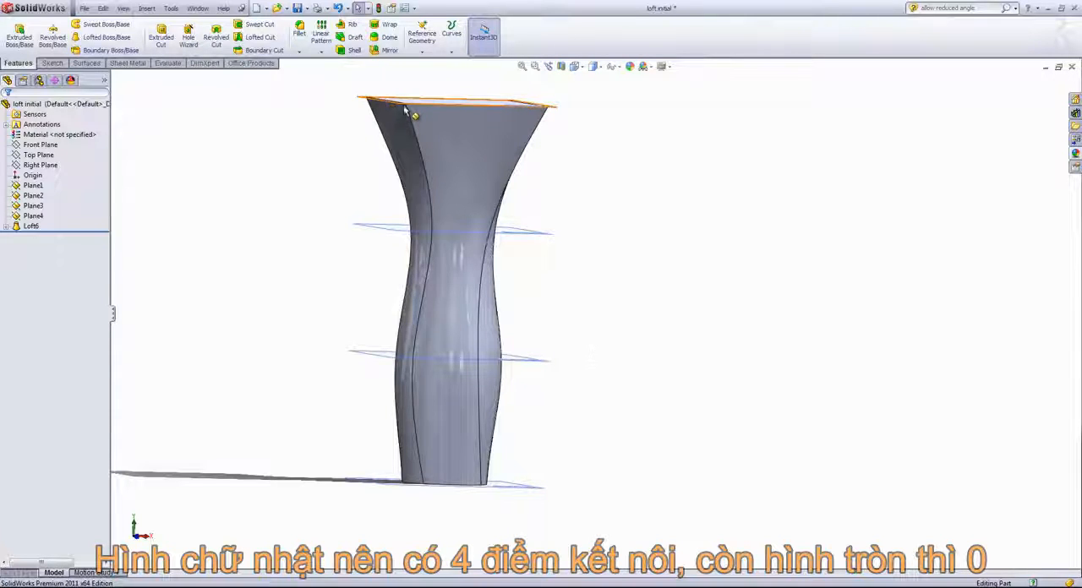
{"action": "middle_click_drag", "start_coordinate": [563, 113], "coordinate": [637, 200]}
{"action": "scroll", "coordinate": [457, 265], "scroll_direction": "down", "scroll_amount": 3}
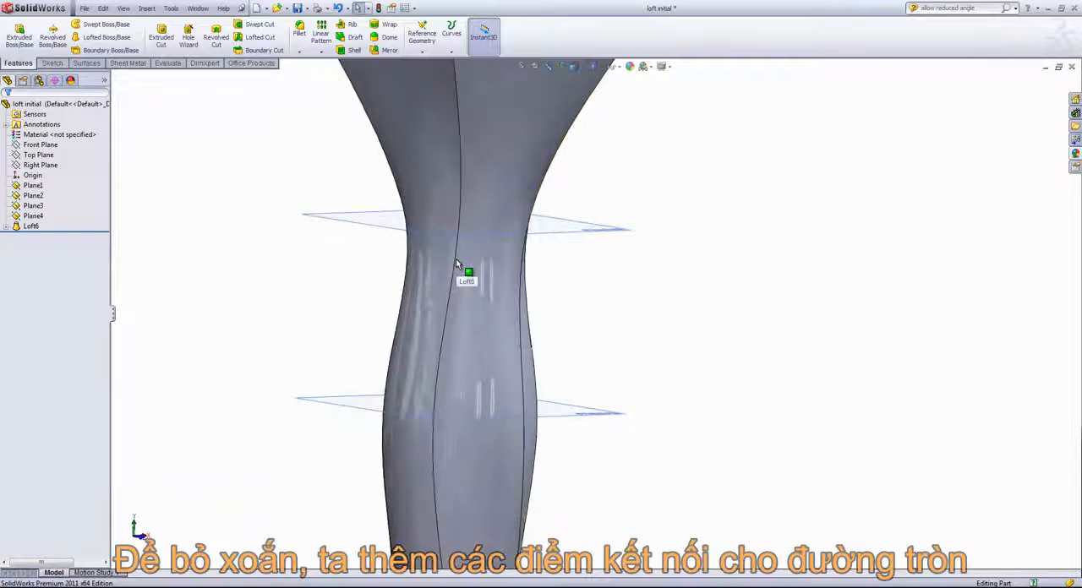
{"action": "scroll", "coordinate": [457, 264], "scroll_direction": "up", "scroll_amount": 4}
{"action": "middle_click_drag", "start_coordinate": [427, 236], "coordinate": [459, 282]}
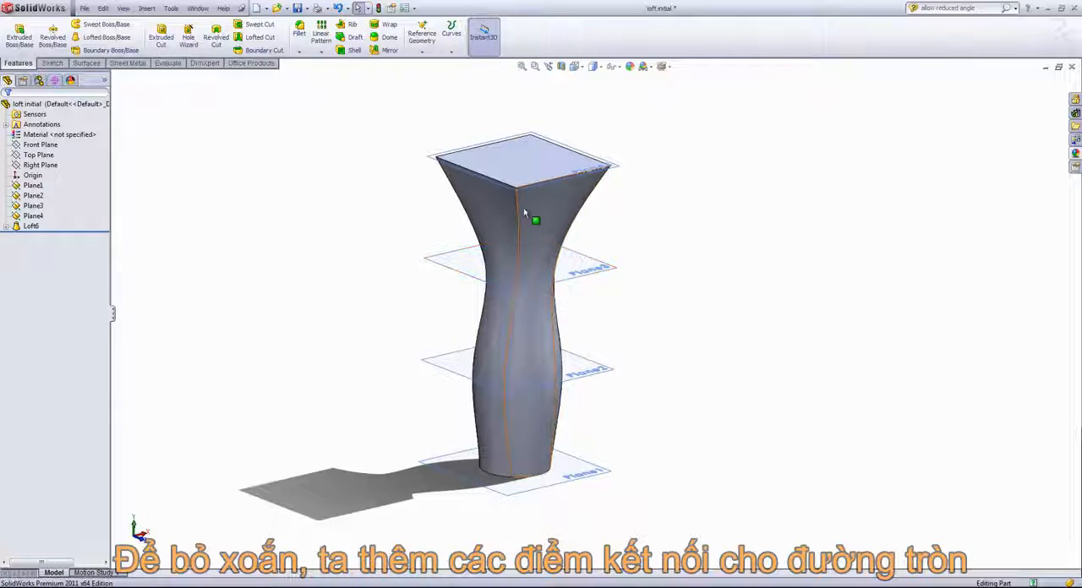
- Delete the loft feature while keeping its absorbed sketches
{"action": "right_click", "coordinate": [26, 229]}
{"action": "left_click", "coordinate": [60, 282]}
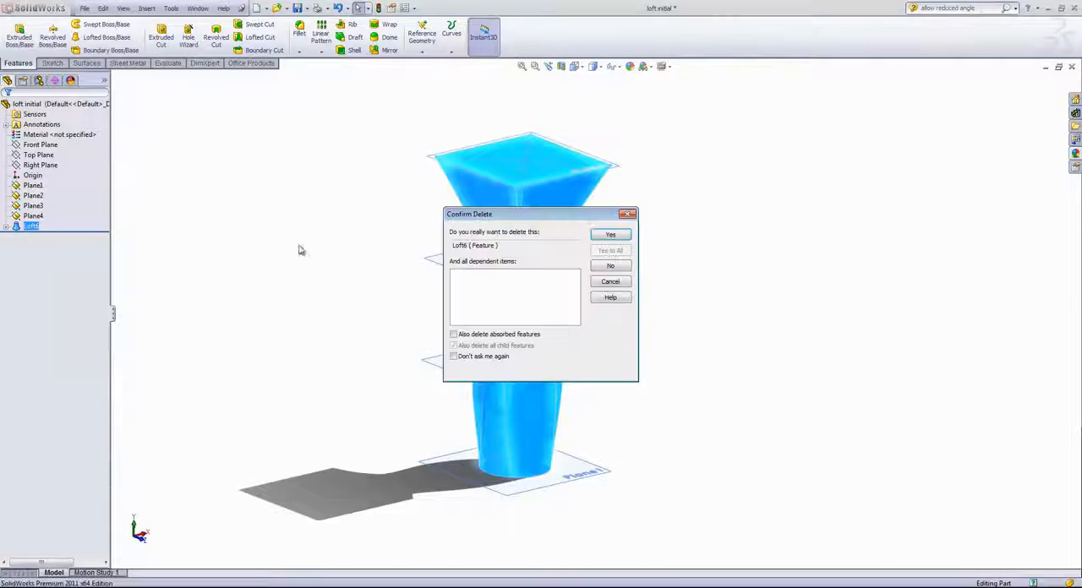
{"action": "left_click", "coordinate": [610, 235]}
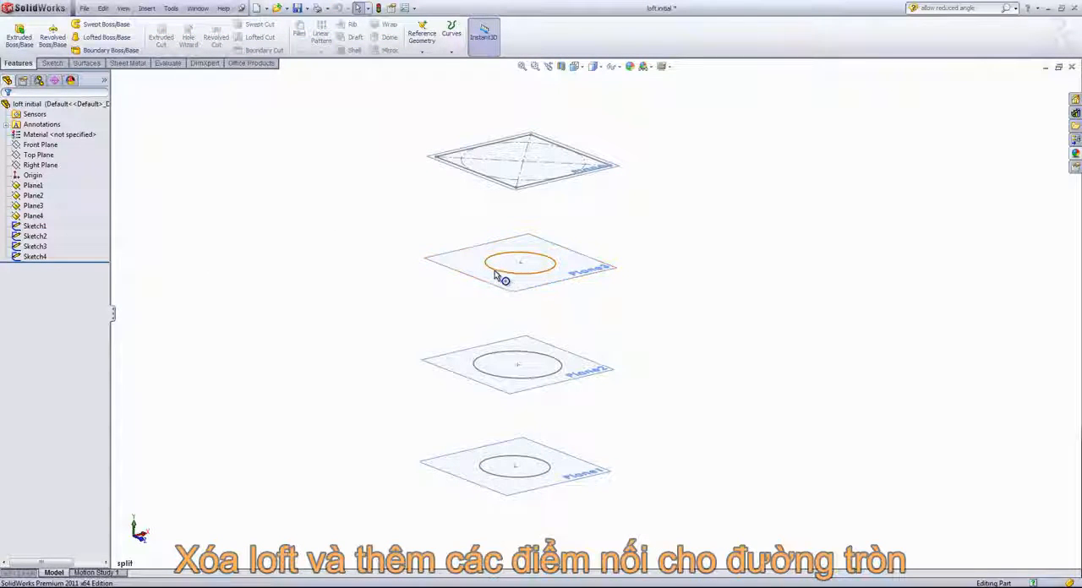
- Open Sketch3 for editing and customize the sketch shortcut bar to include the Split Entities command
{"action": "right_click", "coordinate": [550, 264]}
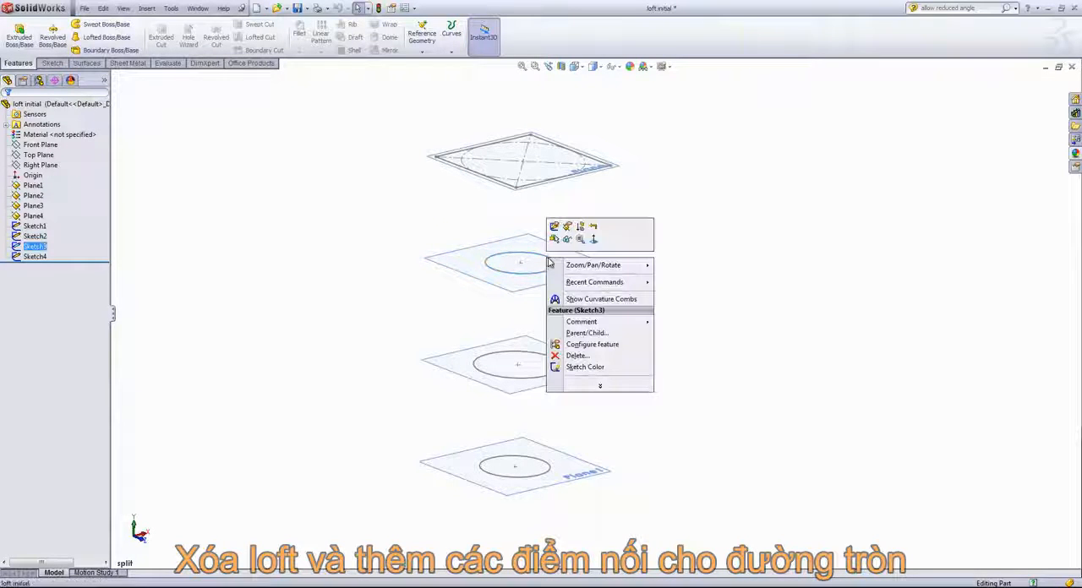
{"action": "left_click", "coordinate": [554, 227]}
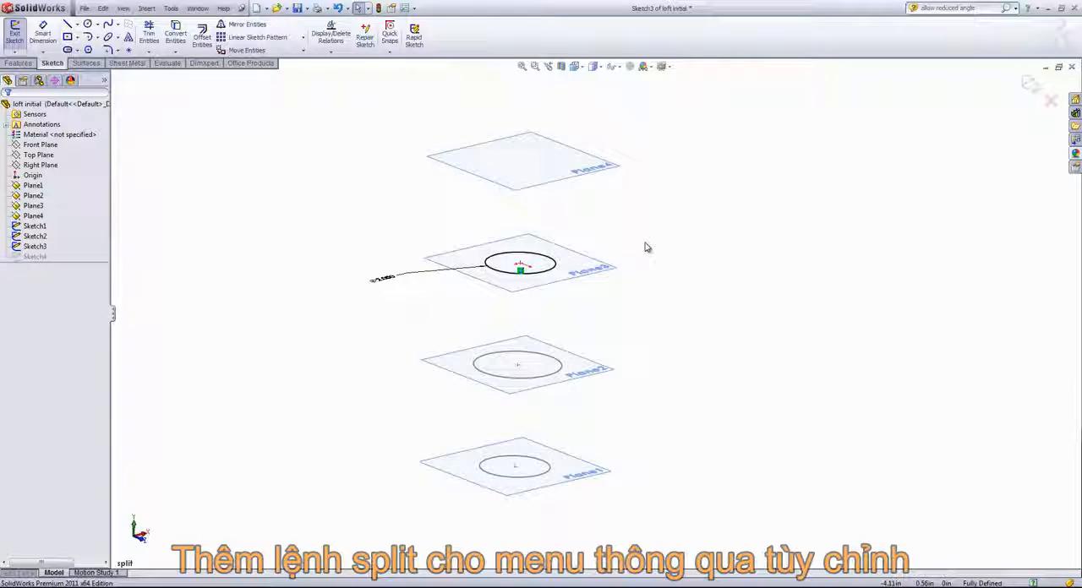
{"action": "key", "text": "s"}
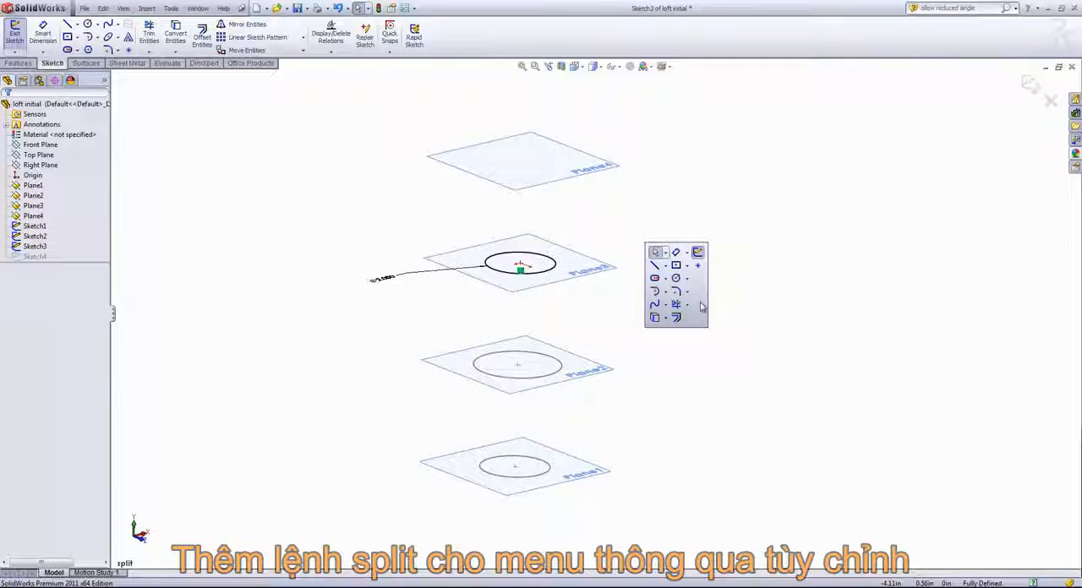
{"action": "right_click", "coordinate": [703, 280]}
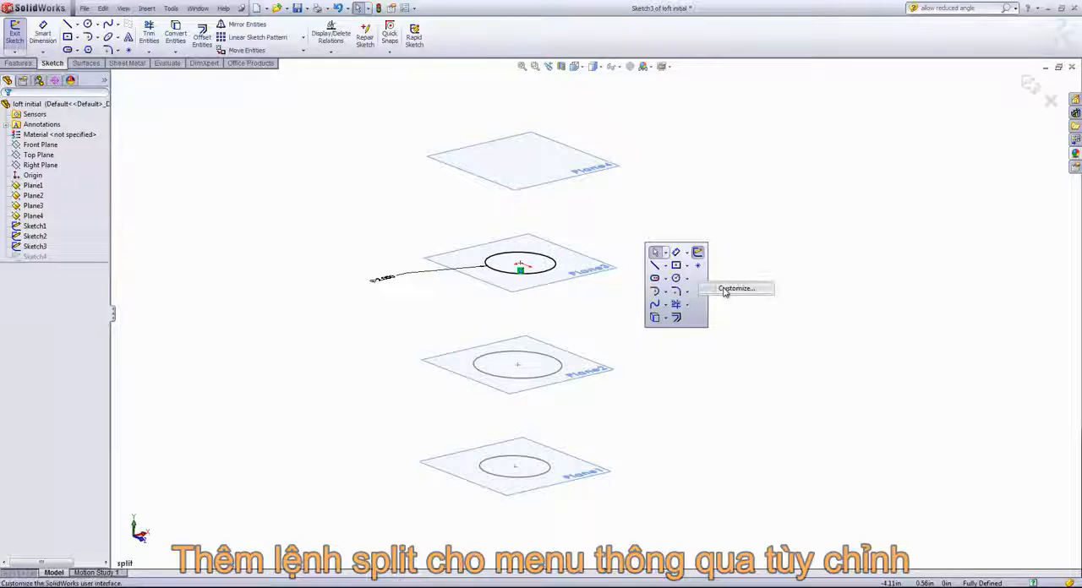
{"action": "left_click", "coordinate": [724, 290]}
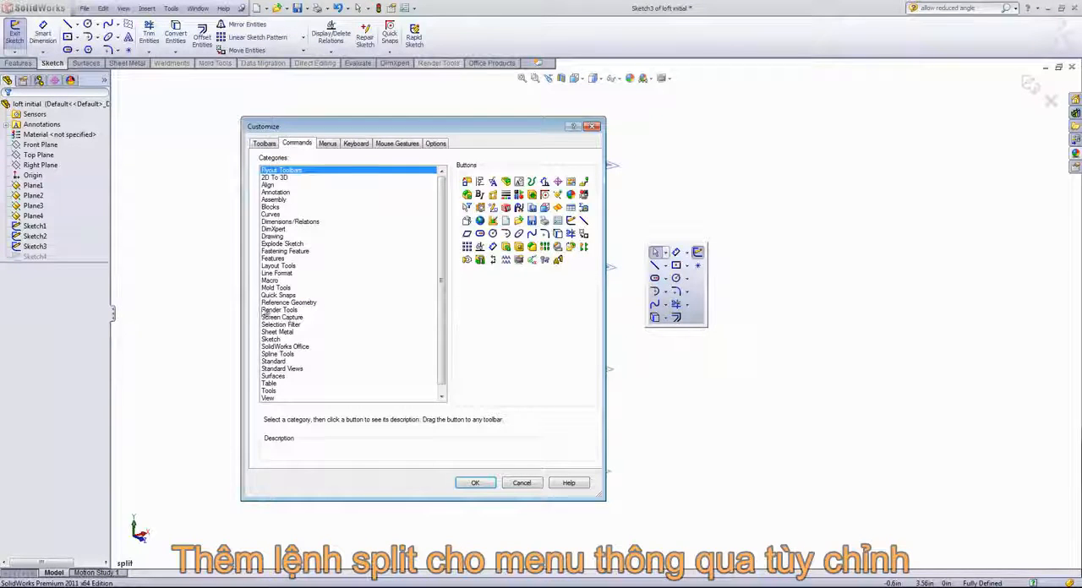
{"action": "left_click", "coordinate": [271, 339]}
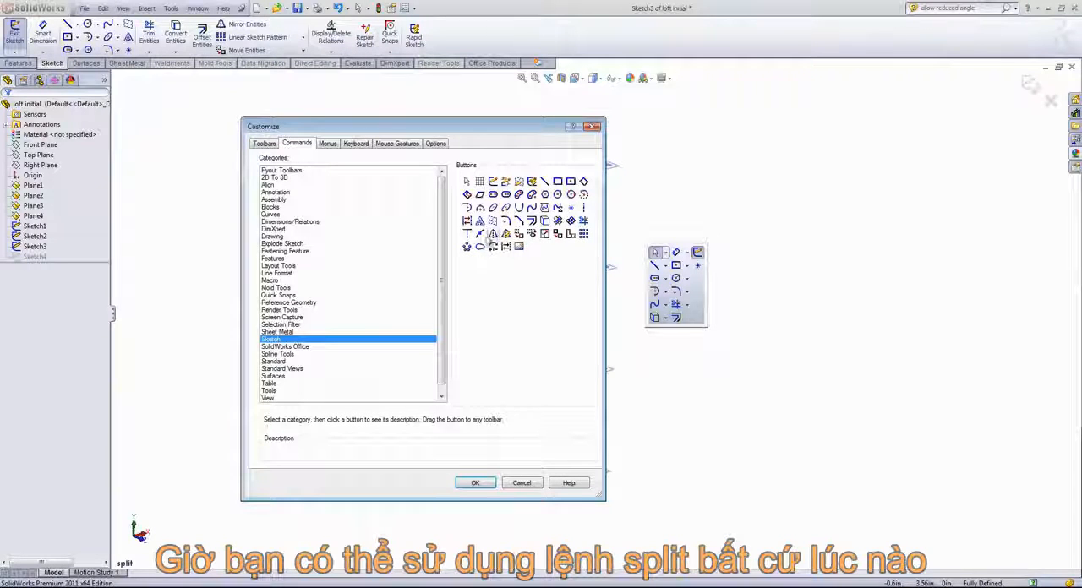
{"action": "left_click_drag", "start_coordinate": [480, 235], "coordinate": [694, 291]}
{"action": "left_click", "coordinate": [475, 483]}
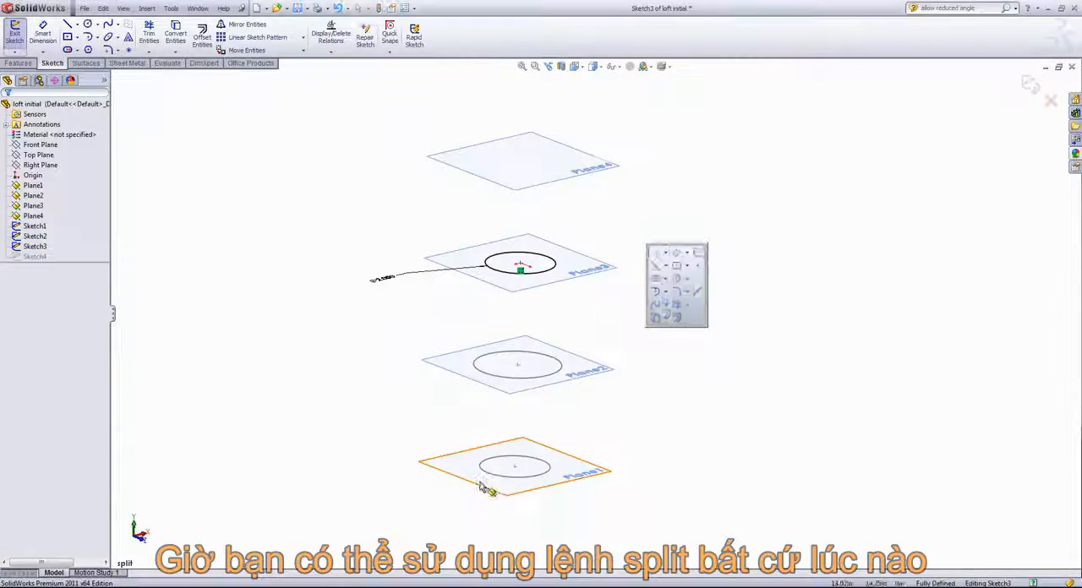
{"action": "left_click", "coordinate": [171, 9]}
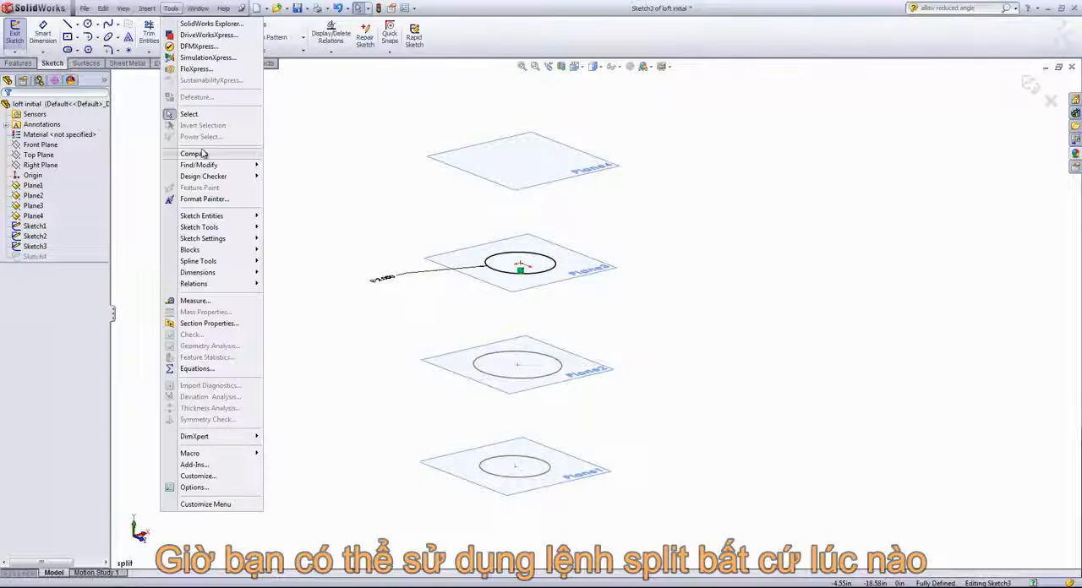
{"action": "mouse_move", "coordinate": [217, 228]}
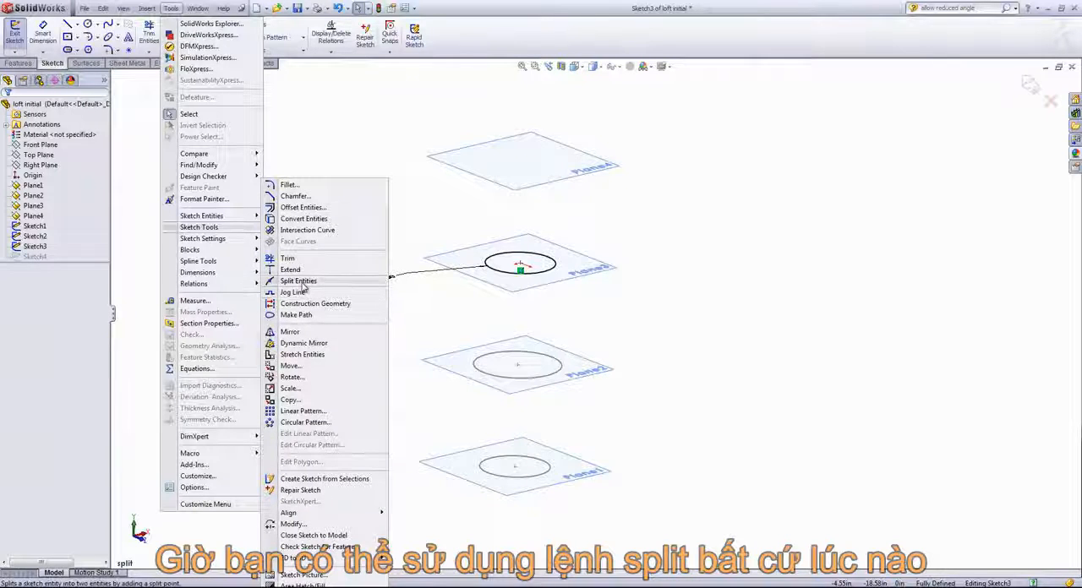
{"action": "left_click", "coordinate": [458, 218]}
- Split the Sketch3 circle on Plane3 into four arcs at roughly quarter-turn points with Split Entities
{"action": "key", "text": "s"}
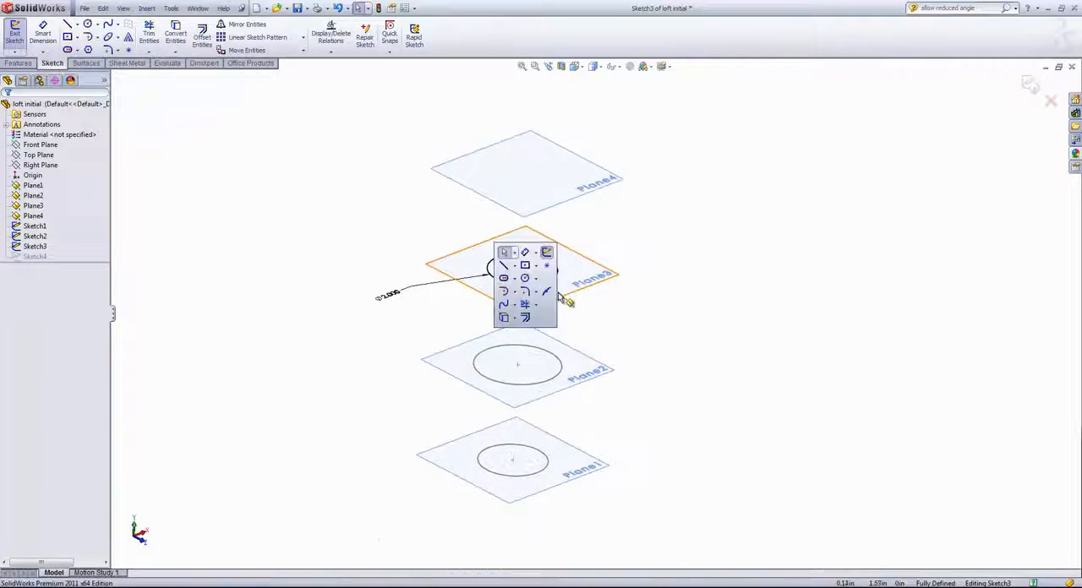
{"action": "left_click", "coordinate": [547, 293]}
{"action": "scroll", "coordinate": [529, 264], "scroll_direction": "down", "scroll_amount": 3}
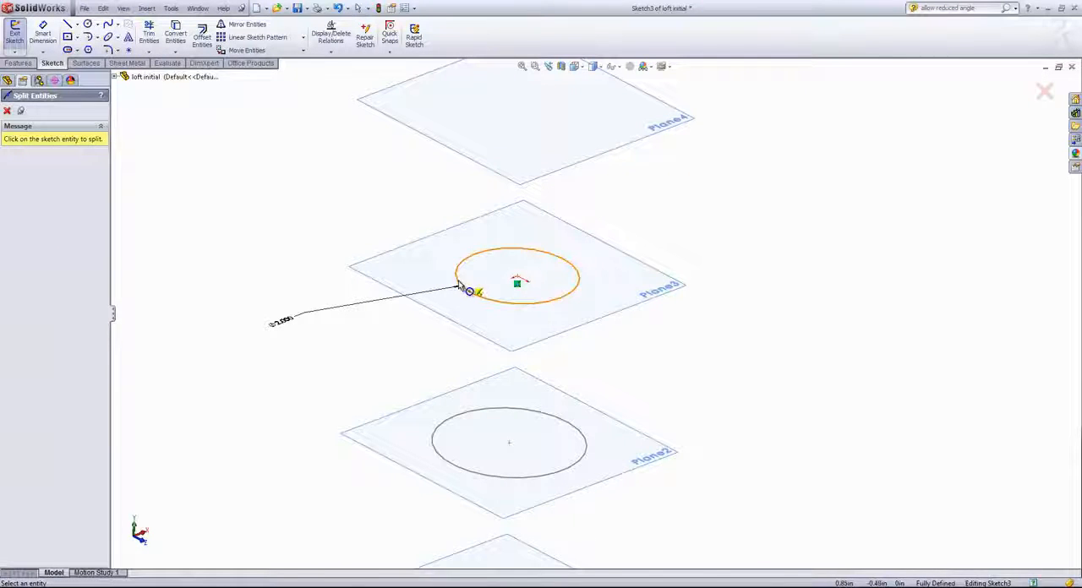
{"action": "left_click", "coordinate": [458, 283]}
{"action": "left_click", "coordinate": [530, 249]}
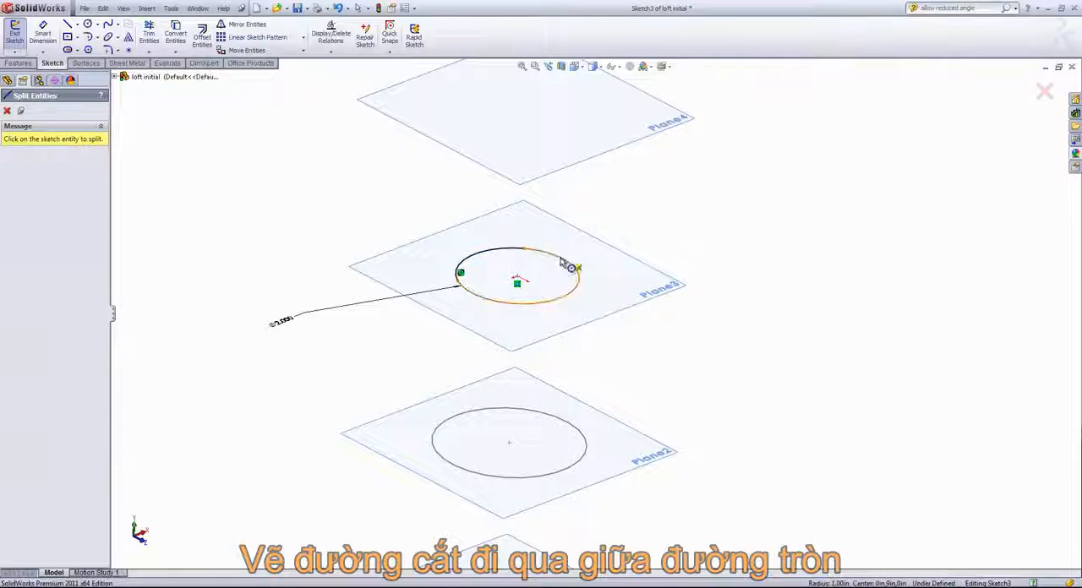
{"action": "left_click", "coordinate": [587, 275]}
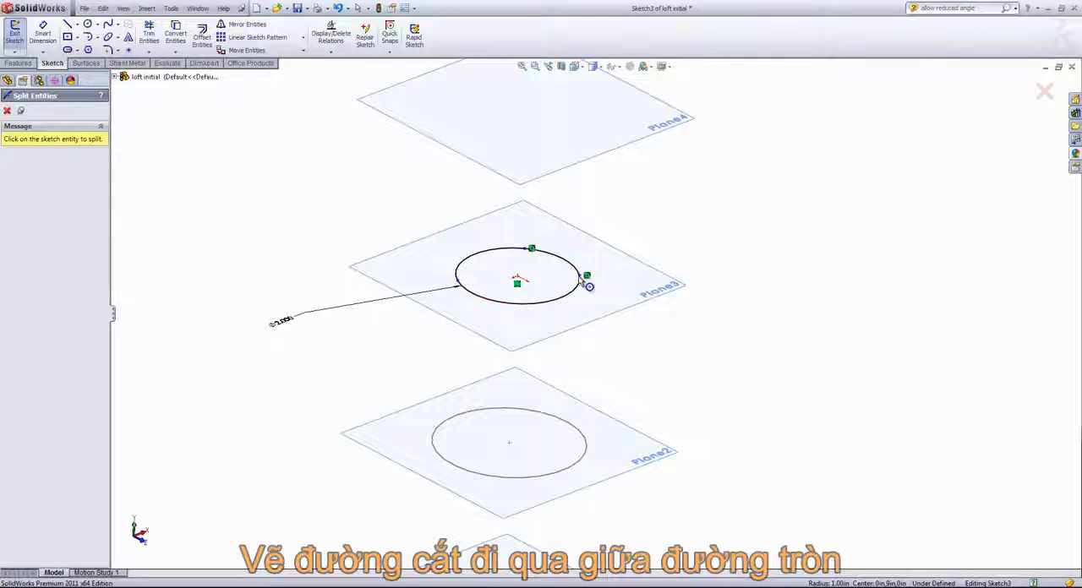
{"action": "left_click", "coordinate": [514, 312]}
- Draw a centerline about 2 in long through the Sketch3 circle's center, ending on two opposite arcs
{"action": "key", "text": "s"}
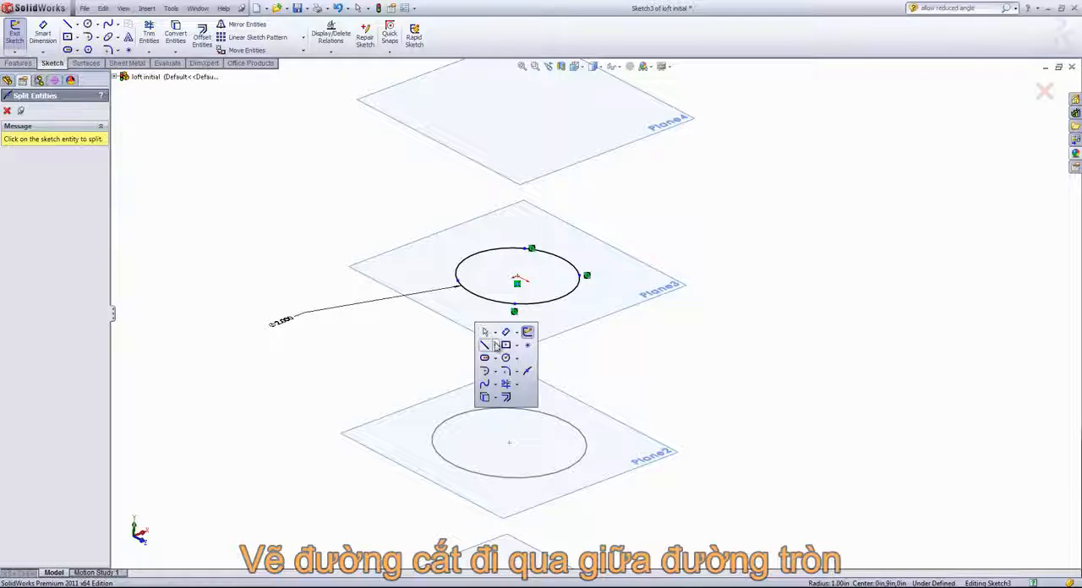
{"action": "left_click", "coordinate": [495, 345]}
{"action": "left_click", "coordinate": [511, 362]}
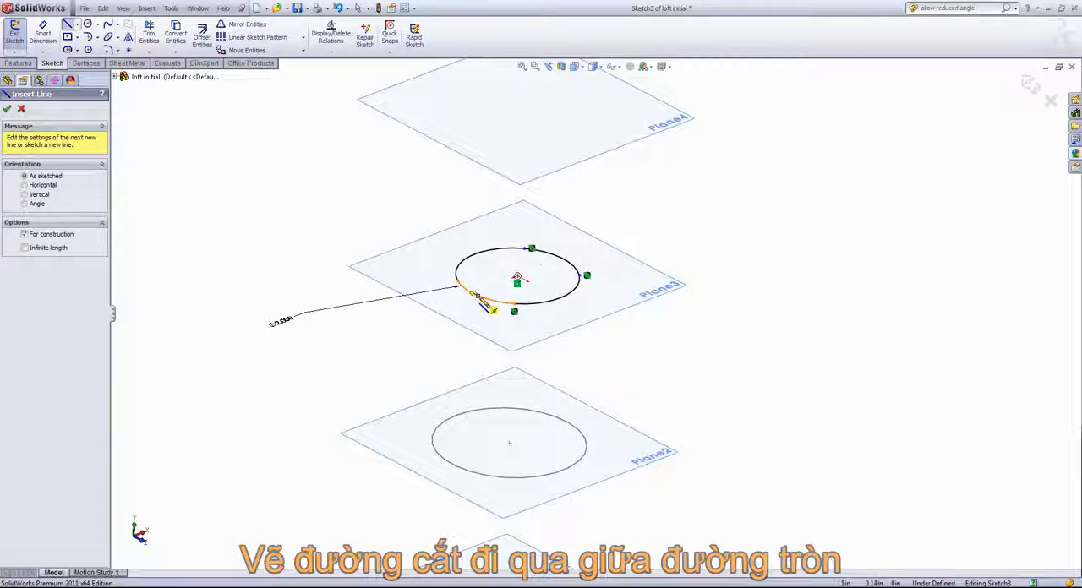
{"action": "left_click", "coordinate": [478, 297]}
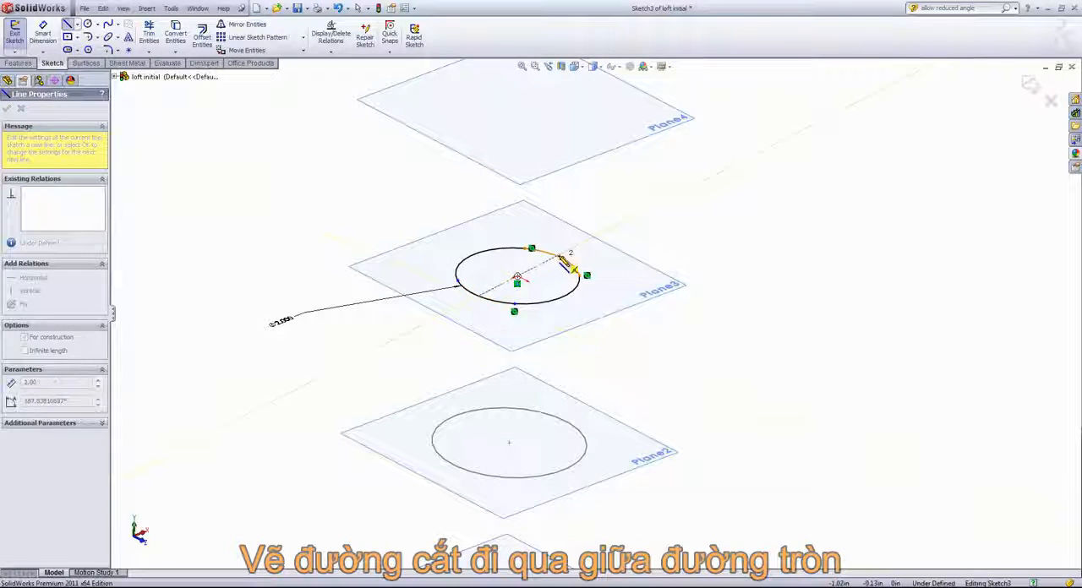
{"action": "left_click", "coordinate": [556, 249]}
{"action": "right_click", "coordinate": [622, 267]}
{"action": "left_click", "coordinate": [625, 269]}
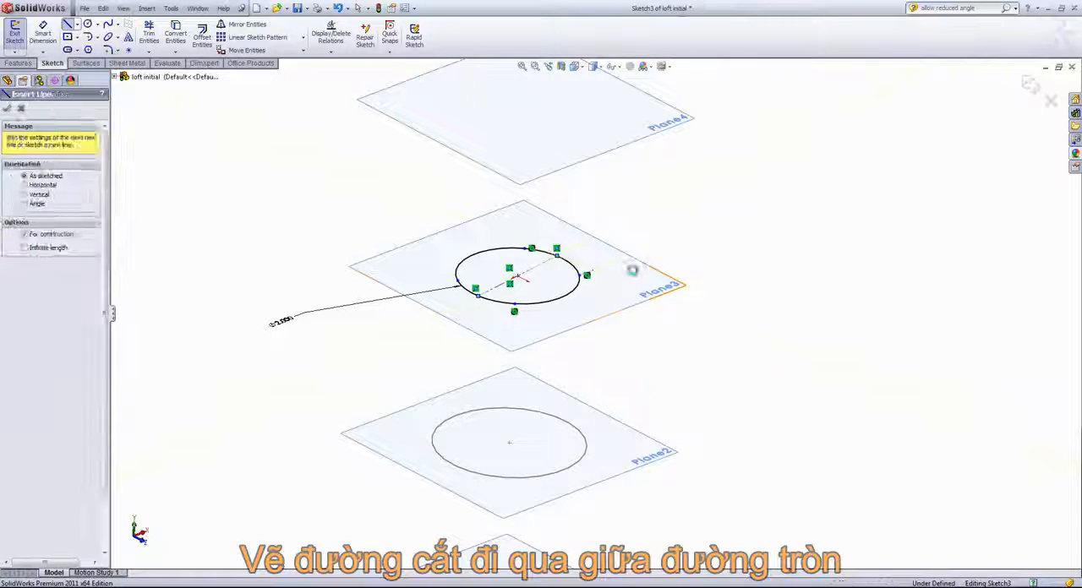
- Add a Midpoint relation between the centerline's far endpoint and the arc it ends on
{"action": "left_click", "coordinate": [557, 255]}
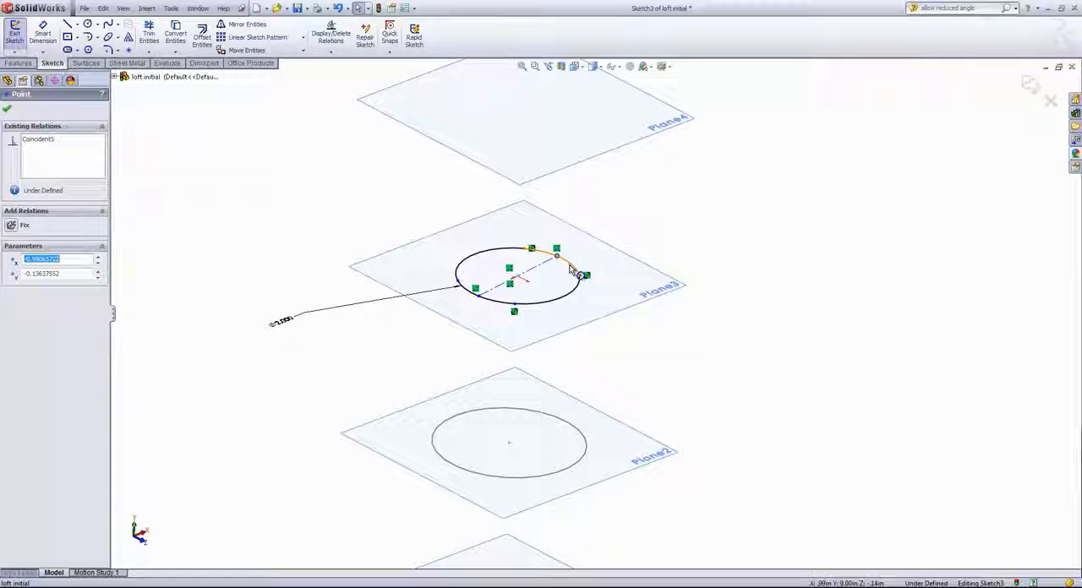
{"action": "left_click", "coordinate": [571, 268], "text": "ctrl"}
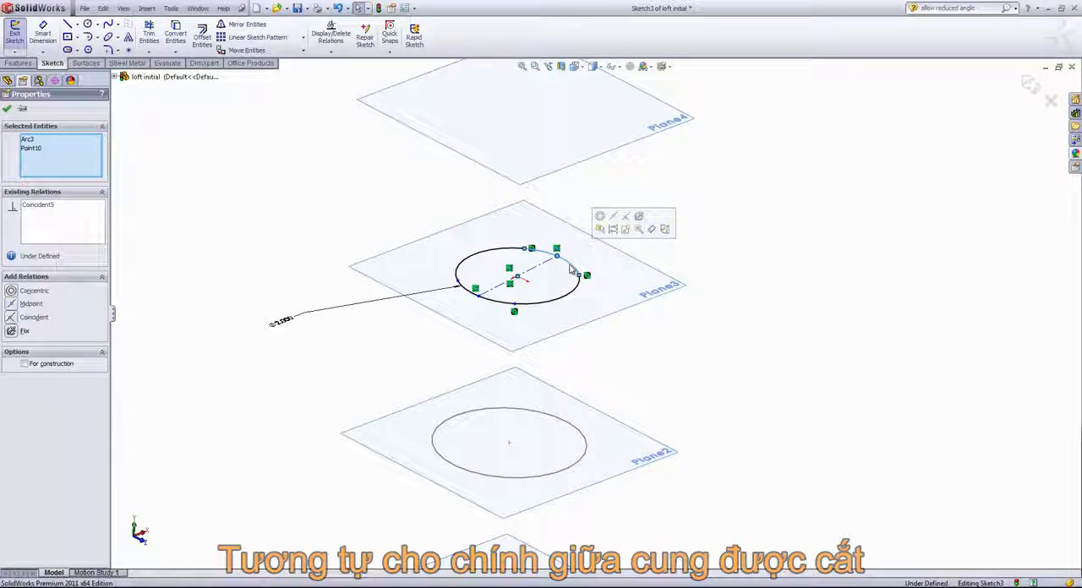
{"action": "left_click", "coordinate": [613, 217]}
{"action": "left_click", "coordinate": [652, 222]}
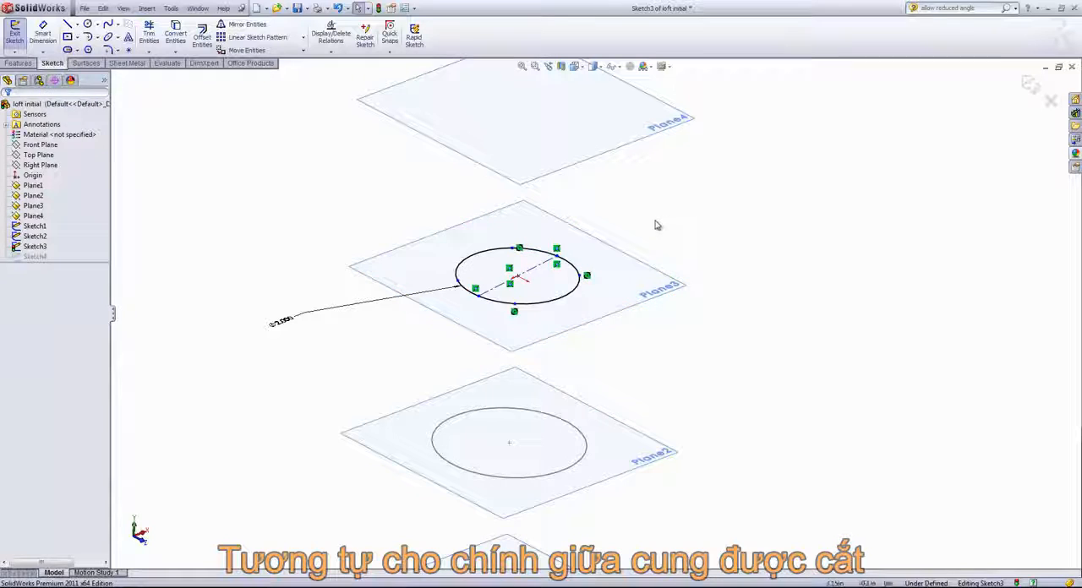
- Add a Midpoint relation between the Sketch3 centerline's near endpoint and the arc it ends on
{"action": "left_click", "coordinate": [478, 292]}
{"action": "left_click", "coordinate": [481, 298], "text": "ctrl"}
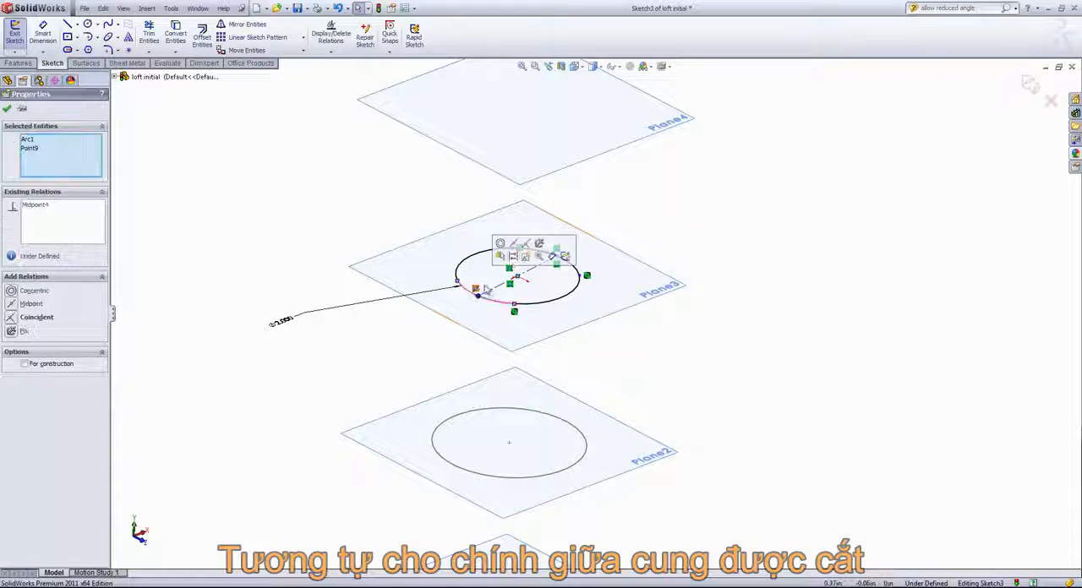
{"action": "left_click", "coordinate": [513, 251]}
{"action": "left_click", "coordinate": [683, 209]}
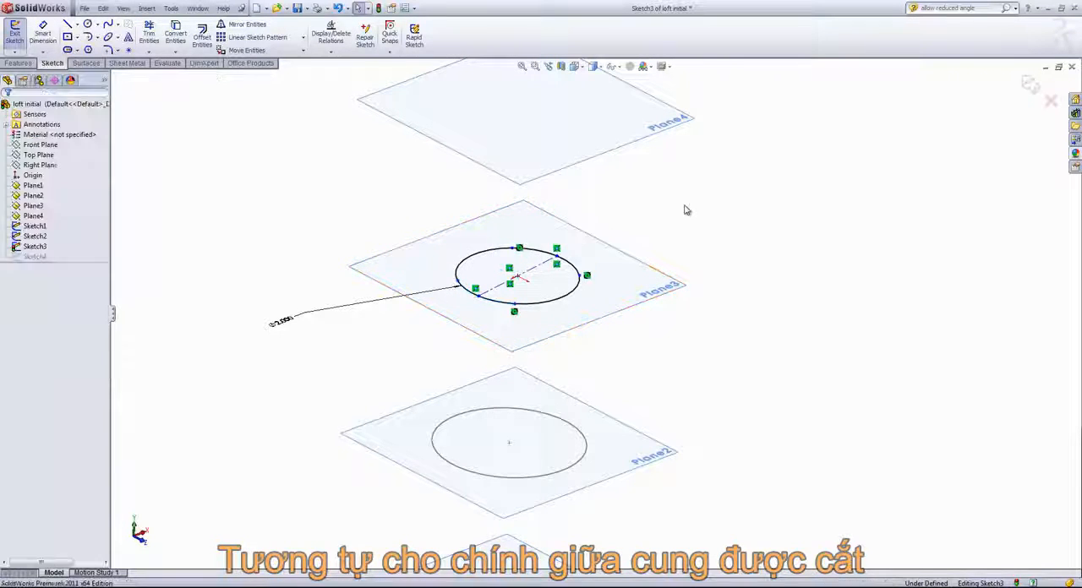
- Add a Horizontal relation between the Sketch3 circle's center and the centerline's near endpoint
{"action": "left_click", "coordinate": [521, 282]}
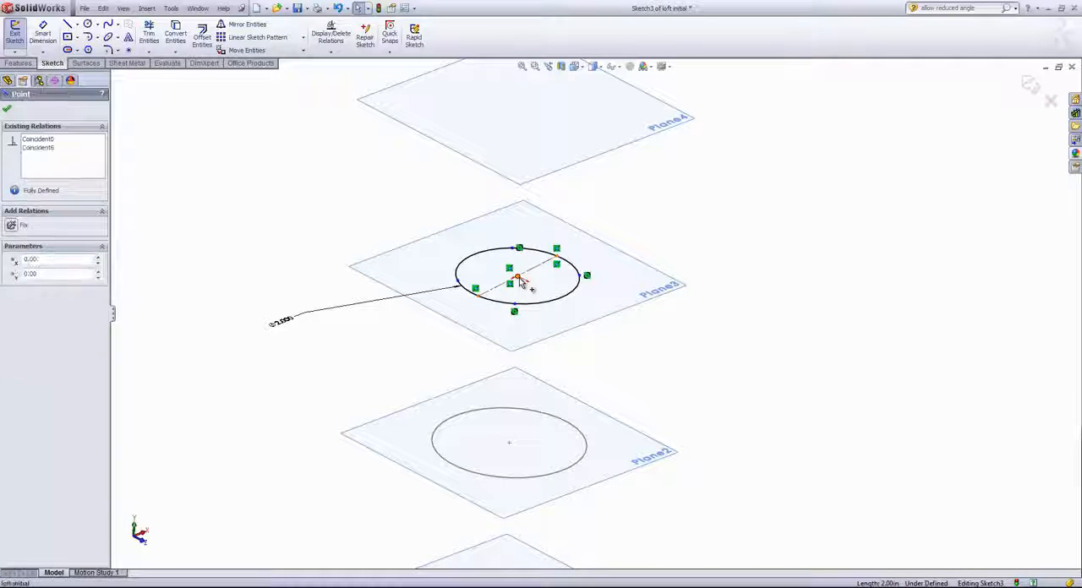
{"action": "left_click", "coordinate": [518, 277], "text": "ctrl"}
{"action": "left_click", "coordinate": [656, 233]}
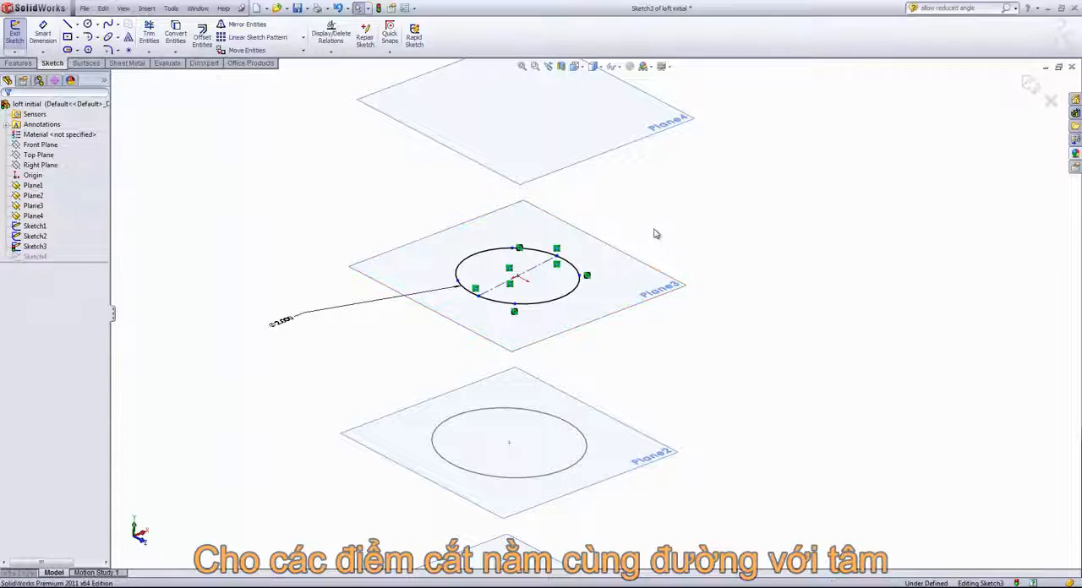
{"action": "left_click", "coordinate": [477, 296]}
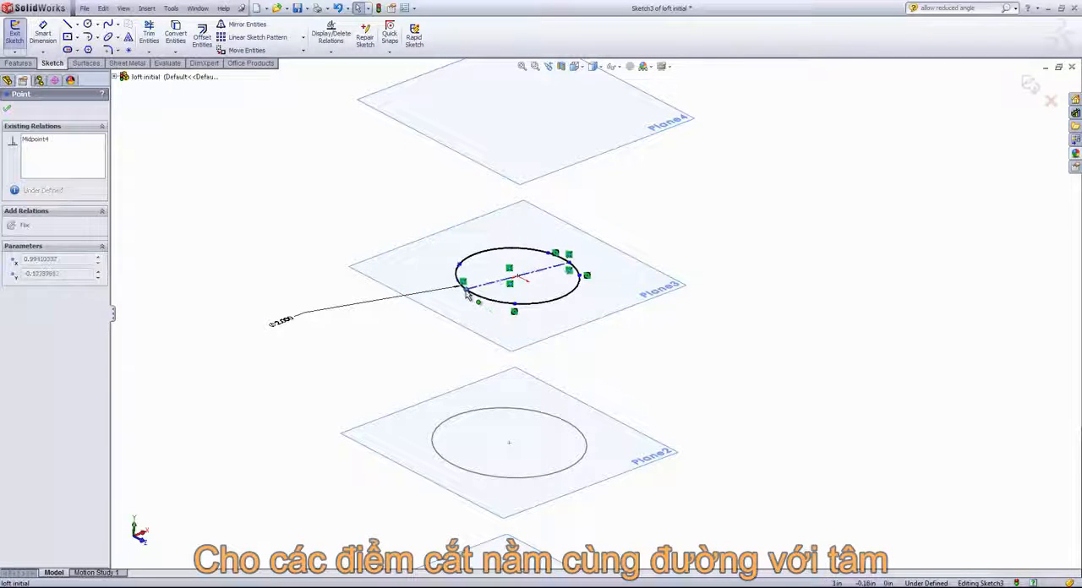
{"action": "left_click_drag", "start_coordinate": [474, 307], "coordinate": [477, 302]}
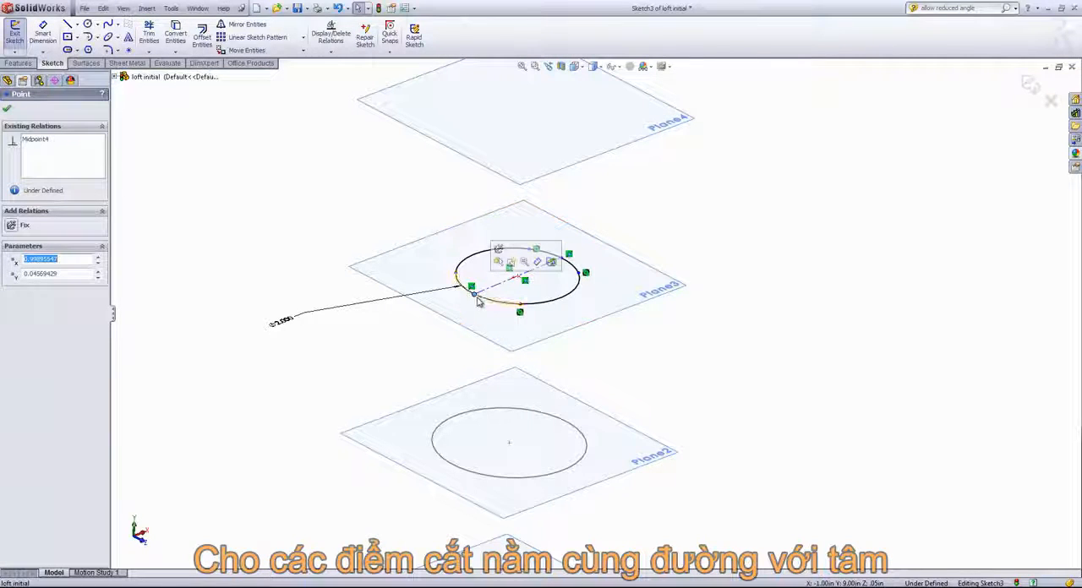
{"action": "left_click", "coordinate": [517, 279], "text": "ctrl"}
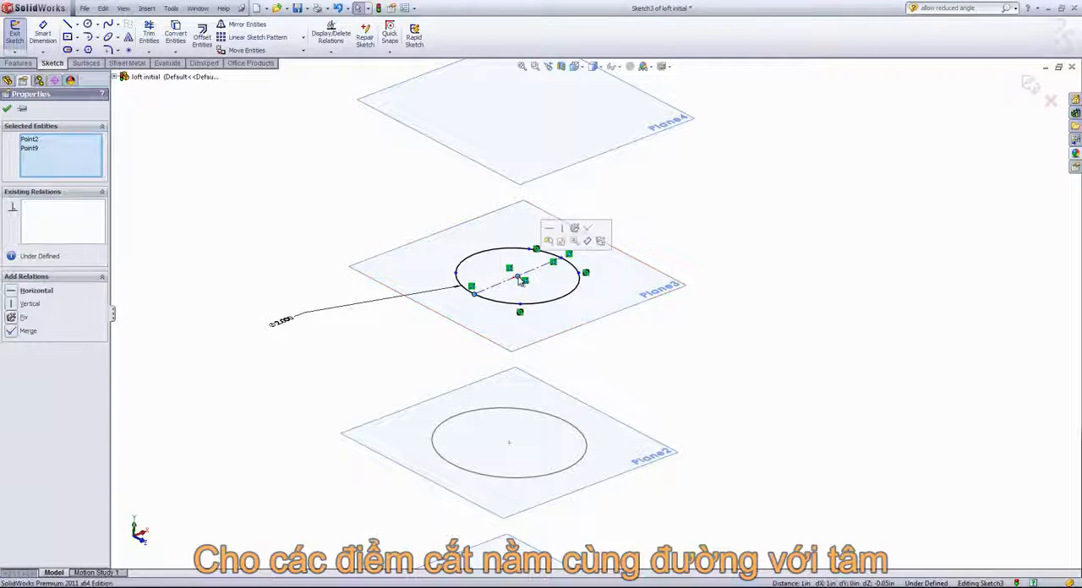
{"action": "left_click", "coordinate": [650, 228]}
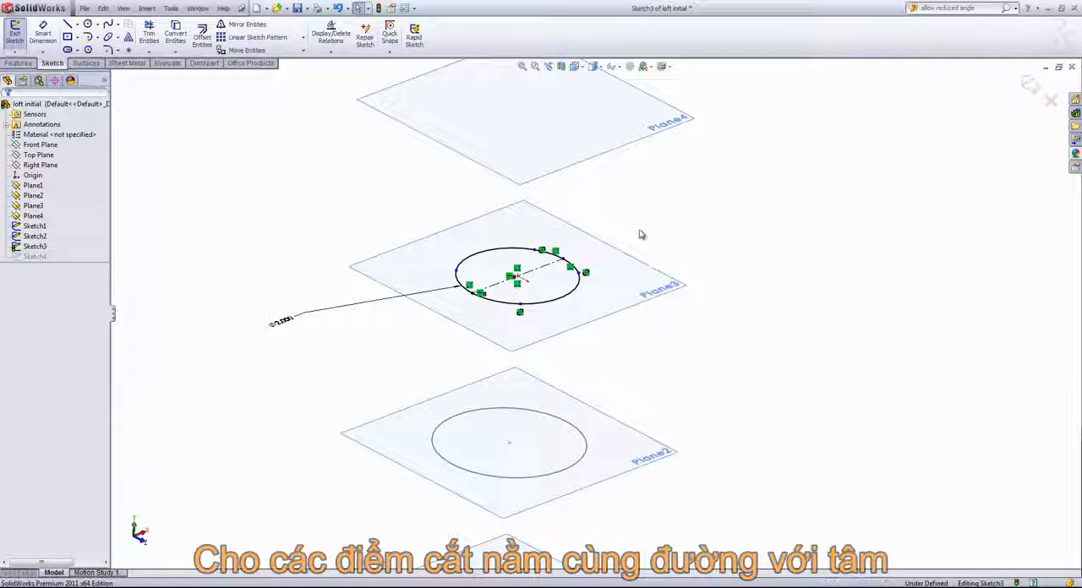
- Add a 45° angular dimension about the Sketch3 circle's center between the centerline's near endpoint and the adjacent split point
{"action": "key", "text": "s"}
{"action": "left_click", "coordinate": [670, 239]}
{"action": "scroll", "coordinate": [475, 253], "scroll_direction": "down", "scroll_amount": 5}
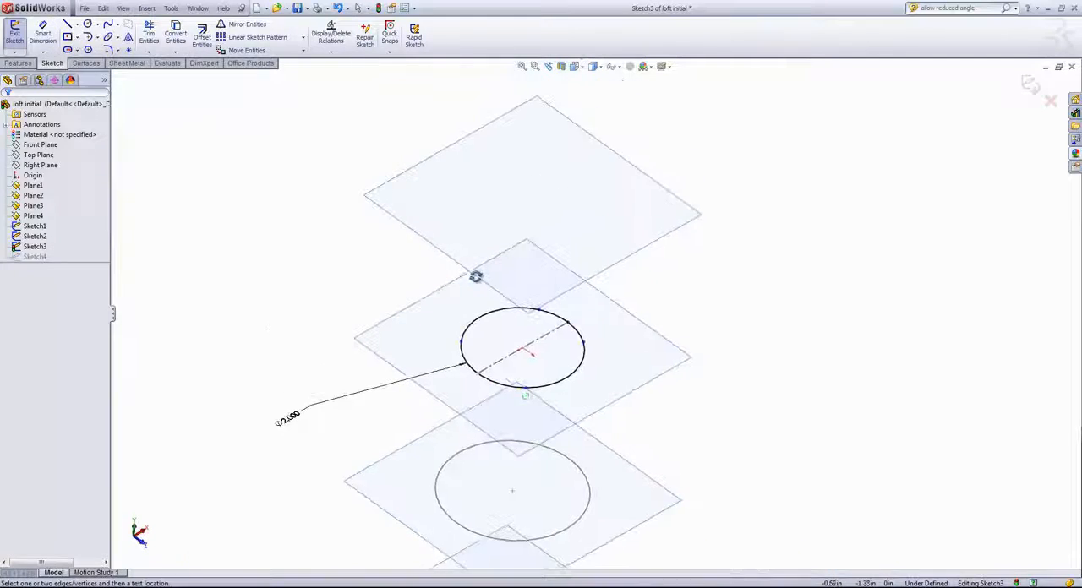
{"action": "left_click", "coordinate": [456, 328]}
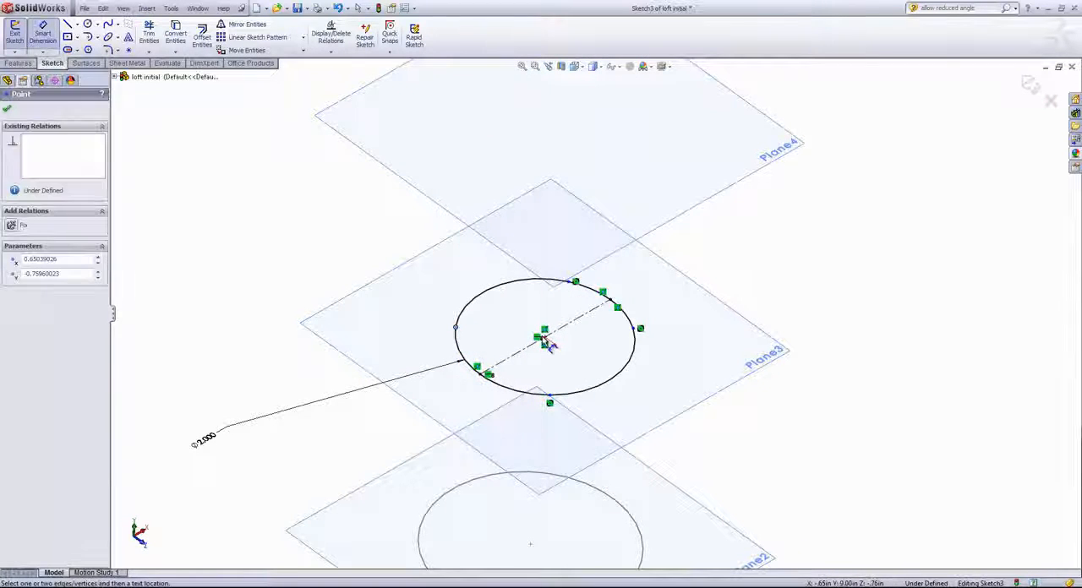
{"action": "left_click", "coordinate": [546, 338]}
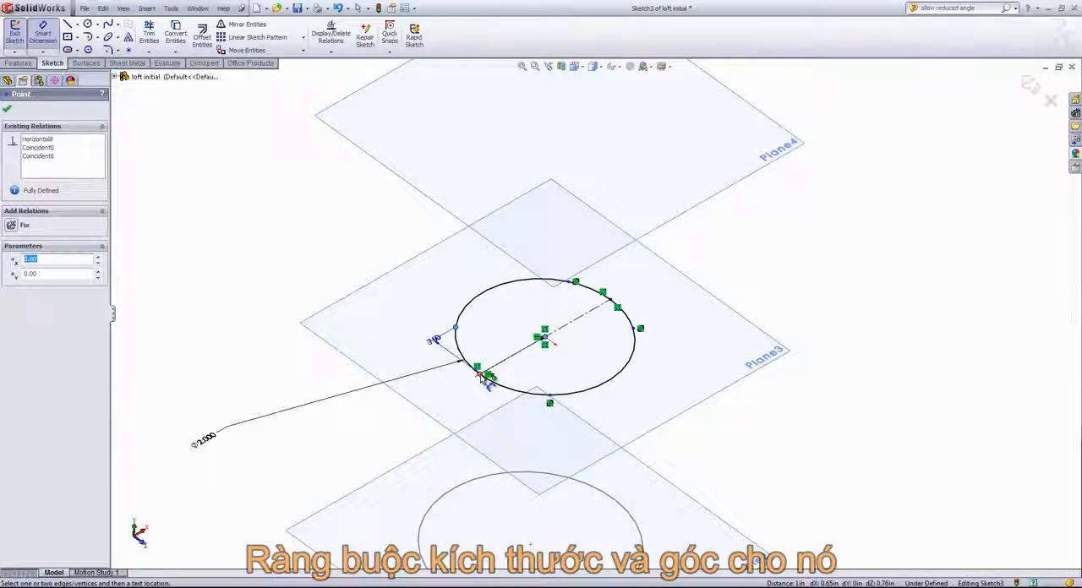
{"action": "left_click", "coordinate": [488, 376]}
{"action": "left_click", "coordinate": [484, 345]}
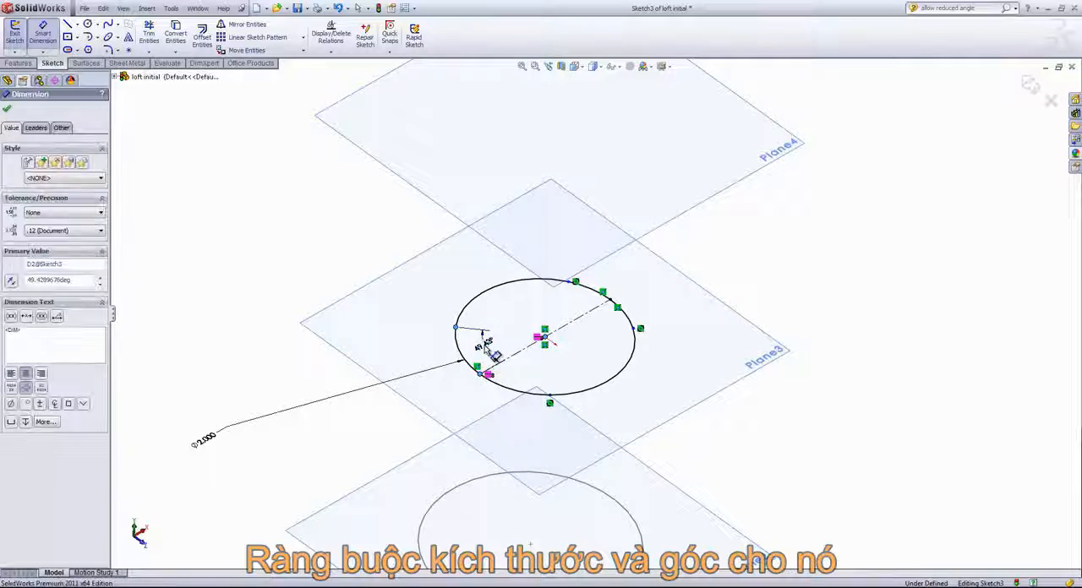
{"action": "type", "text": "45"}
{"action": "key", "text": "Return"}
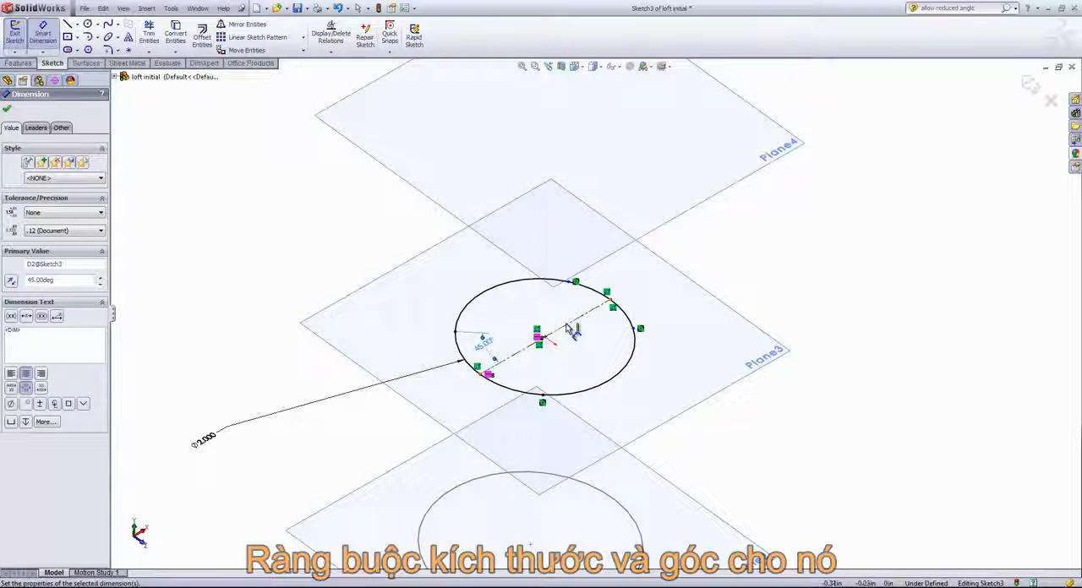
- Add a 45° angle about the center between the centerline's far endpoint and its adjacent split point, and exit Sketch3
{"action": "left_click", "coordinate": [599, 312]}
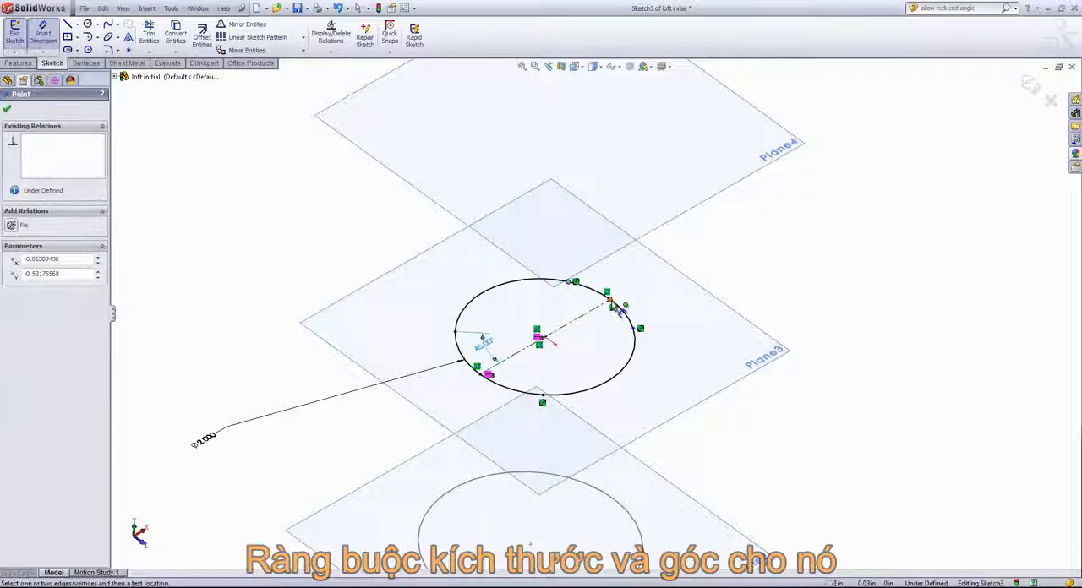
{"action": "left_click", "coordinate": [545, 338]}
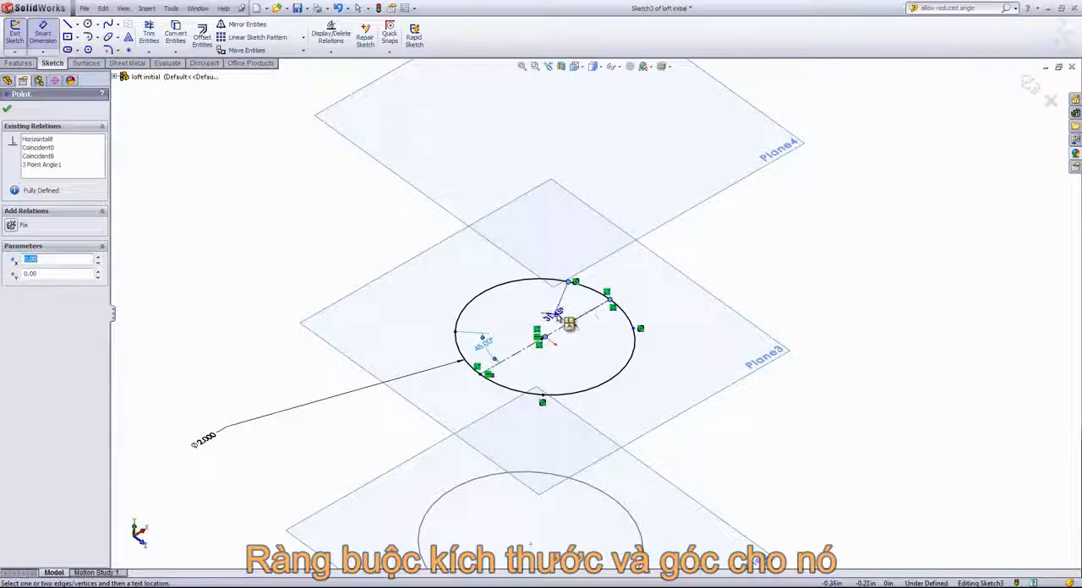
{"action": "left_click", "coordinate": [572, 299]}
{"action": "type", "text": "45"}
{"action": "key", "text": "Return"}
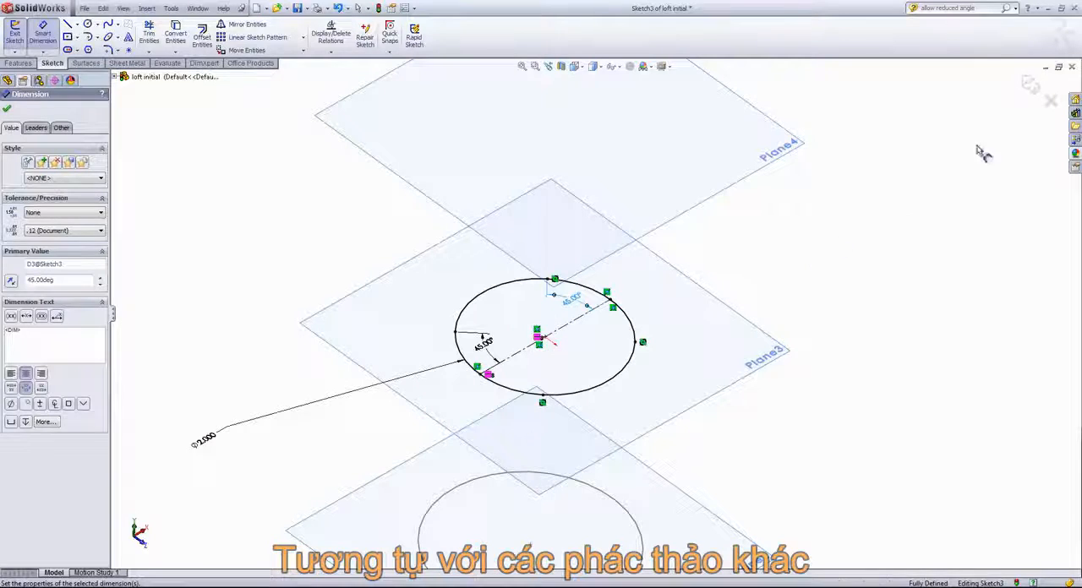
{"action": "left_click", "coordinate": [1032, 88]}
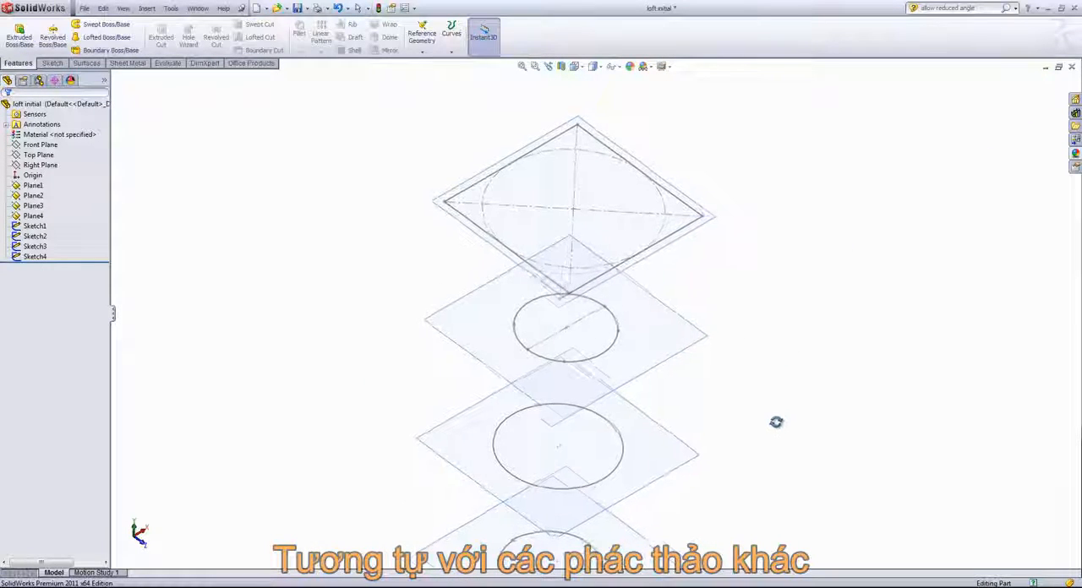
- Open Sketch2 on Plane2 for editing and draw a horizontal 2.5 in centerline through the circle's center, ending on opposite quadrant points
{"action": "right_click", "coordinate": [599, 490]}
{"action": "left_click", "coordinate": [606, 444]}
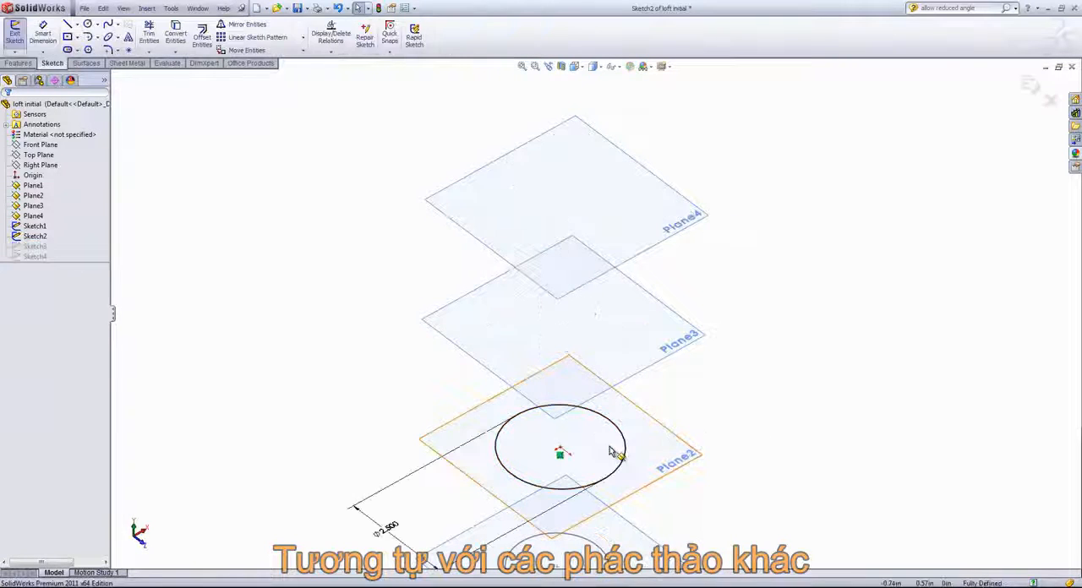
{"action": "key", "text": "s"}
{"action": "left_click", "coordinate": [696, 471]}
{"action": "left_click", "coordinate": [715, 497]}
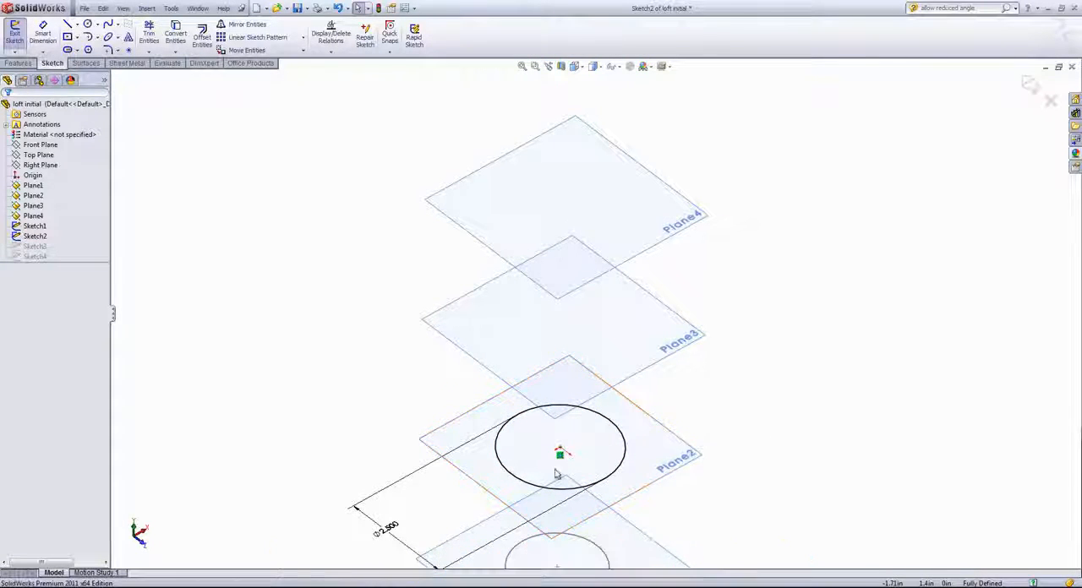
{"action": "left_click", "coordinate": [512, 475]}
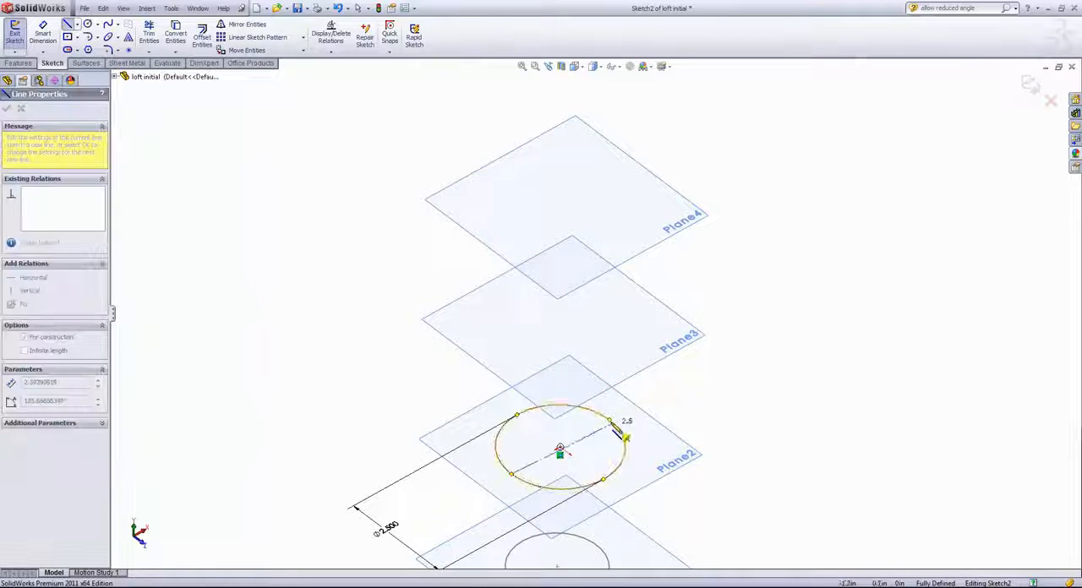
{"action": "left_click", "coordinate": [612, 422]}
{"action": "right_click", "coordinate": [715, 384]}
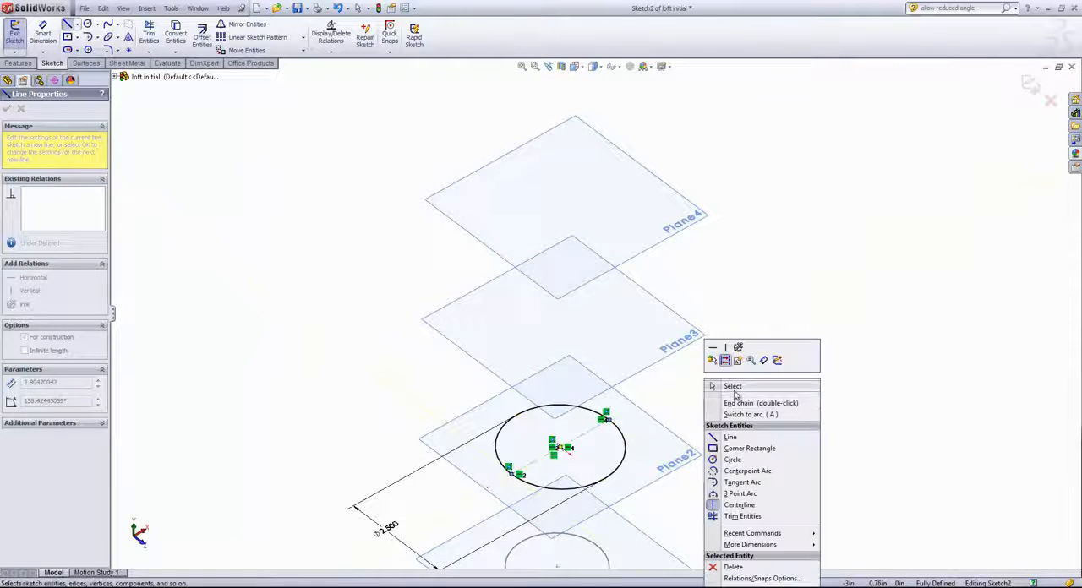
{"action": "left_click", "coordinate": [732, 388]}
- Split the Sketch2 circle into four arcs with Split Entities, placing the split points at roughly quarter turns between the centerline endpoints
{"action": "key", "text": "s"}
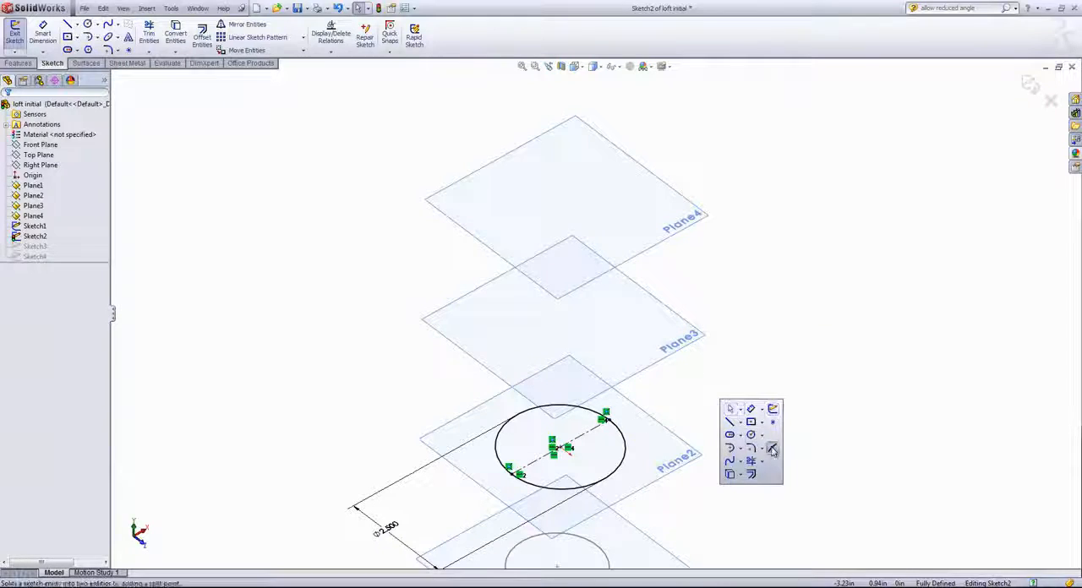
{"action": "left_click", "coordinate": [767, 448]}
{"action": "left_click", "coordinate": [581, 407]}
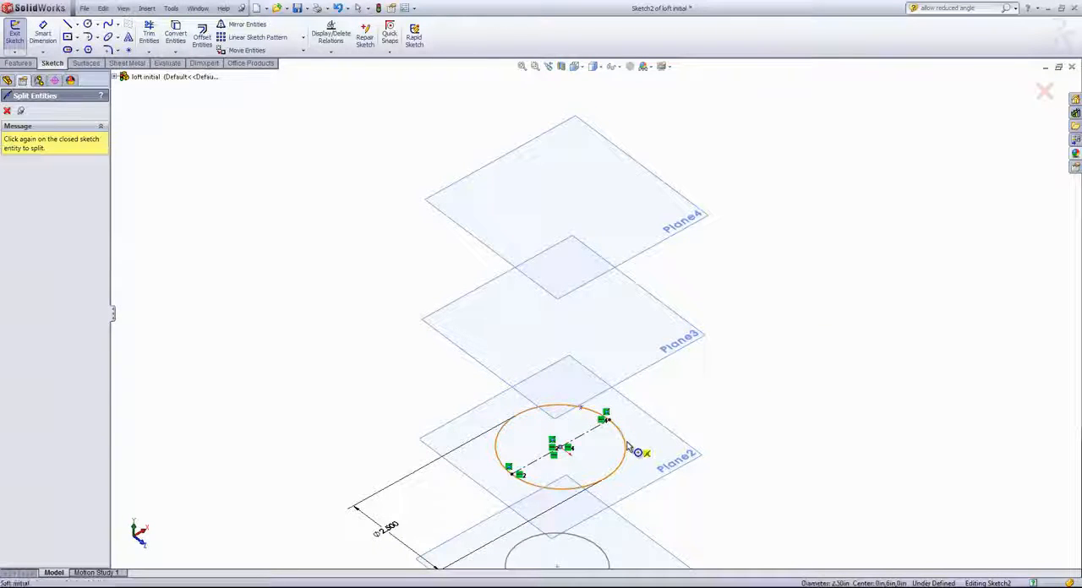
{"action": "left_click", "coordinate": [568, 490]}
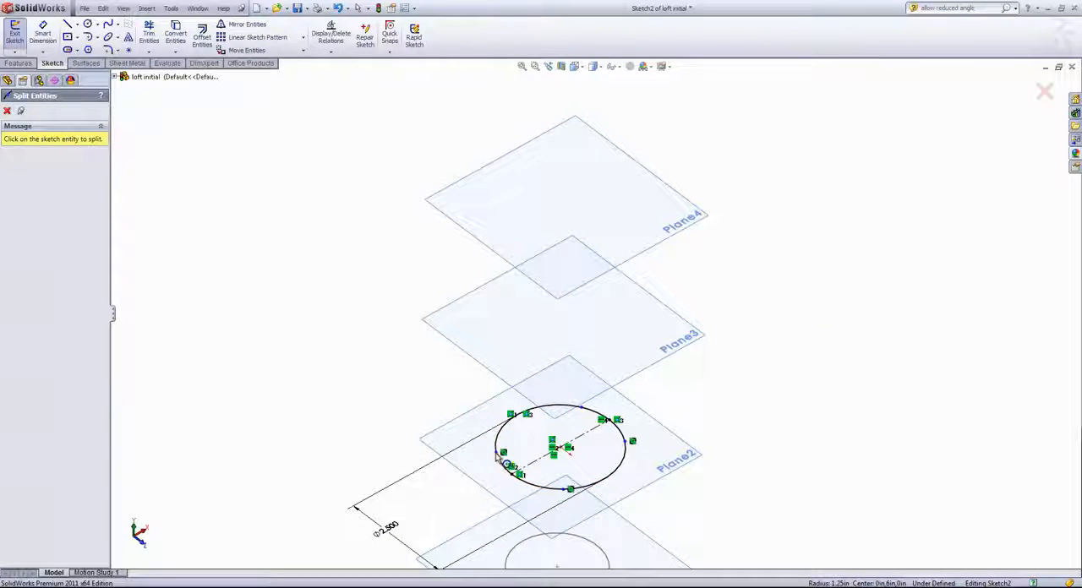
- Undo the extra split on the Sketch2 circle and end Split Entities
{"action": "right_click", "coordinate": [705, 392]}
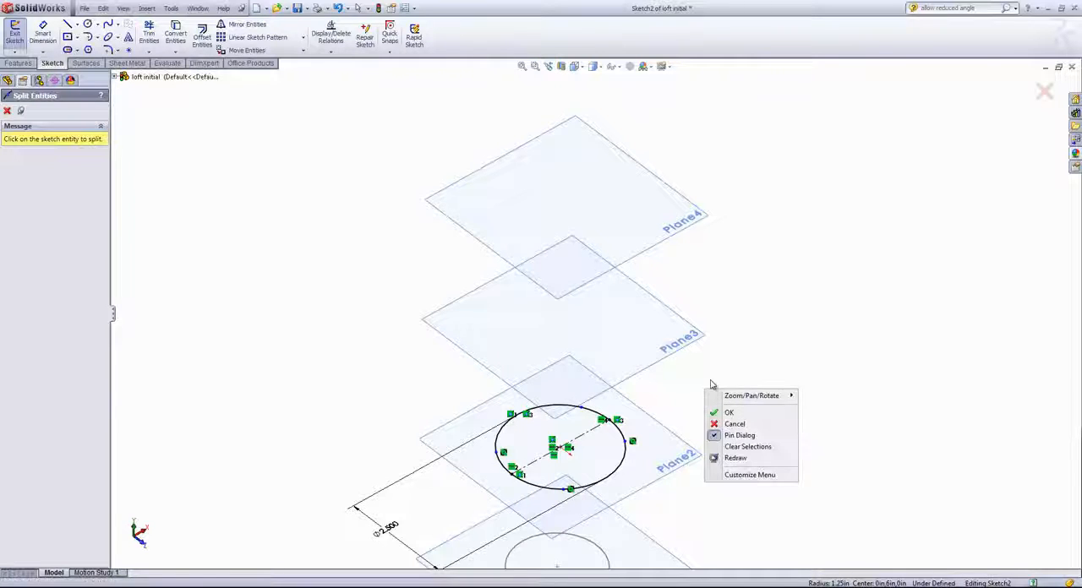
{"action": "key", "text": "Escape"}
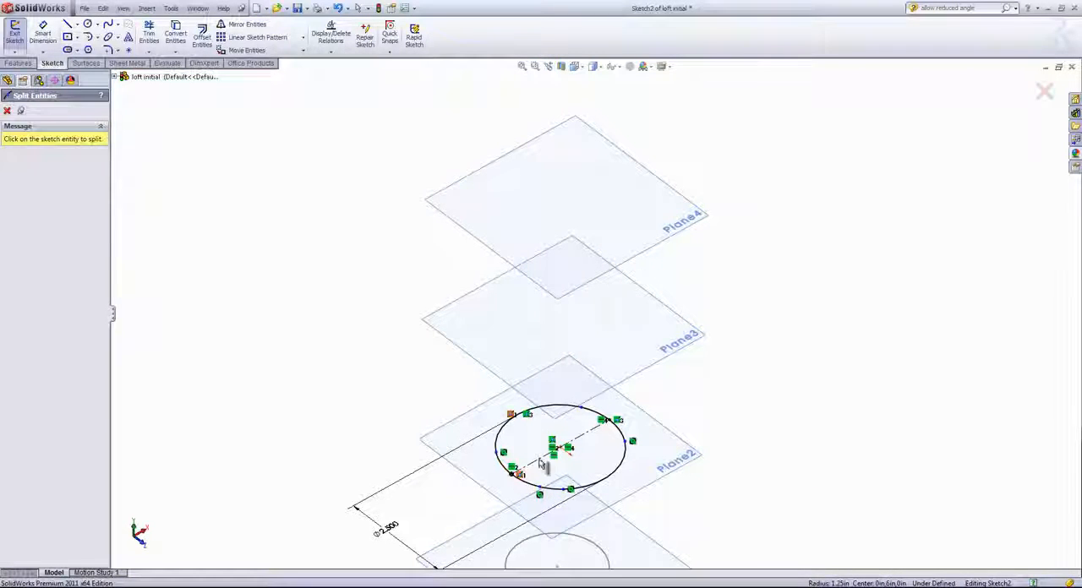
{"action": "left_click", "coordinate": [103, 9]}
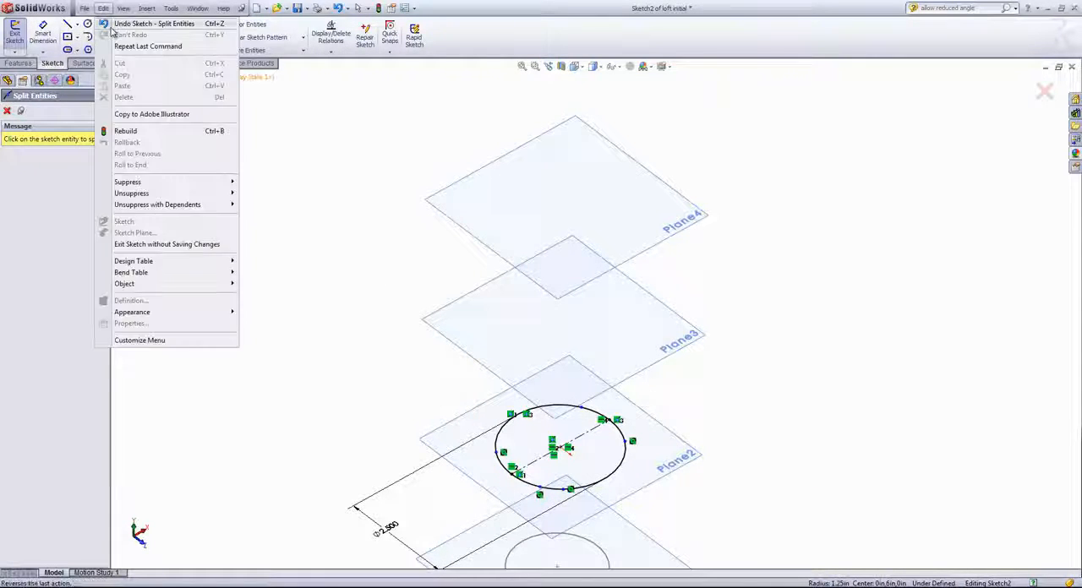
{"action": "left_click", "coordinate": [111, 22]}
{"action": "right_click", "coordinate": [849, 216]}
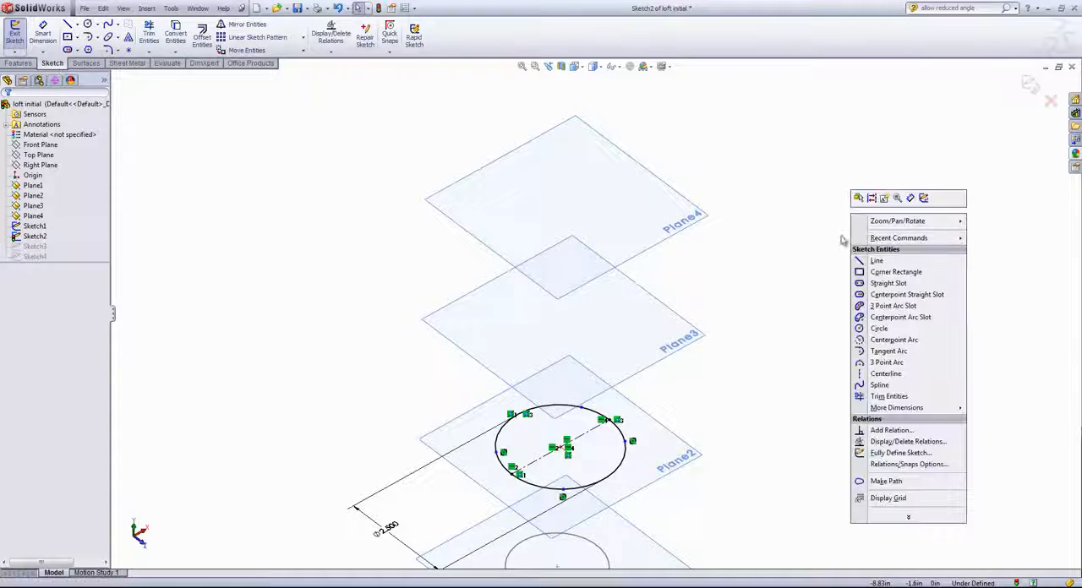
{"action": "key", "text": "Escape"}
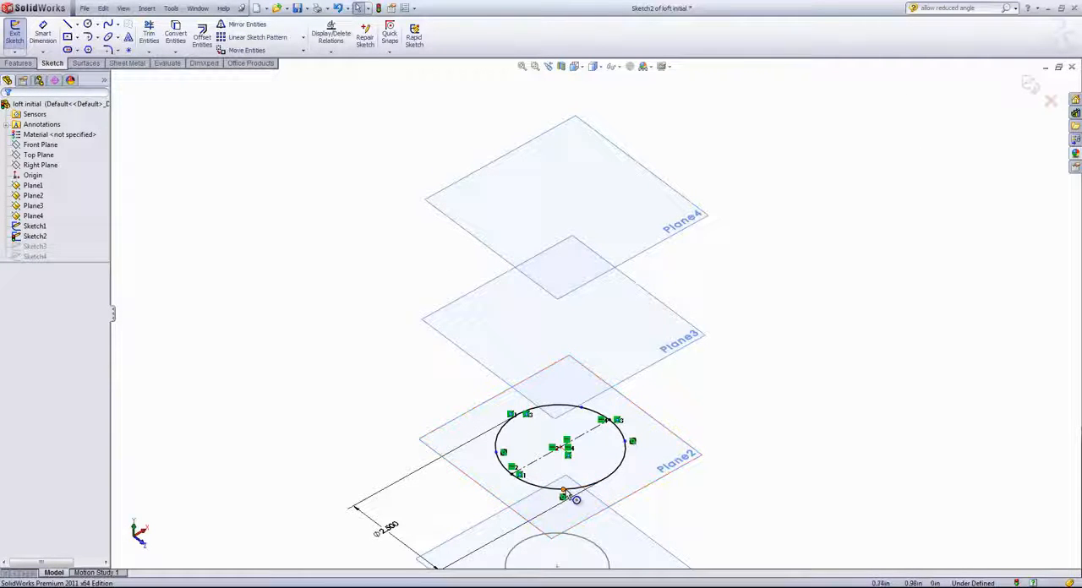
- Add Midpoint relations between each endpoint of the Sketch2 centerline and the arc it ends on
{"action": "left_click", "coordinate": [513, 475]}
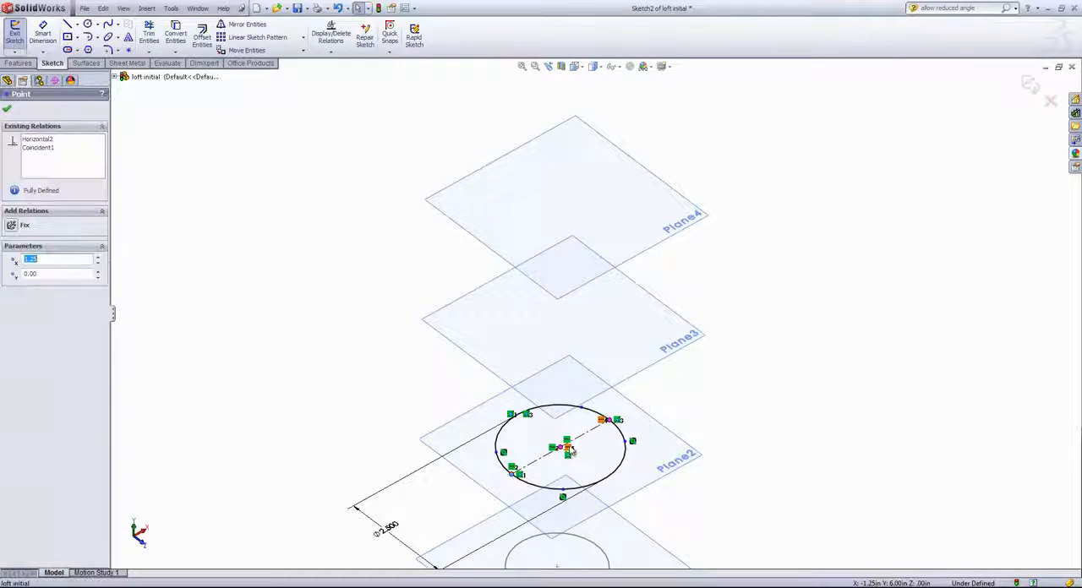
{"action": "left_click", "coordinate": [545, 488], "text": "ctrl"}
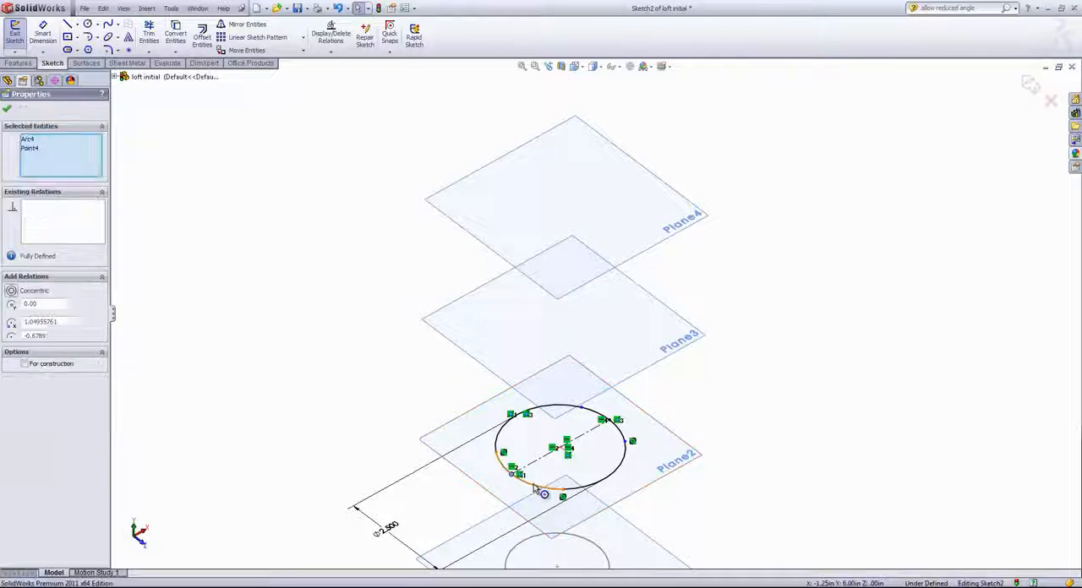
{"action": "left_click", "coordinate": [577, 449]}
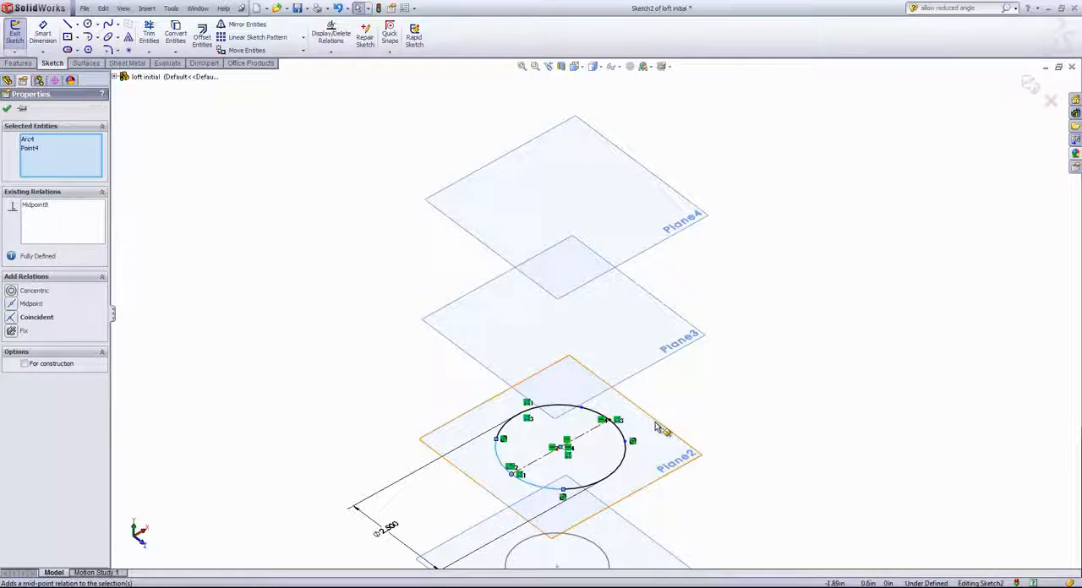
{"action": "left_click", "coordinate": [624, 435]}
{"action": "left_click", "coordinate": [630, 440]}
{"action": "left_click", "coordinate": [619, 426], "text": "ctrl"}
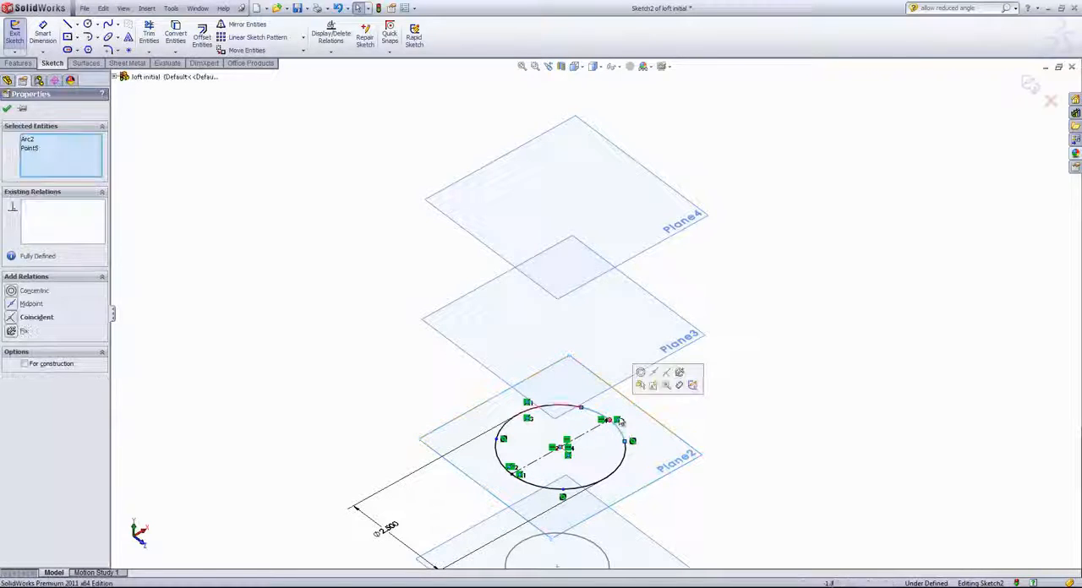
{"action": "left_click", "coordinate": [653, 373]}
{"action": "left_click", "coordinate": [697, 407]}
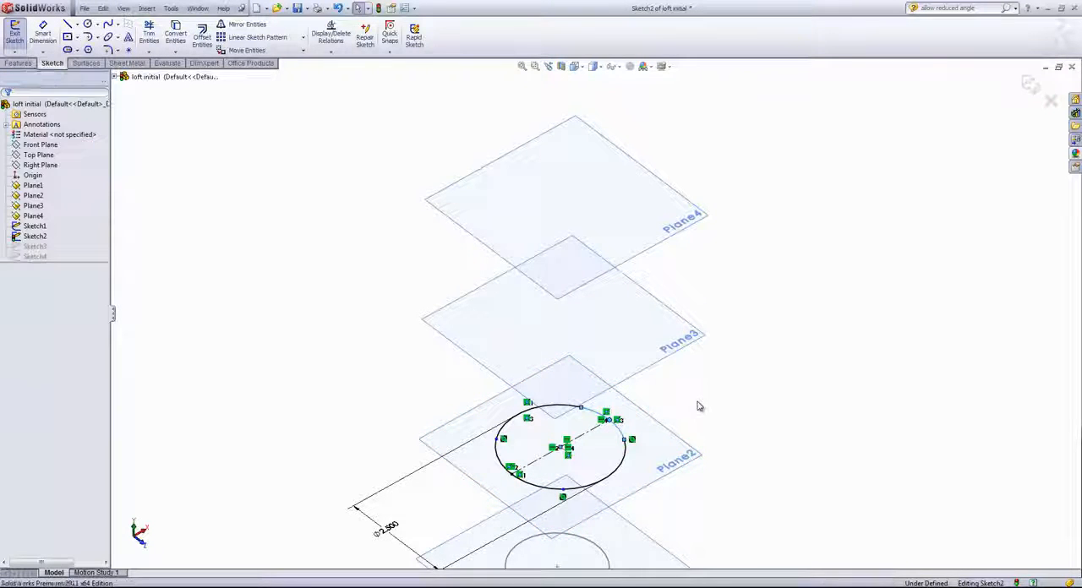
- Dimension the angle about the Sketch2 circle's center between the rear split point and the centerline's nearest endpoint as 45°
{"action": "key", "text": "s"}
{"action": "left_click", "coordinate": [725, 411]}
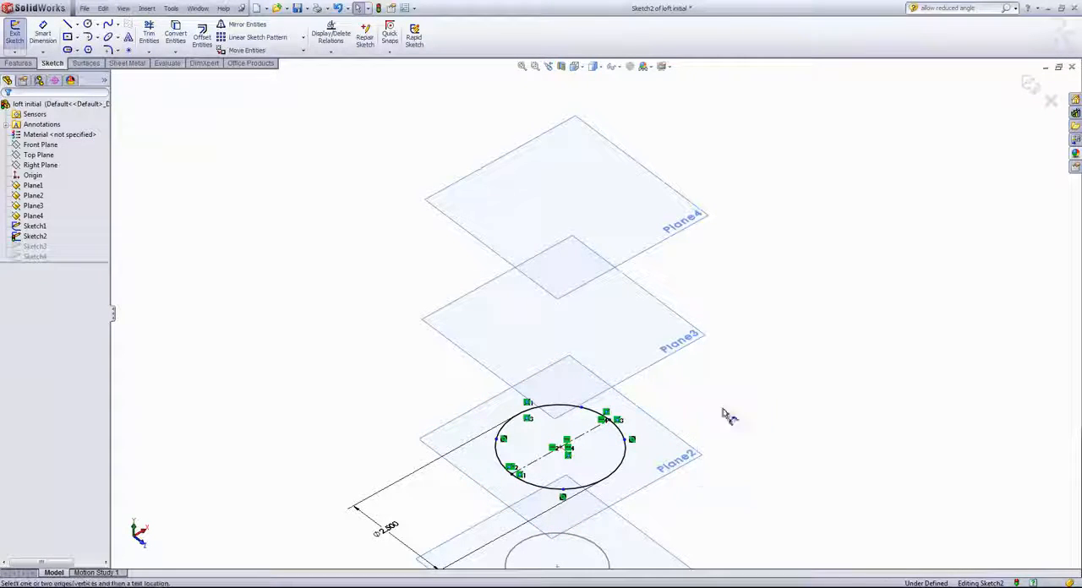
{"action": "left_click", "coordinate": [582, 410]}
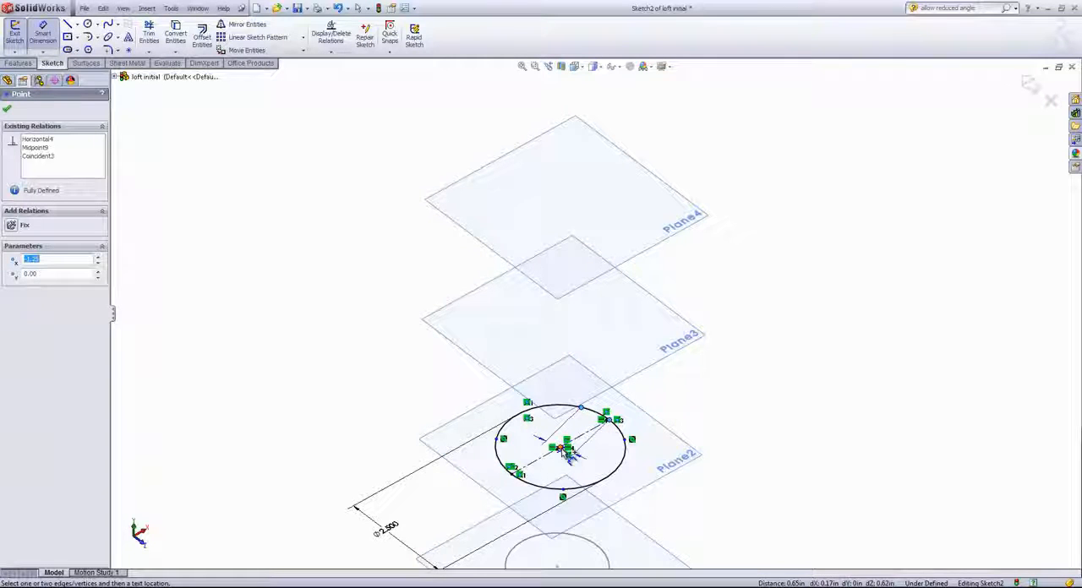
{"action": "left_click", "coordinate": [561, 449]}
{"action": "left_click", "coordinate": [585, 420]}
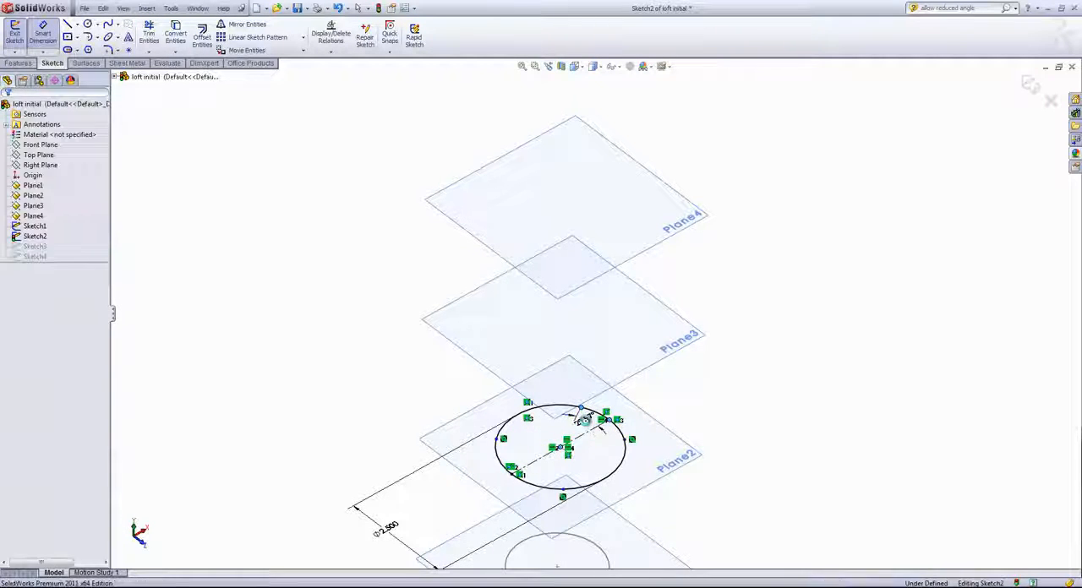
{"action": "type", "text": "45"}
{"action": "key", "text": "Return"}
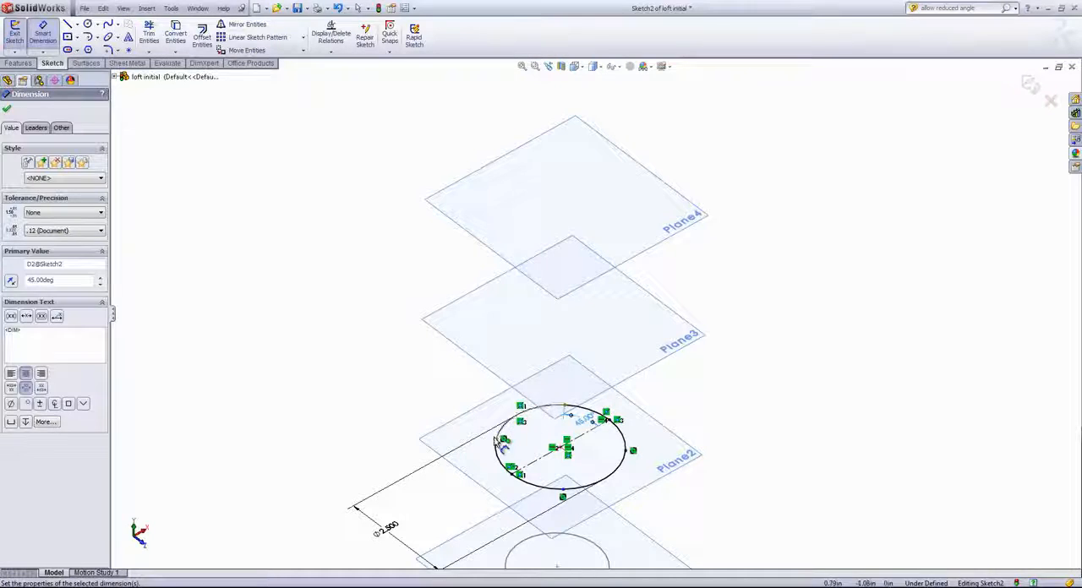
- Add a 45° angle dimension between Sketch2's opposite centerline endpoint and its neighbouring split point about the center, and exit the sketch
{"action": "left_click", "coordinate": [512, 471]}
{"action": "left_click", "coordinate": [560, 449]}
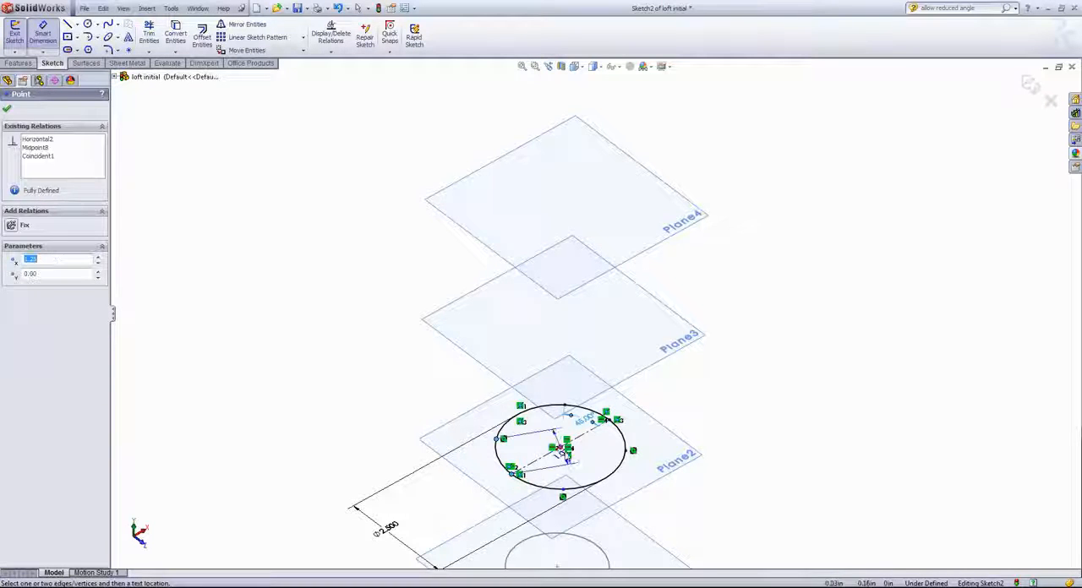
{"action": "left_click", "coordinate": [523, 451]}
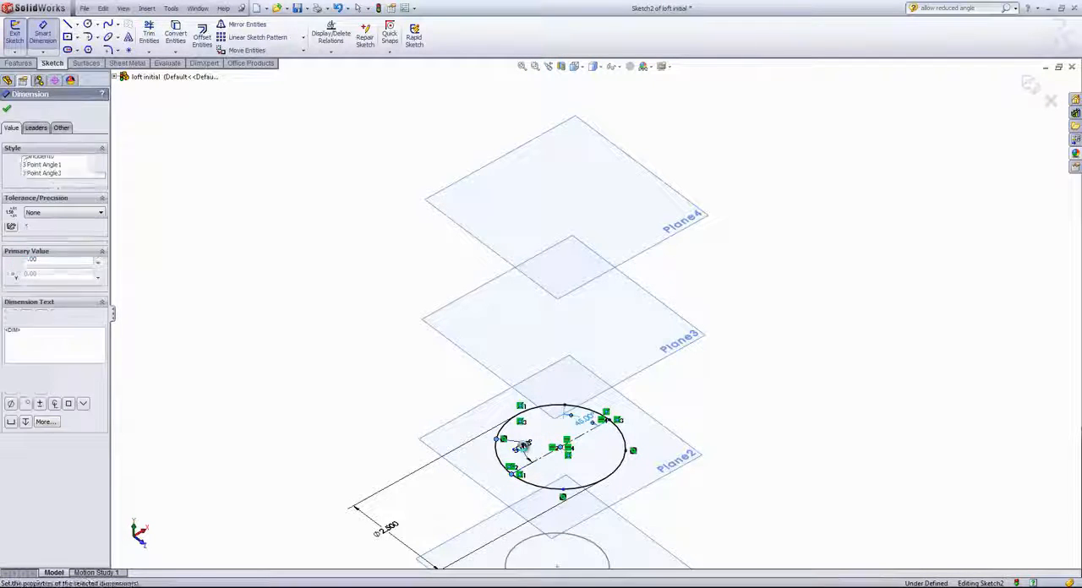
{"action": "type", "text": "45"}
{"action": "key", "text": "Return"}
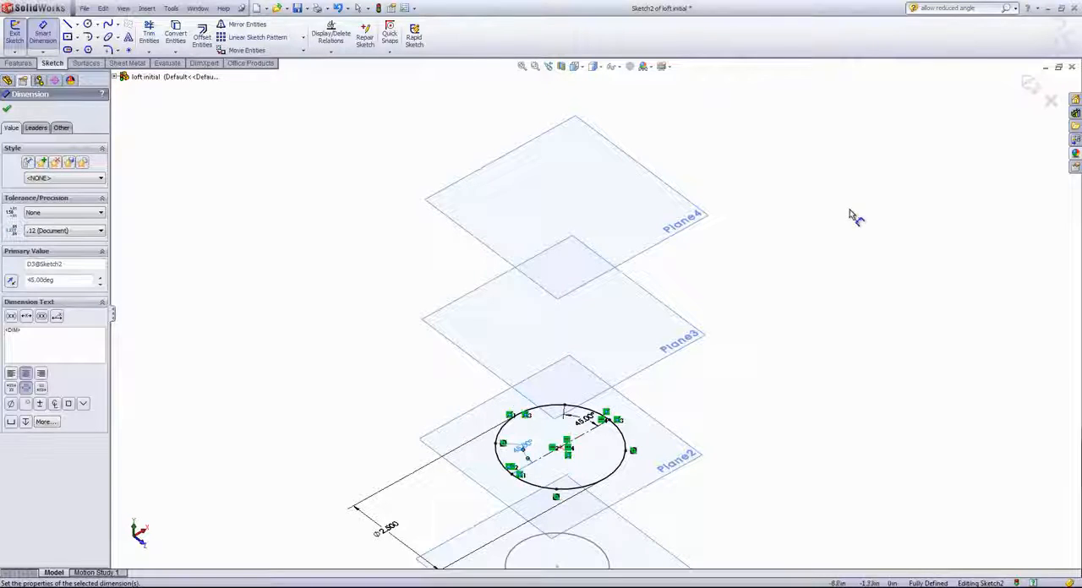
{"action": "left_click", "coordinate": [1032, 81]}
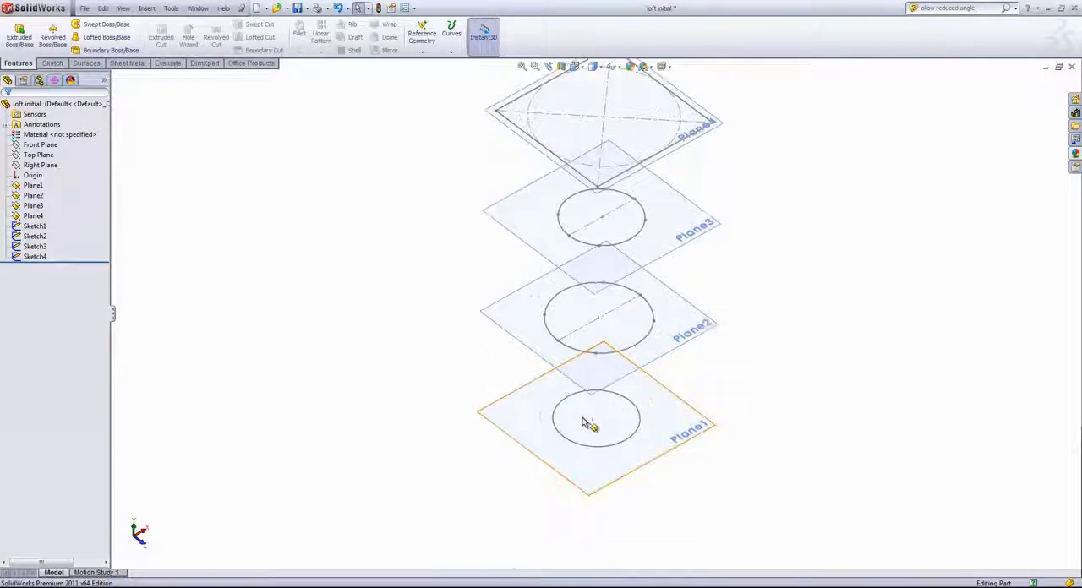
- Open Sketch1 on Plane1 for editing and draw a horizontal 2 in centerline through the circle's center between opposite quadrant points
{"action": "scroll", "coordinate": [585, 424], "scroll_direction": "down", "scroll_amount": 3}
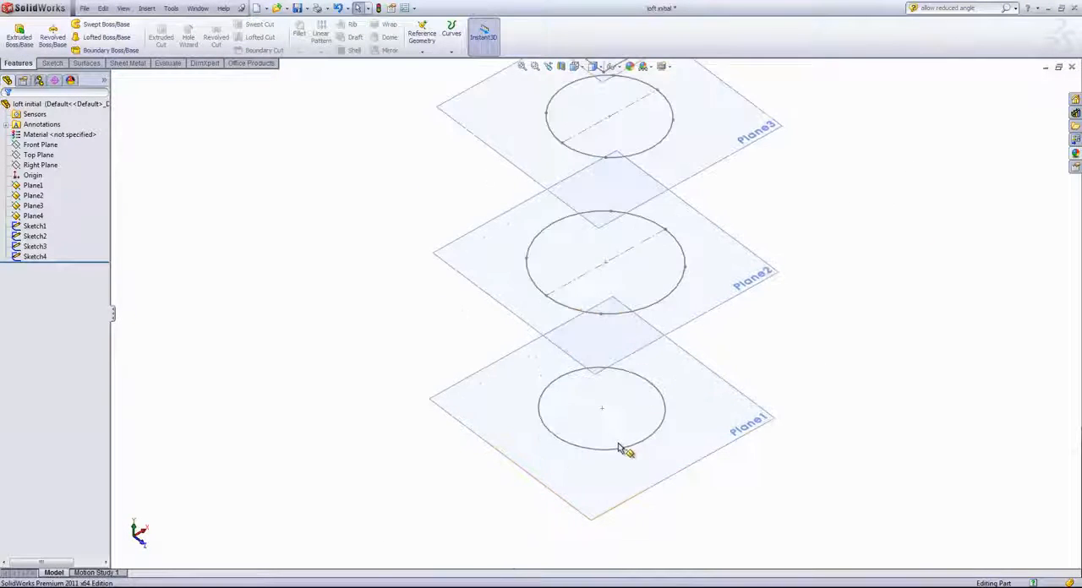
{"action": "right_click", "coordinate": [617, 455]}
{"action": "left_click", "coordinate": [626, 417]}
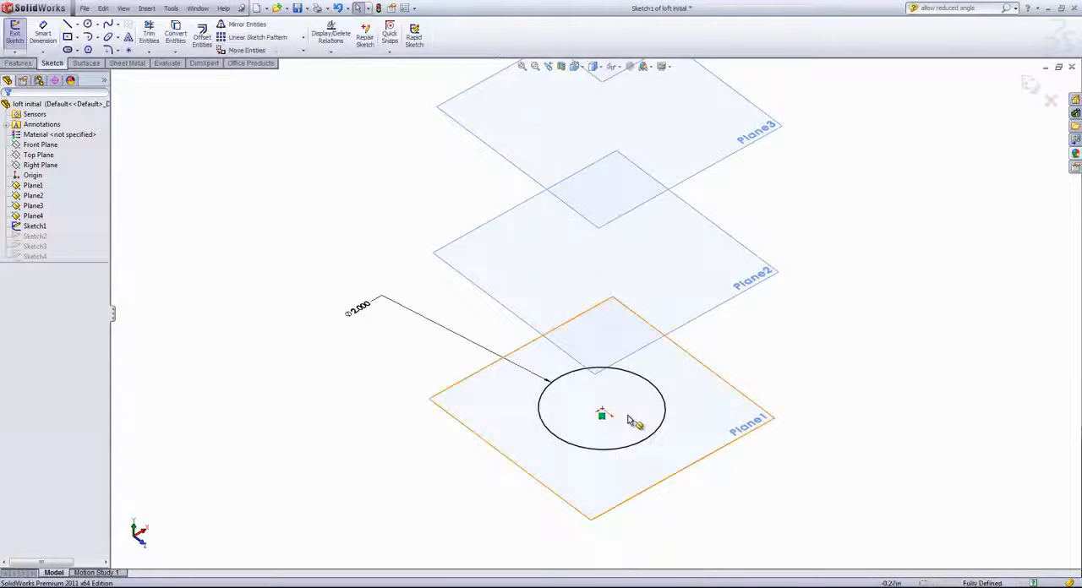
{"action": "key", "text": "s"}
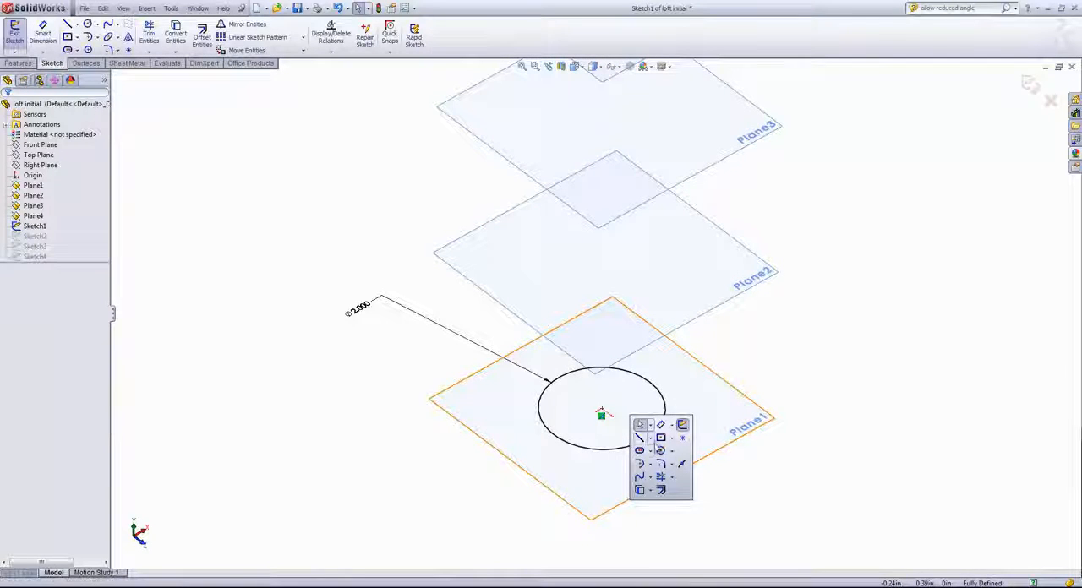
{"action": "left_click", "coordinate": [651, 439]}
{"action": "left_click", "coordinate": [659, 463]}
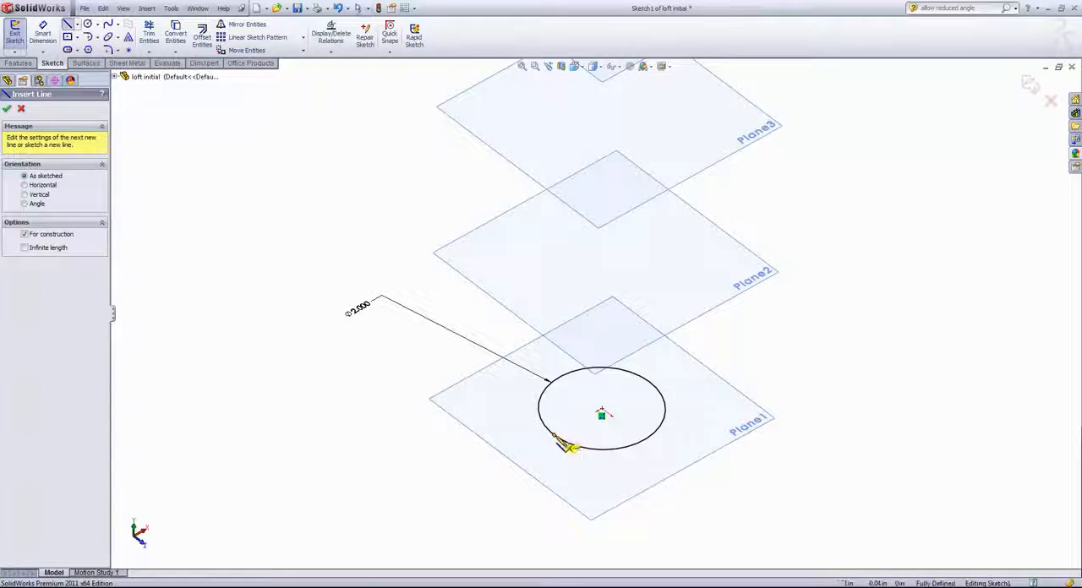
{"action": "left_click", "coordinate": [554, 436]}
{"action": "left_click", "coordinate": [646, 382]}
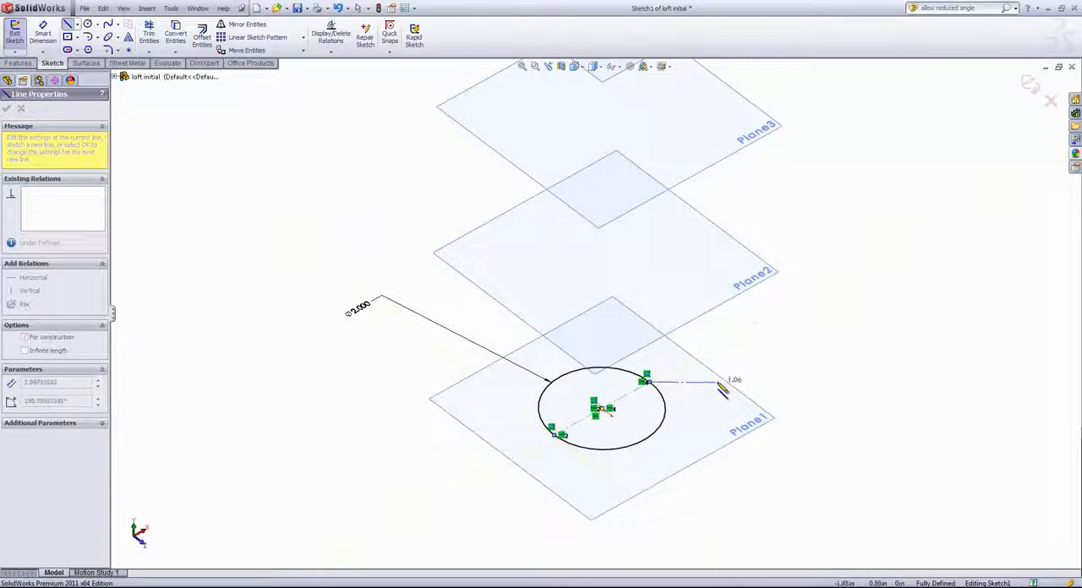
{"action": "right_click", "coordinate": [699, 394]}
{"action": "left_click", "coordinate": [717, 387]}
- Split the Sketch1 circle into four arcs with Split Entities, placing the split points roughly a quarter turn apart between the centerline endpoints
{"action": "key", "text": "s"}
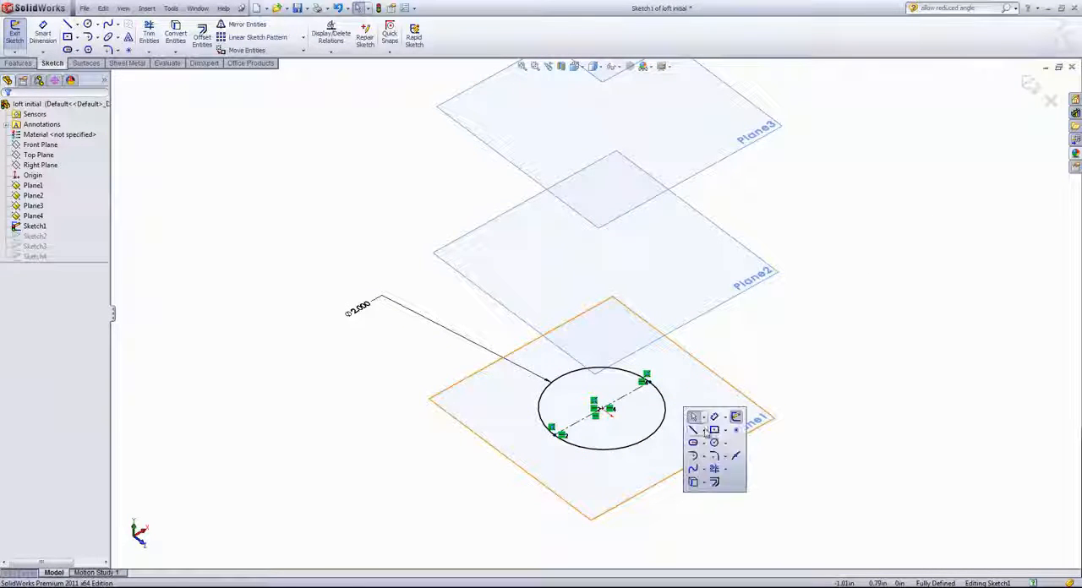
{"action": "left_click", "coordinate": [734, 458]}
{"action": "left_click", "coordinate": [616, 373]}
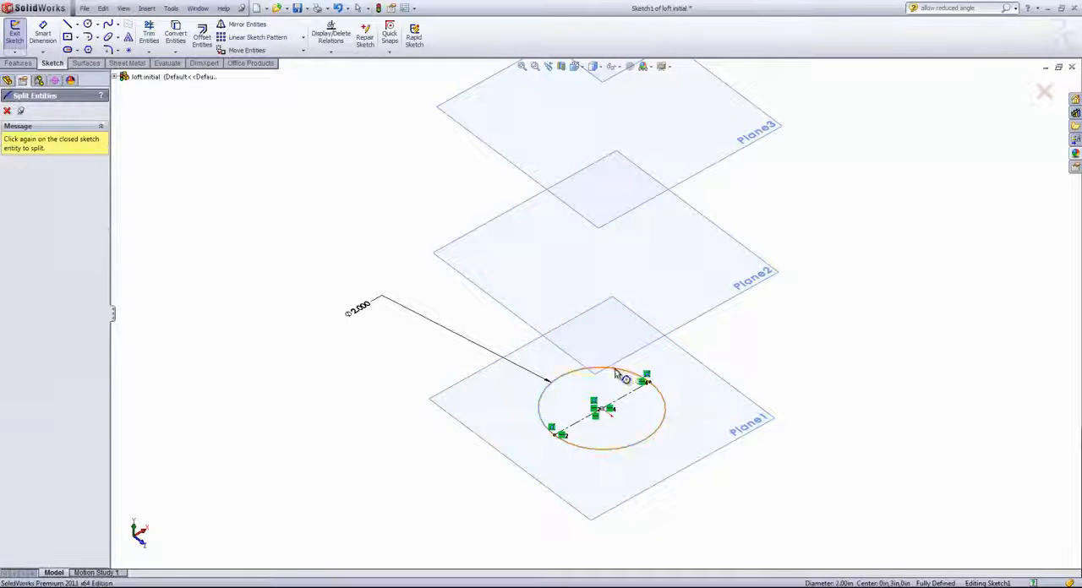
{"action": "left_click", "coordinate": [665, 406]}
{"action": "left_click", "coordinate": [592, 450]}
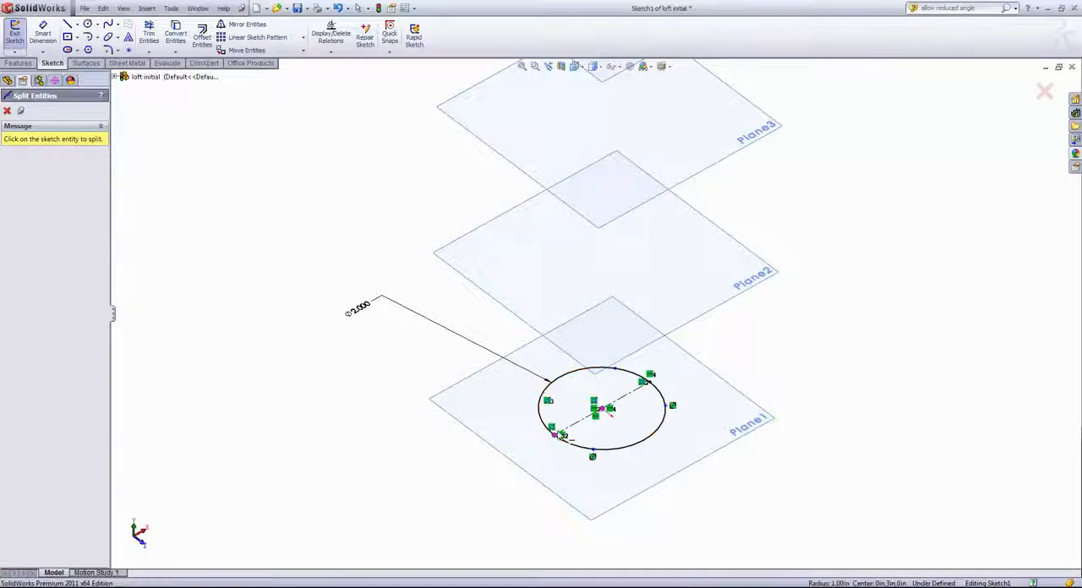
{"action": "left_click", "coordinate": [541, 423]}
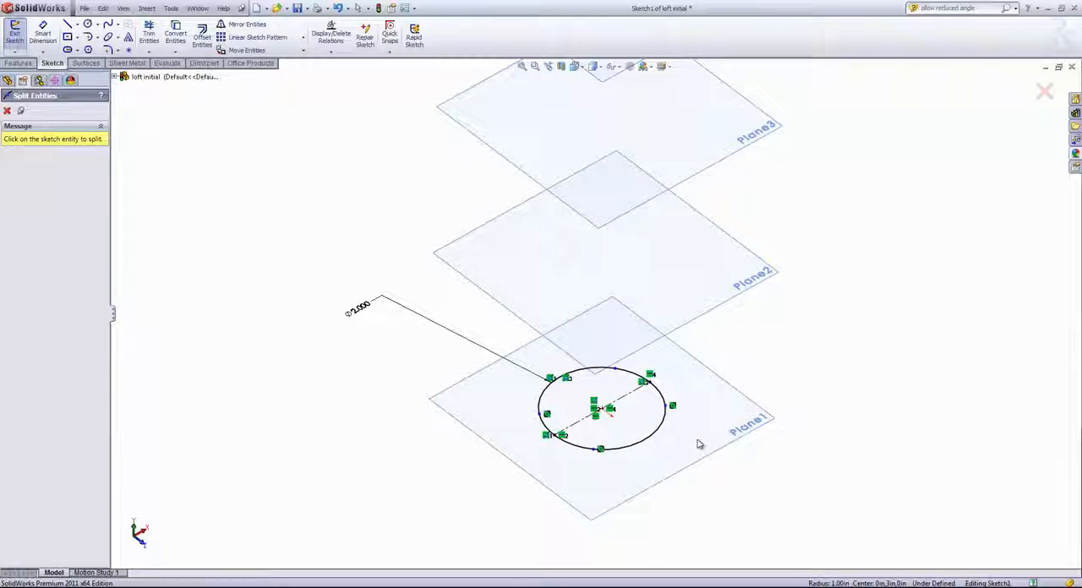
{"action": "key", "text": "s"}
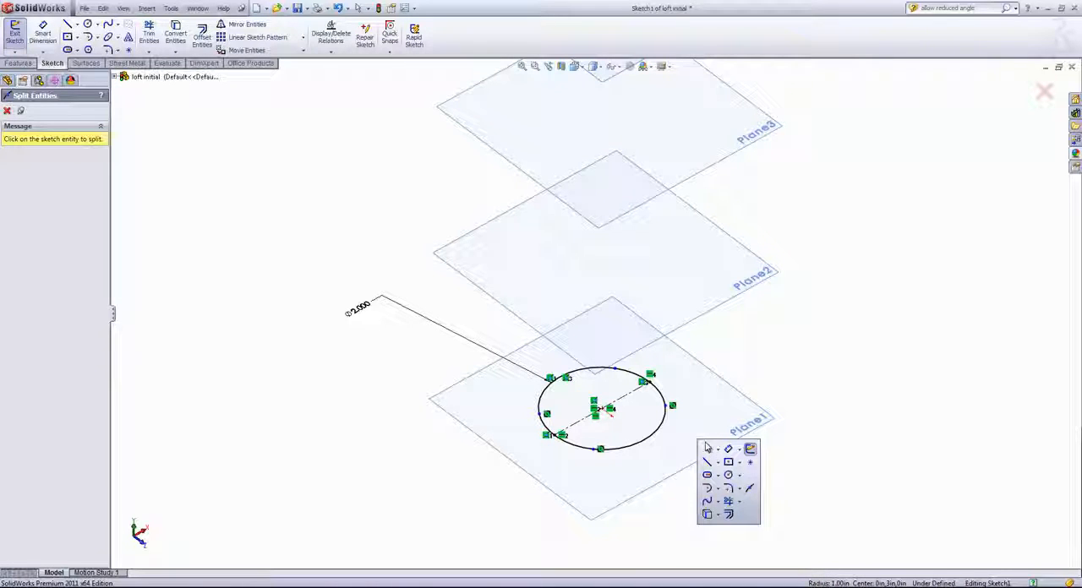
{"action": "left_click", "coordinate": [715, 449]}
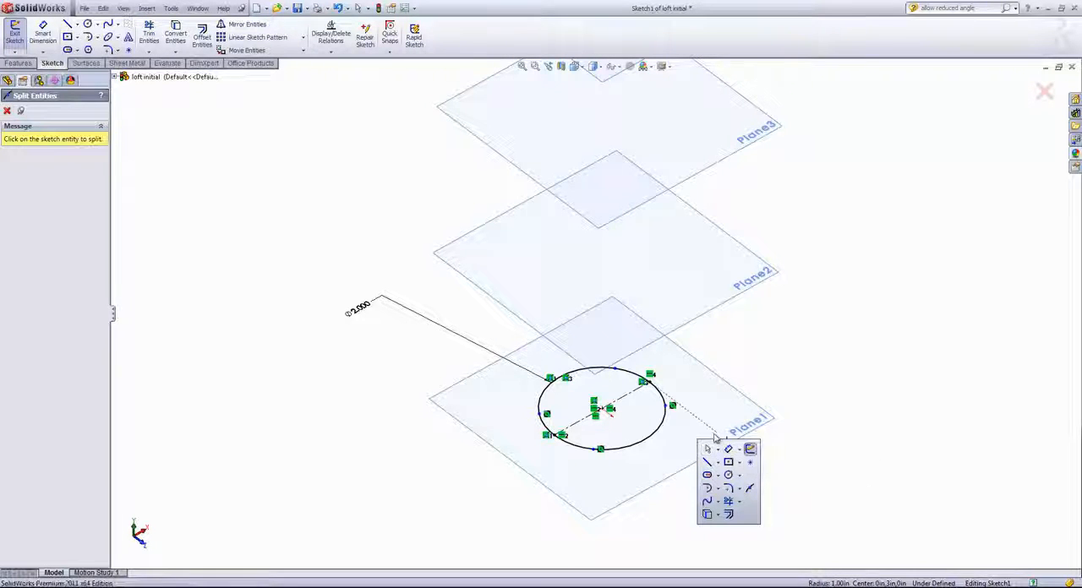
- Add Midpoint relations between each endpoint of the Sketch1 centerline and the arc it lies on
{"action": "left_click", "coordinate": [555, 435]}
{"action": "left_click", "coordinate": [575, 445], "text": "ctrl"}
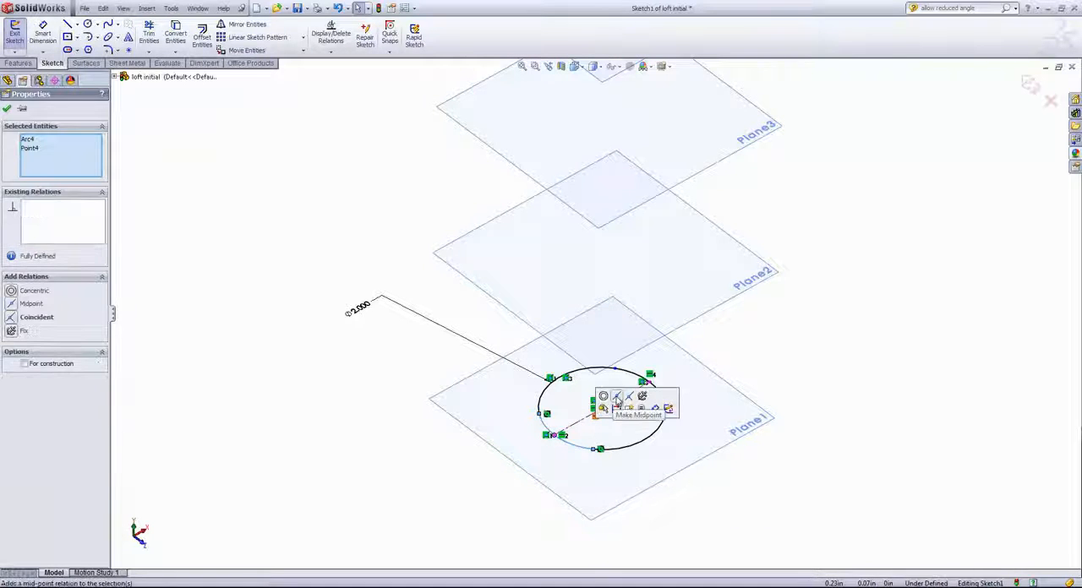
{"action": "left_click", "coordinate": [616, 395]}
{"action": "left_click", "coordinate": [647, 383]}
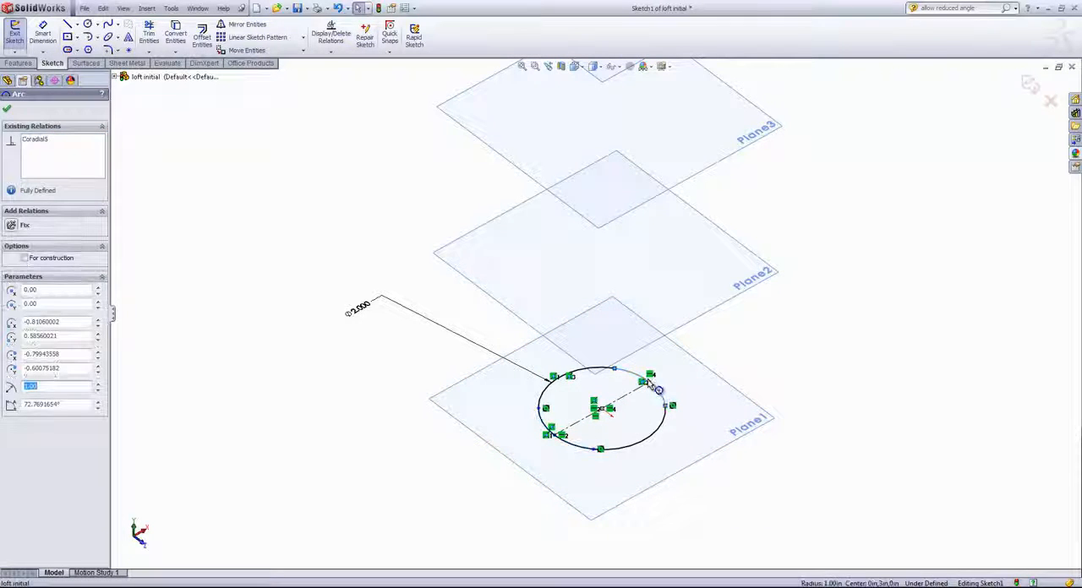
{"action": "left_click", "coordinate": [649, 386], "text": "ctrl"}
{"action": "left_click", "coordinate": [693, 347]}
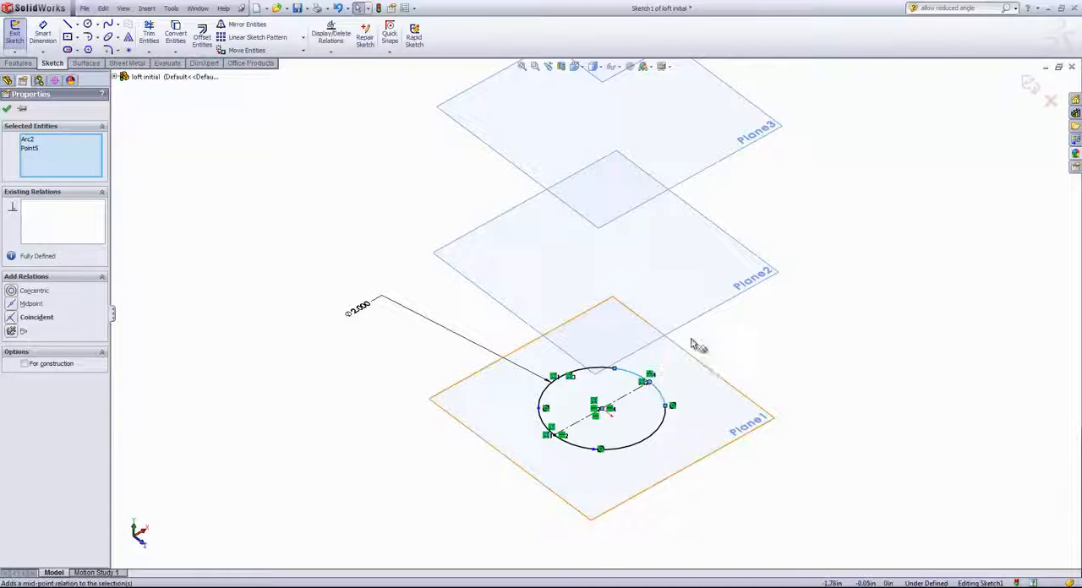
{"action": "left_click", "coordinate": [745, 350]}
- Dimension the angle about the Sketch1 circle's center between the rear split point and the centerline's nearest endpoint as 45°
{"action": "key", "text": "s"}
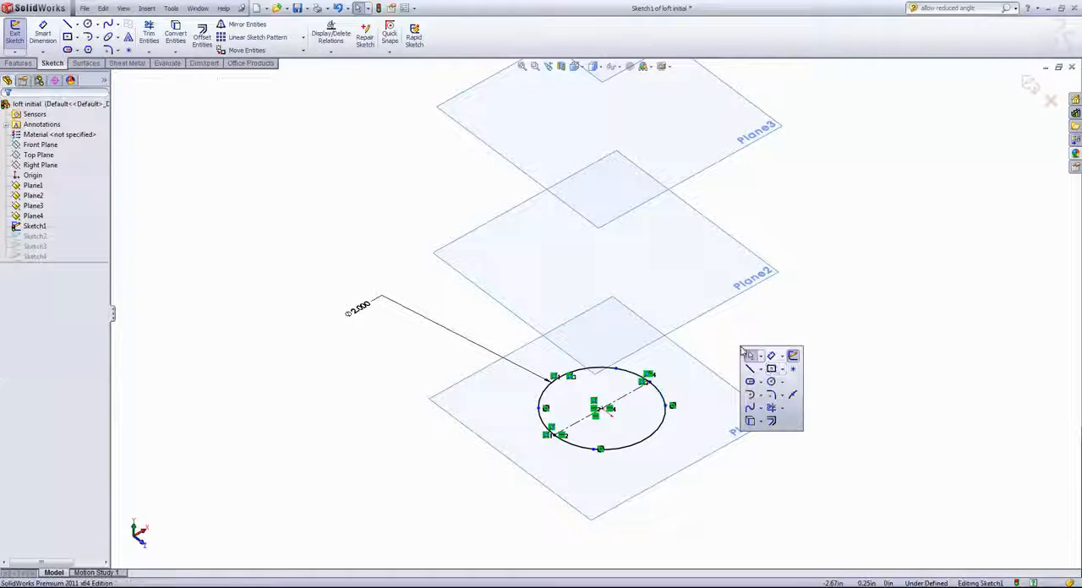
{"action": "left_click", "coordinate": [772, 357]}
{"action": "left_click", "coordinate": [616, 371]}
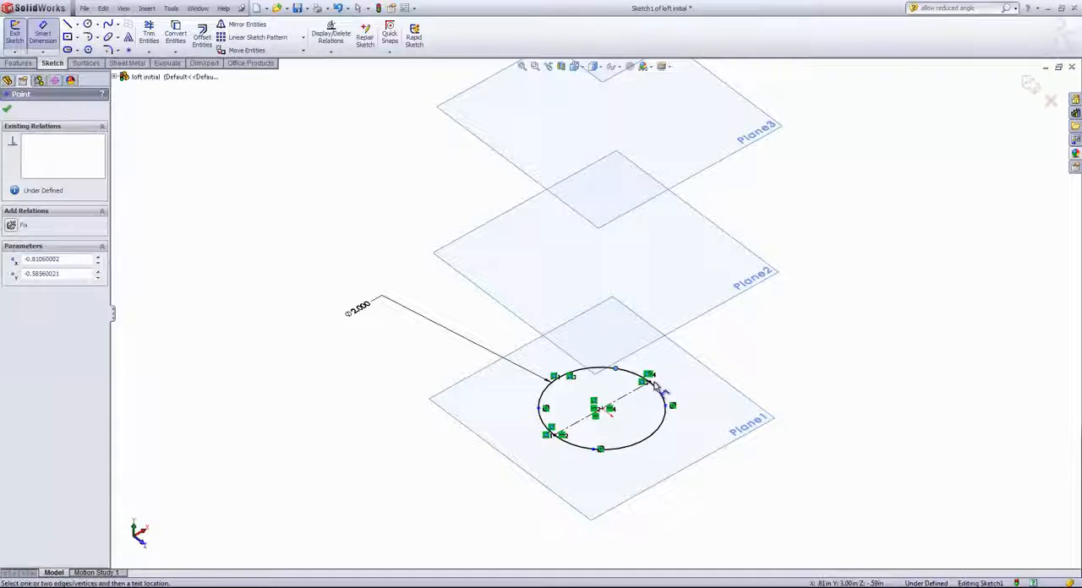
{"action": "left_click", "coordinate": [603, 410]}
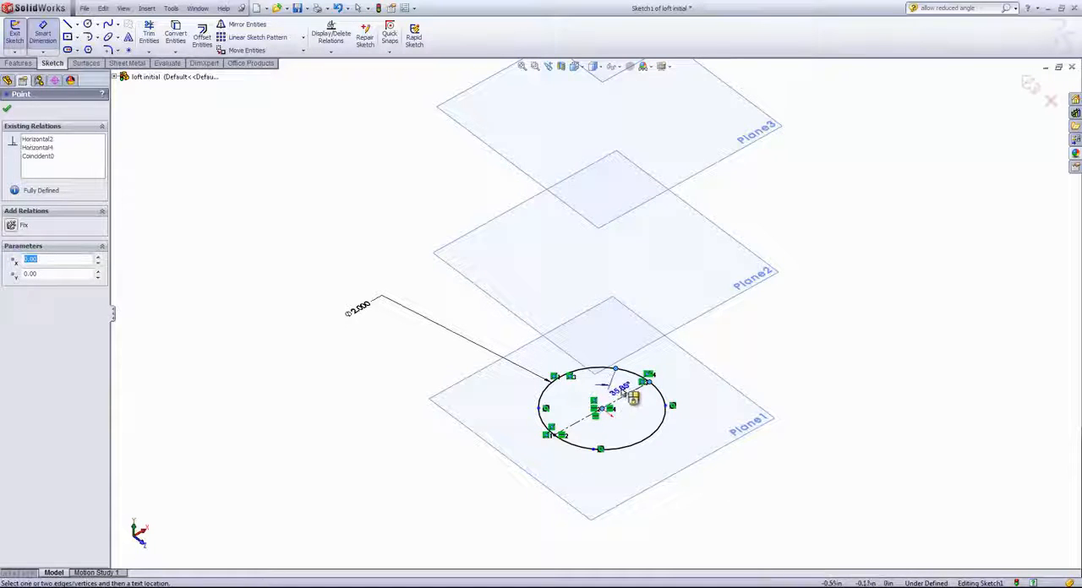
{"action": "left_click", "coordinate": [623, 388]}
{"action": "type", "text": "45"}
{"action": "key", "text": "Return"}
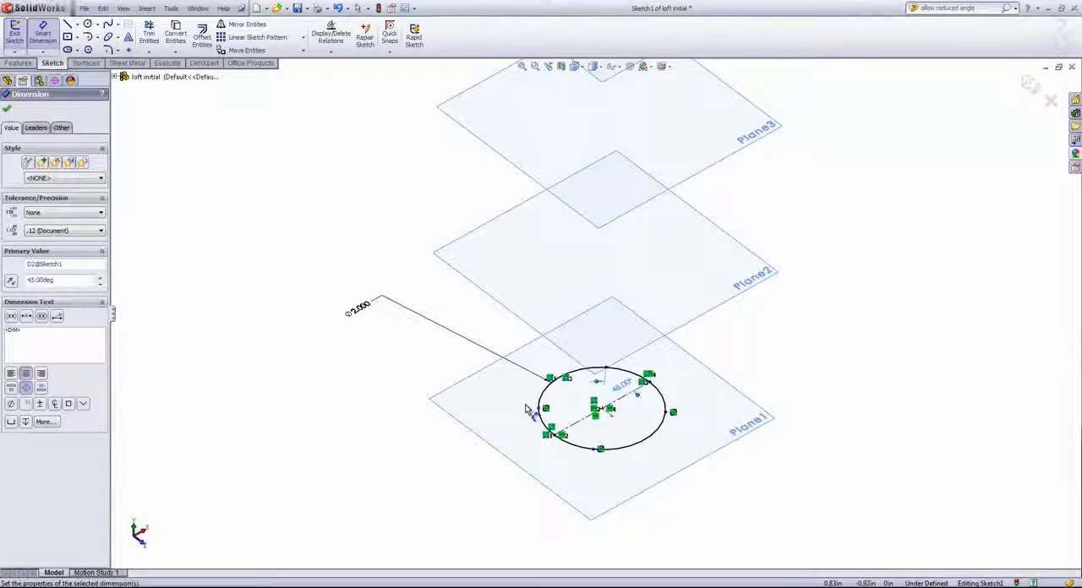
- Add a 45° angle dimension between Sketch1's opposite centerline endpoint and its neighbouring split point about the center, and exit the sketch
{"action": "left_click", "coordinate": [551, 433]}
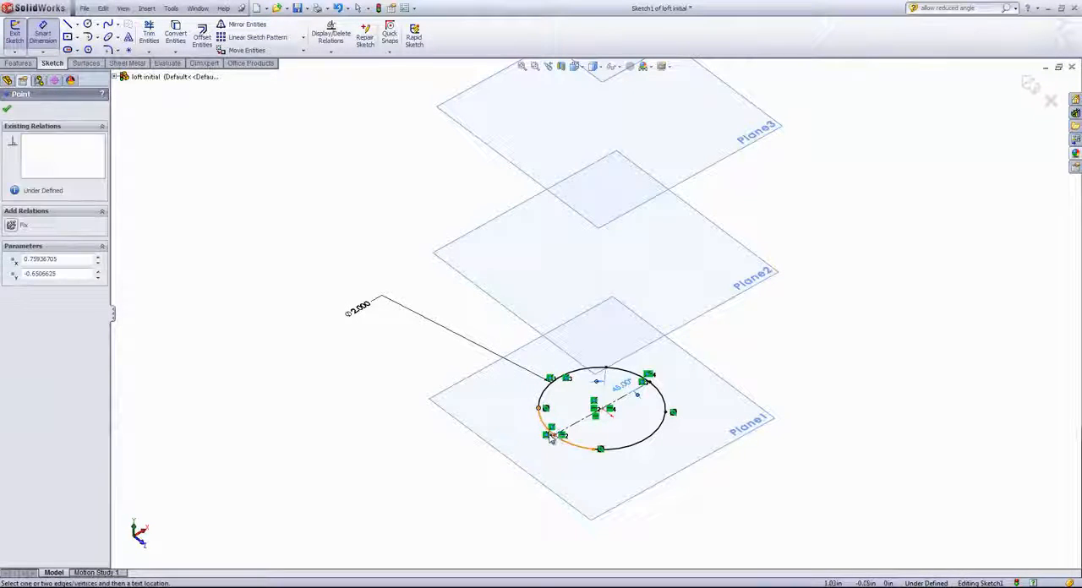
{"action": "left_click", "coordinate": [603, 411]}
{"action": "left_click", "coordinate": [557, 412]}
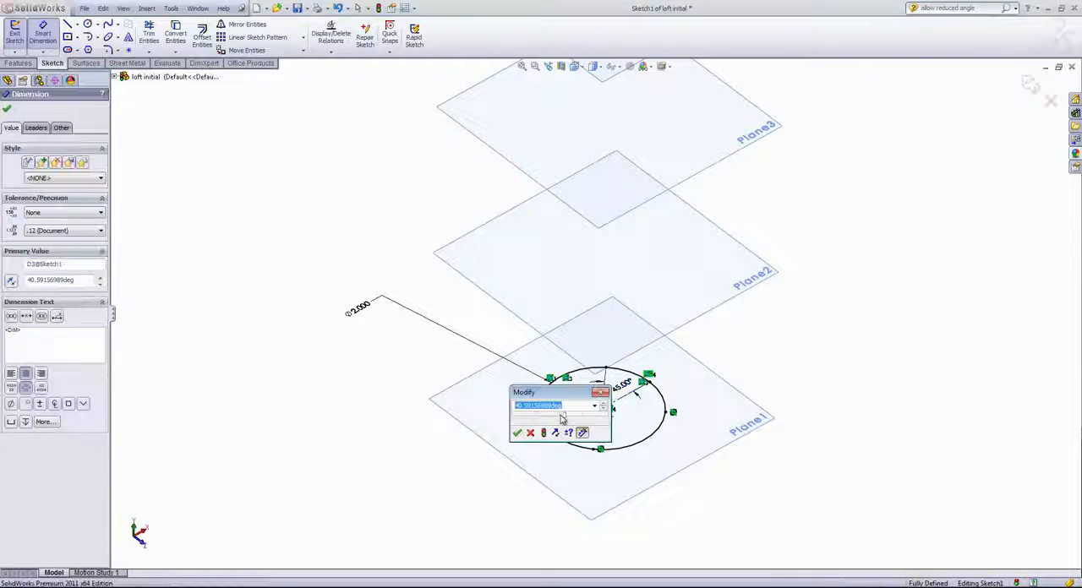
{"action": "type", "text": "45"}
{"action": "key", "text": "Return"}
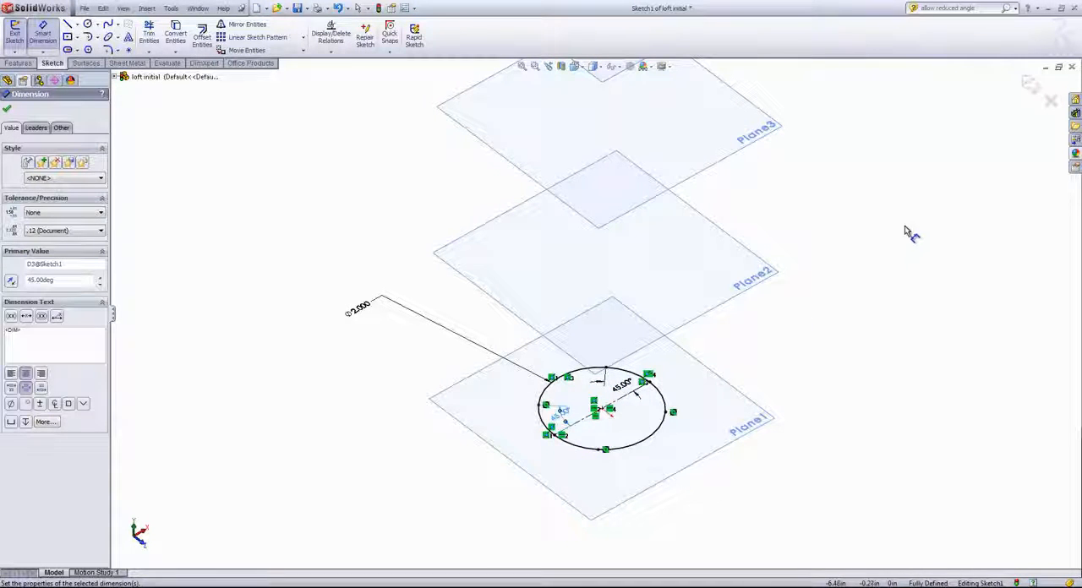
{"action": "left_click", "coordinate": [1029, 89]}
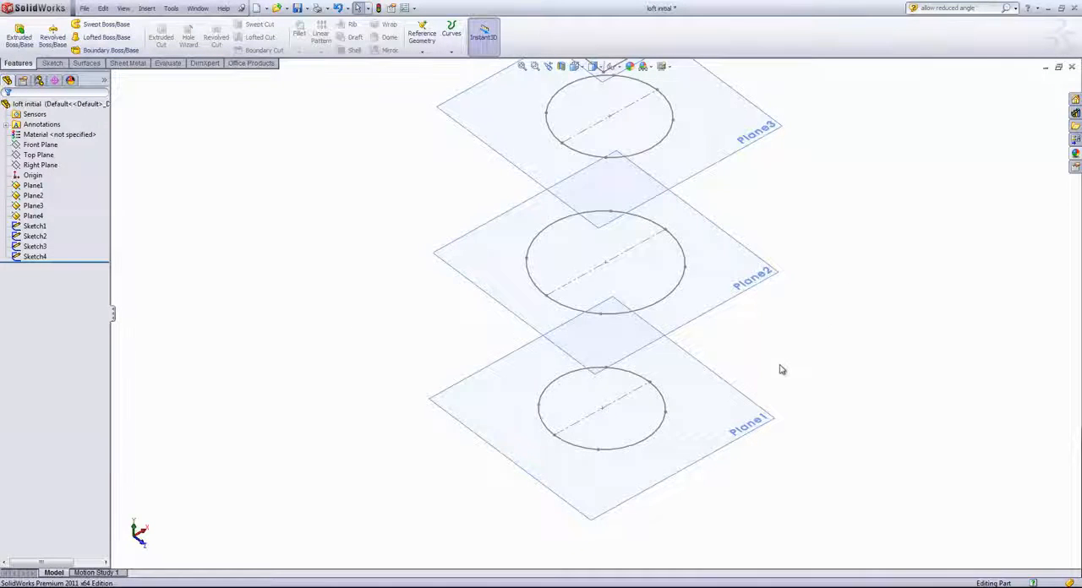
- Examine how the split points of the three circular sketches line up with the rectangle's corners on Plane4
{"action": "mouse_move", "coordinate": [780, 369]}
{"action": "middle_mouse_down"}
{"action": "mouse_move", "coordinate": [773, 229]}
{"action": "mouse_move", "coordinate": [772, 316]}
{"action": "mouse_move", "coordinate": [797, 317]}
{"action": "middle_mouse_up"}
{"action": "scroll", "coordinate": [789, 310], "scroll_direction": "up", "scroll_amount": 3}
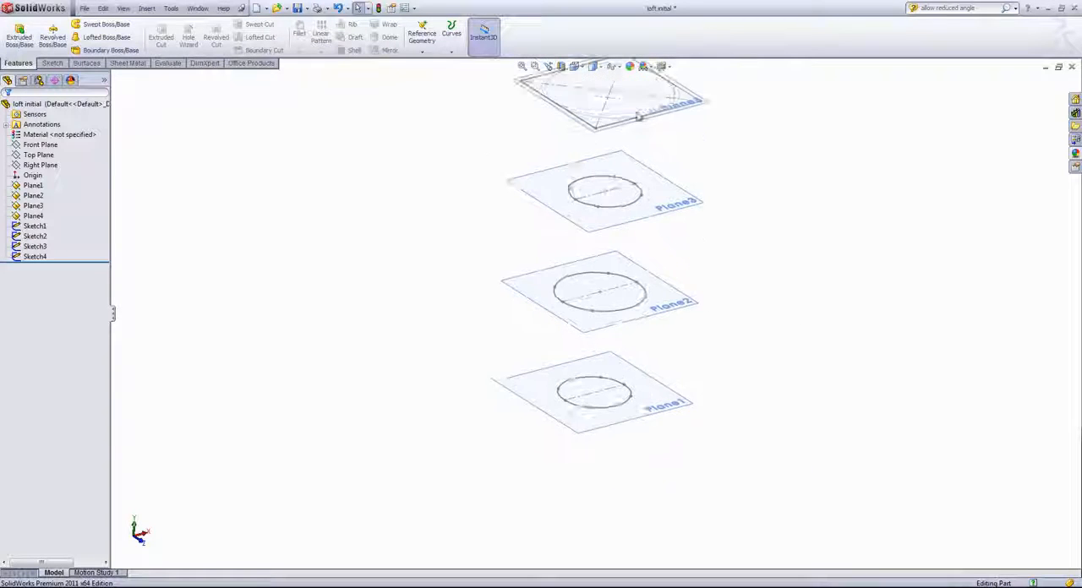
{"action": "scroll", "coordinate": [630, 172], "scroll_direction": "down", "scroll_amount": 1}
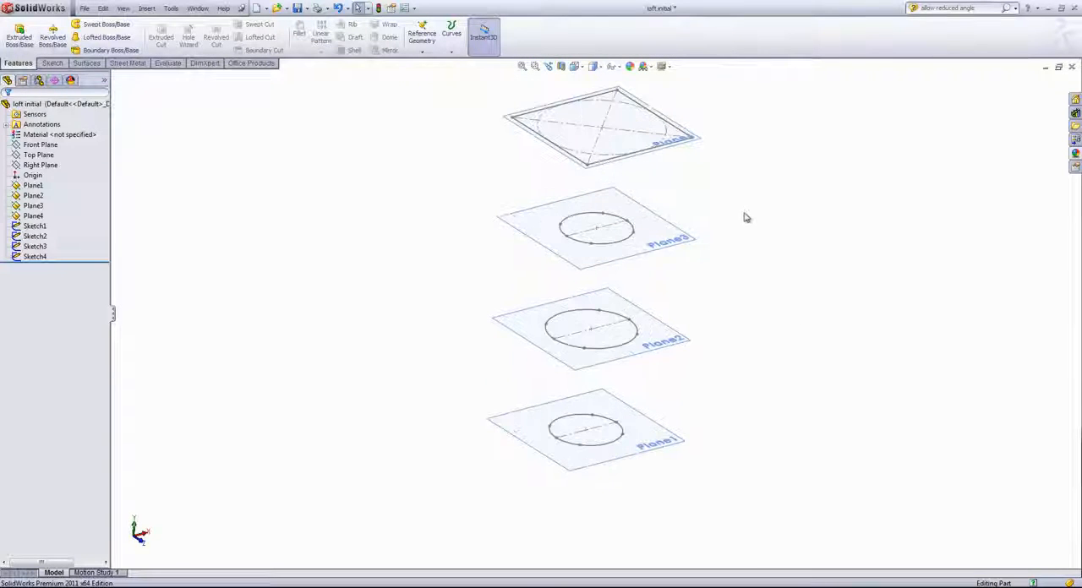
{"action": "scroll", "coordinate": [580, 248], "scroll_direction": "down", "scroll_amount": 2}
{"action": "scroll", "coordinate": [597, 178], "scroll_direction": "down", "scroll_amount": 2}
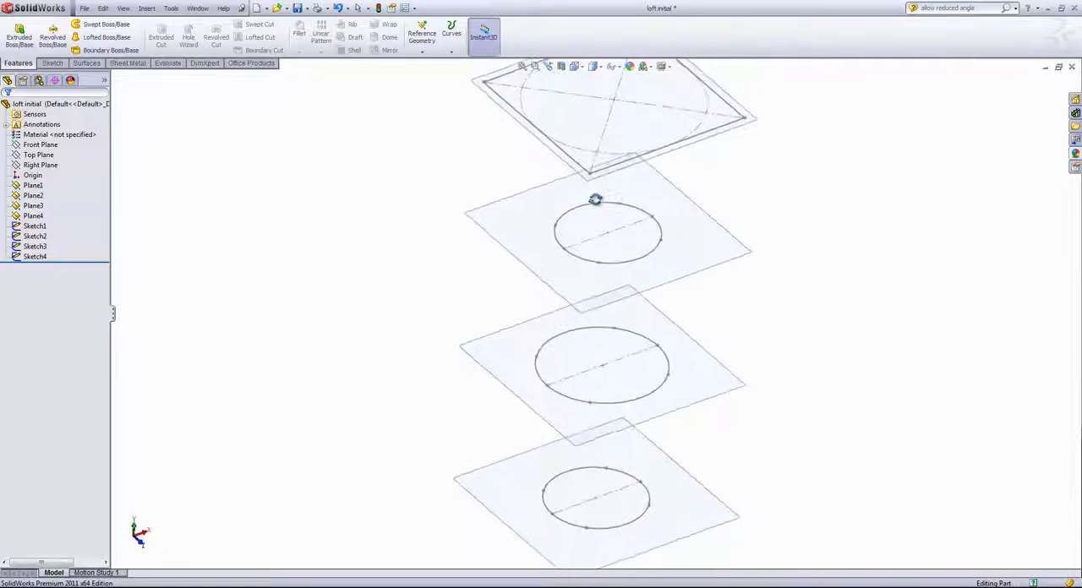
{"action": "scroll", "coordinate": [595, 200], "scroll_direction": "down", "scroll_amount": 2}
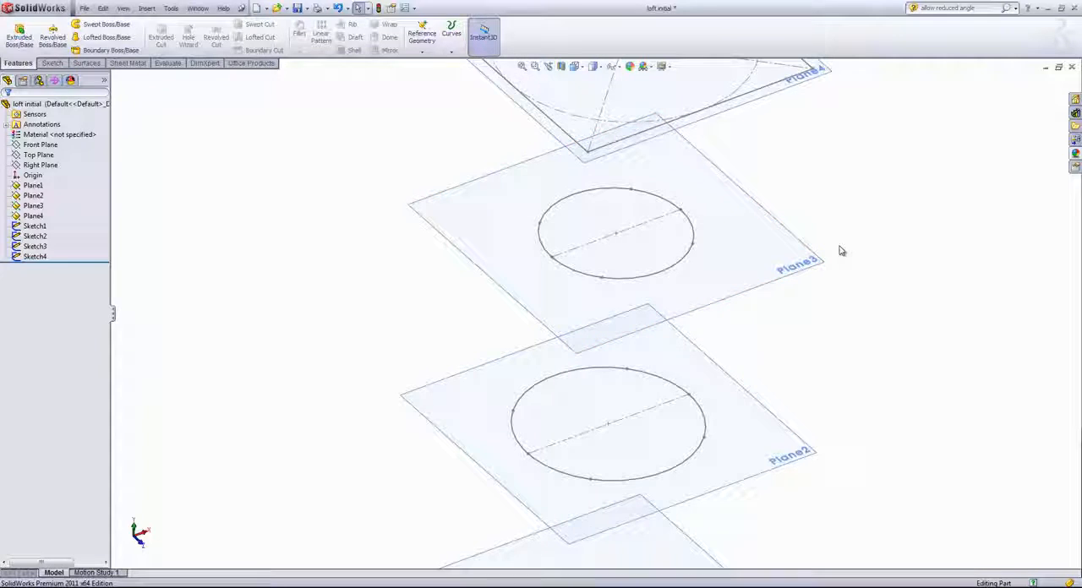
{"action": "key", "text": "f"}
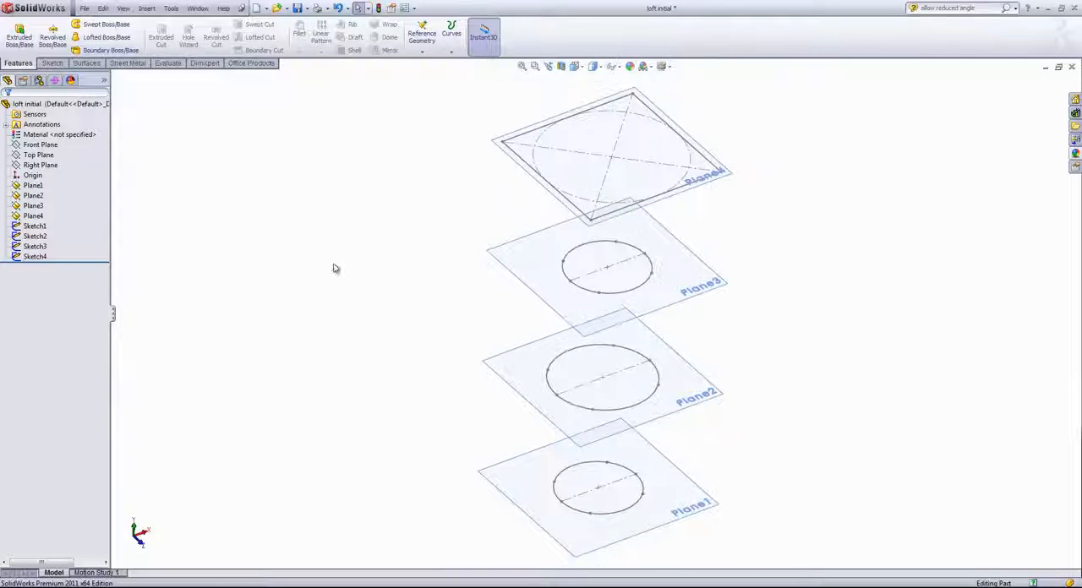
- Create a Lofted Boss/Base through Sketch4, Sketch3, Sketch2 and Sketch1, picking the rectangle's front corner and the matching front split point on each circle
{"action": "left_click", "coordinate": [105, 37]}
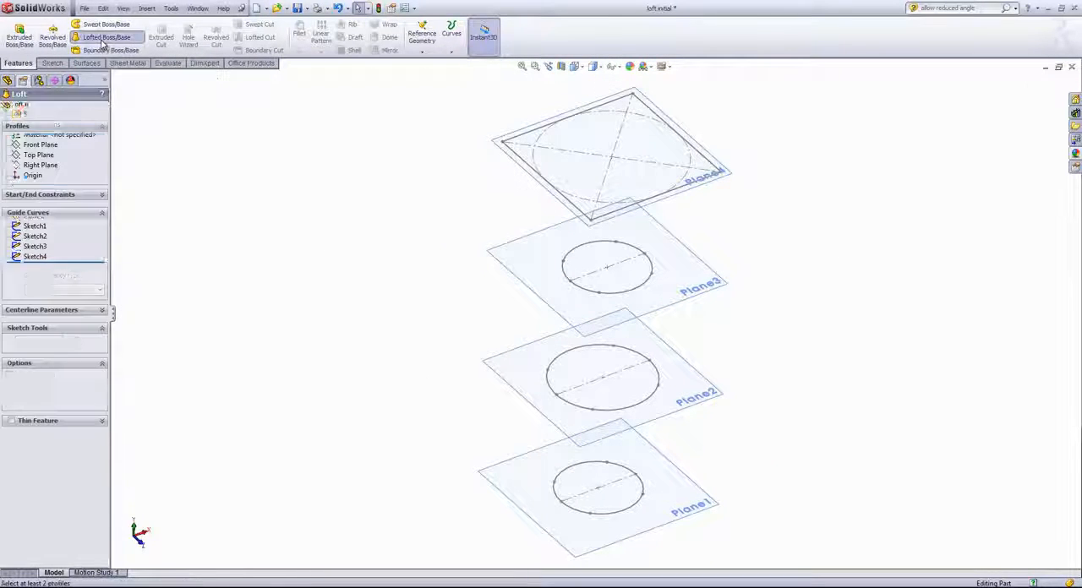
{"action": "left_click", "coordinate": [591, 222]}
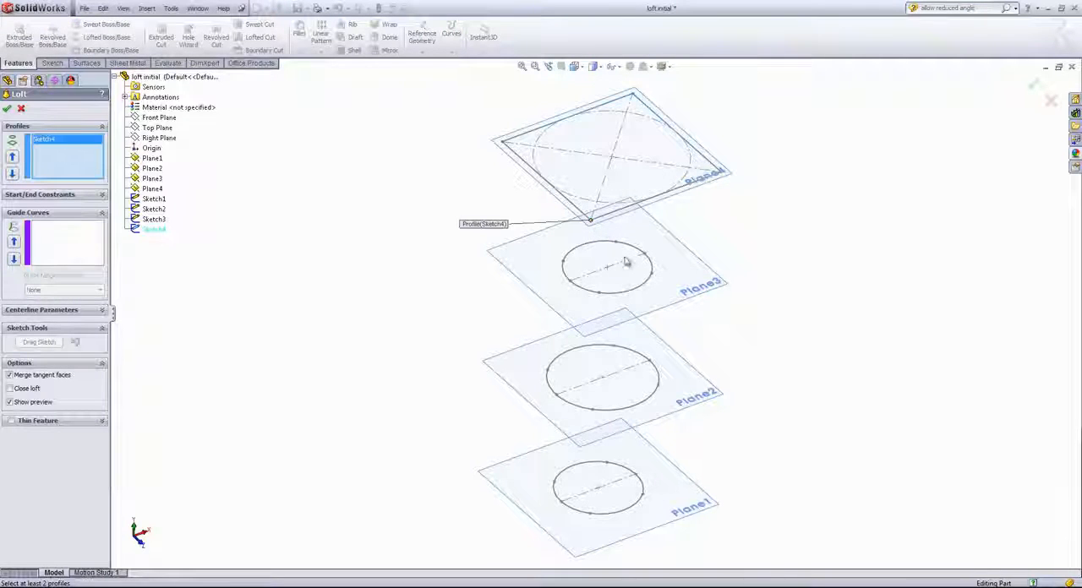
{"action": "left_click", "coordinate": [599, 295]}
{"action": "left_click", "coordinate": [592, 411]}
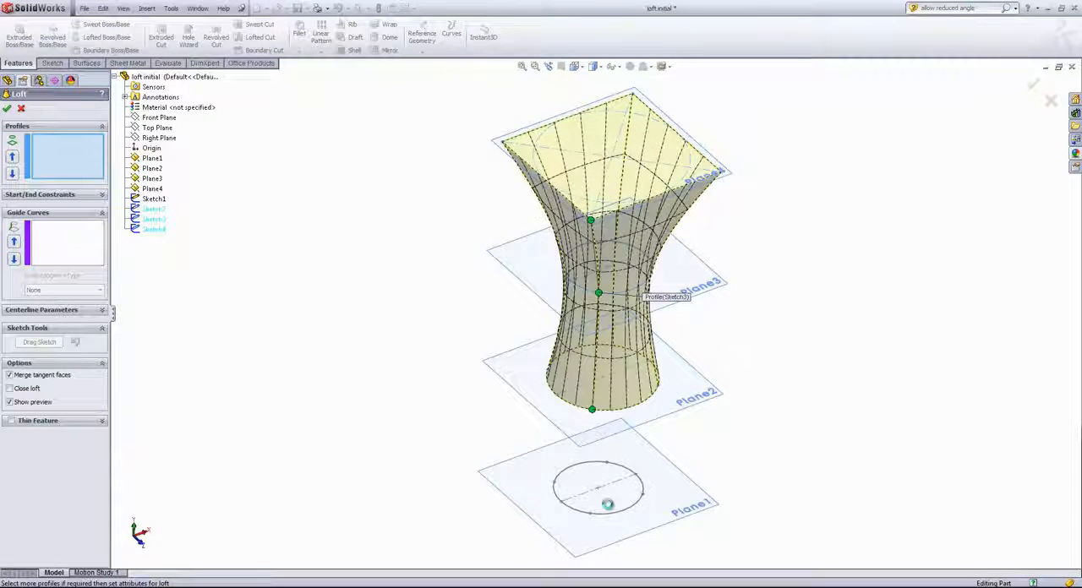
{"action": "left_click", "coordinate": [590, 514]}
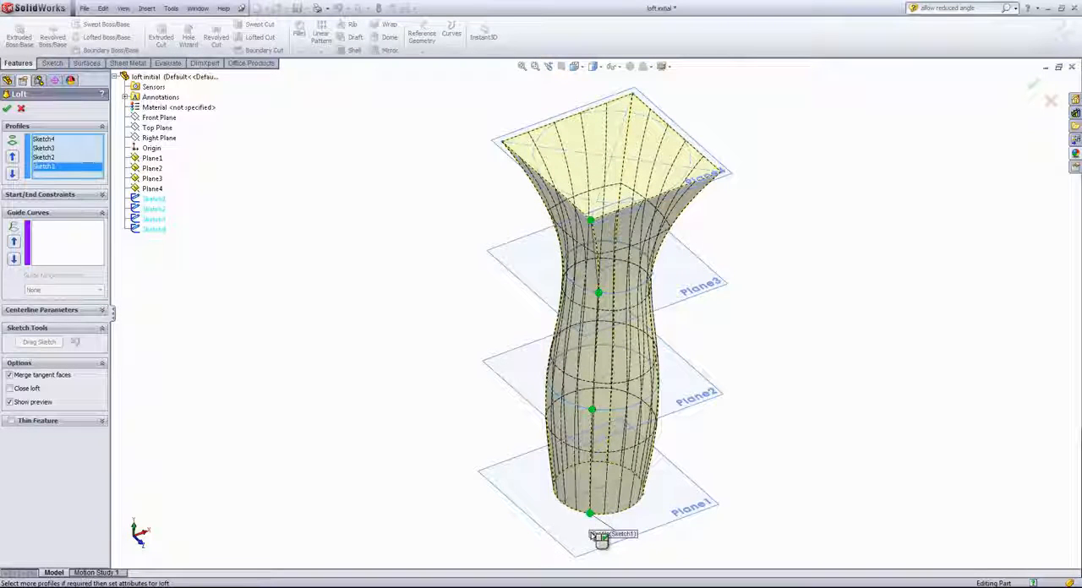
{"action": "middle_click_drag", "start_coordinate": [396, 395], "coordinate": [405, 364]}
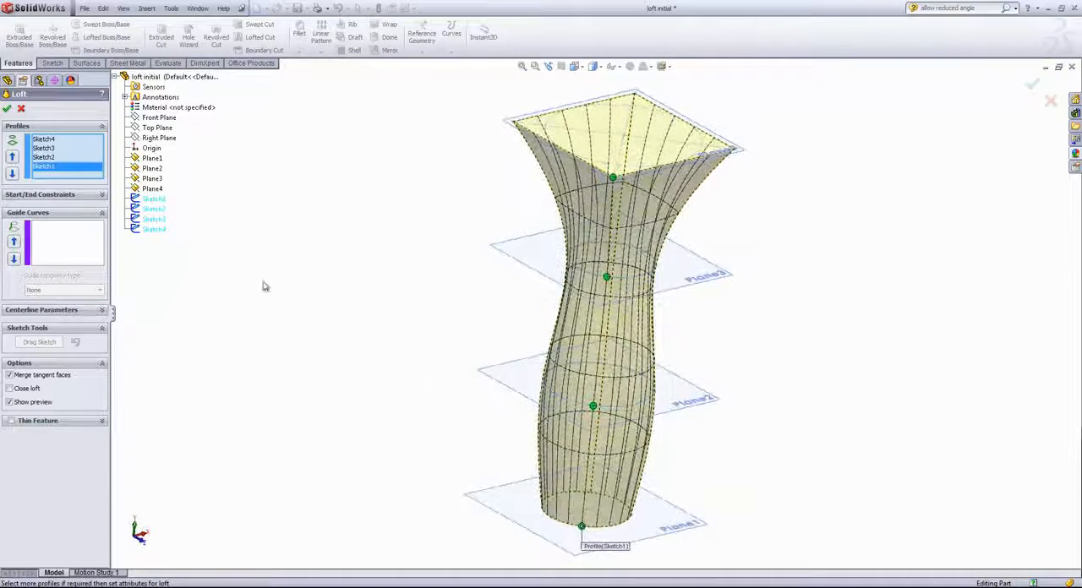
{"action": "left_click", "coordinate": [7, 109]}
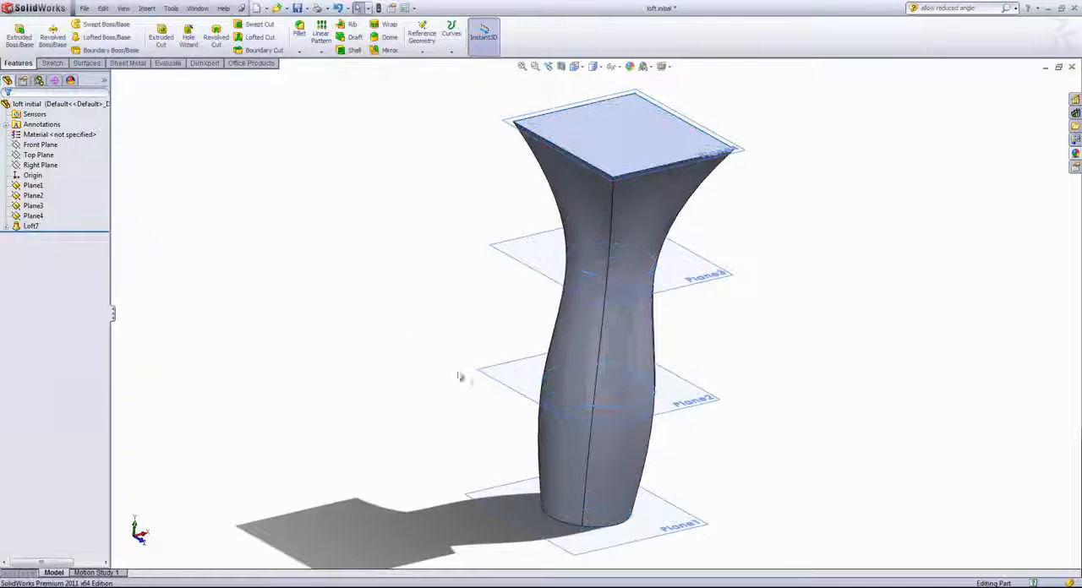
{"action": "mouse_move", "coordinate": [459, 376]}
{"action": "middle_mouse_down"}
{"action": "mouse_move", "coordinate": [445, 331]}
{"action": "mouse_move", "coordinate": [411, 314]}
{"action": "mouse_move", "coordinate": [178, 316]}
{"action": "mouse_move", "coordinate": [302, 311]}
{"action": "mouse_move", "coordinate": [431, 340]}
{"action": "middle_mouse_up"}
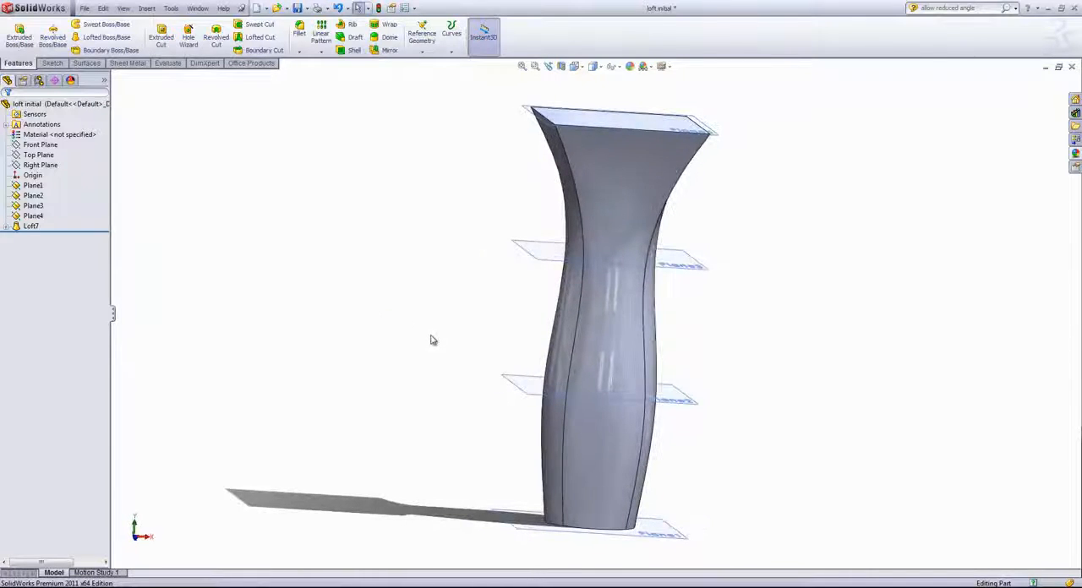